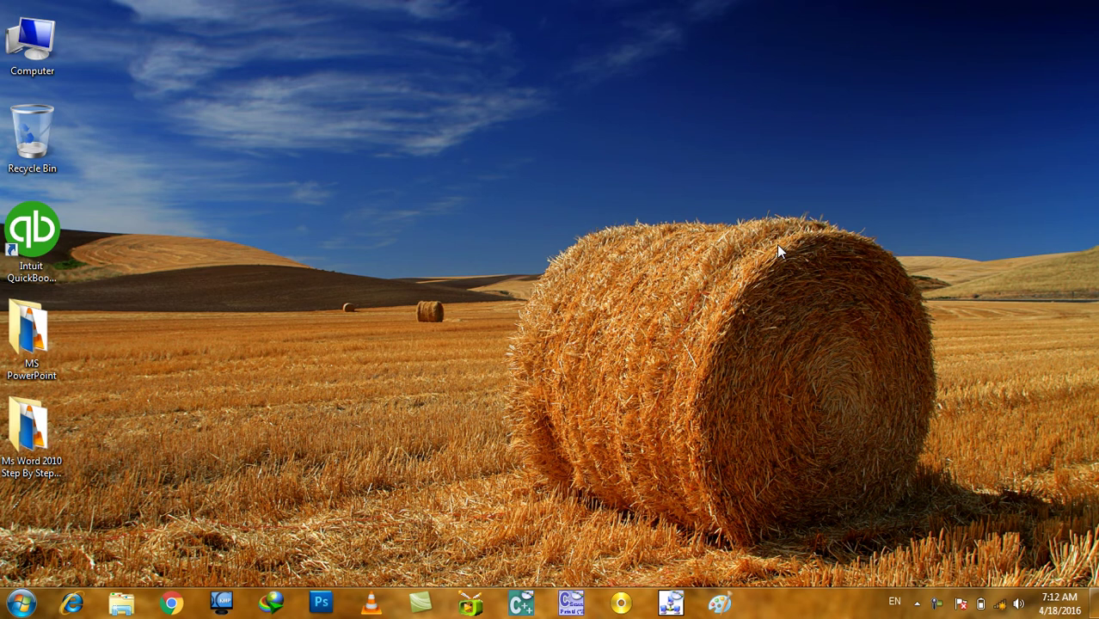
- Launch Word with the winword Run command to get a blank Document1
key("super+r")
type("winword")
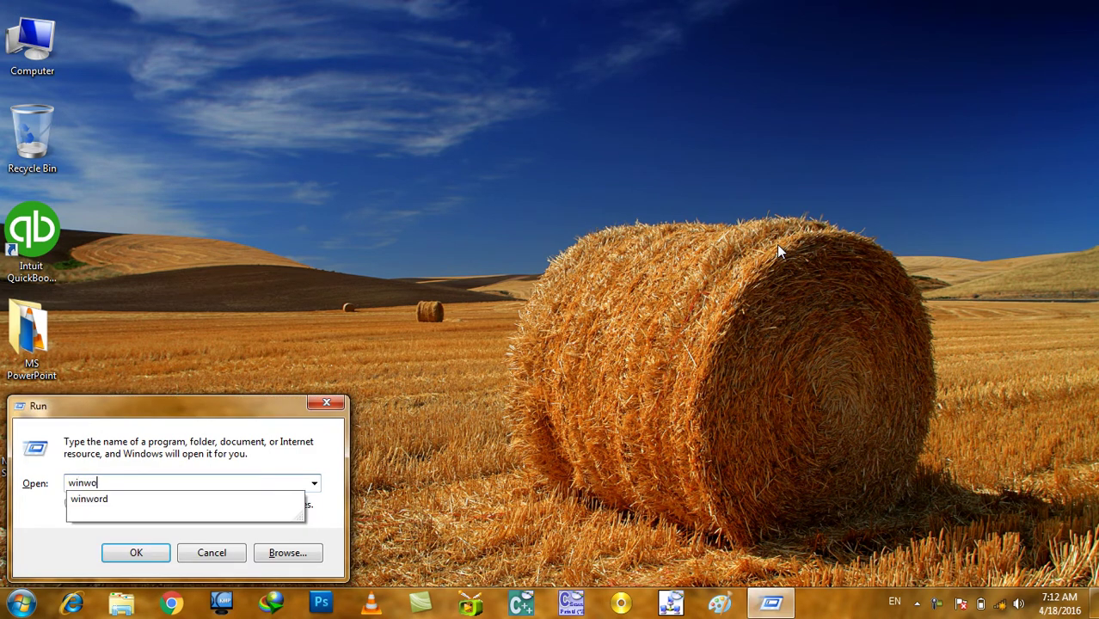
key("Return")
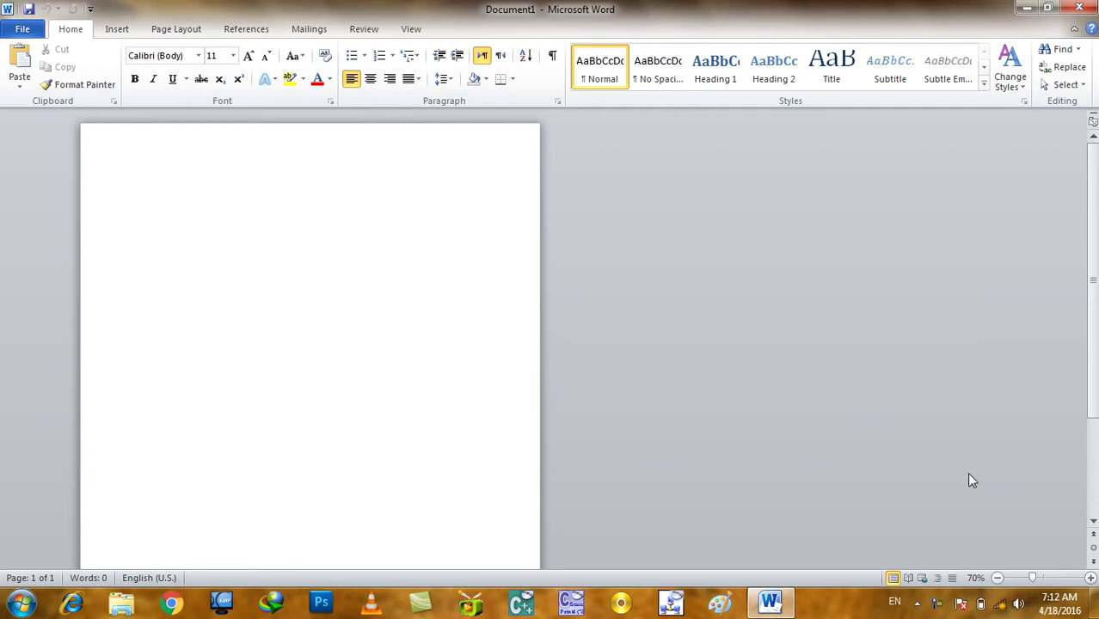
- Return the page zoom to 100% and bring up the Review tab's tracking tools
left_click(1043, 579)
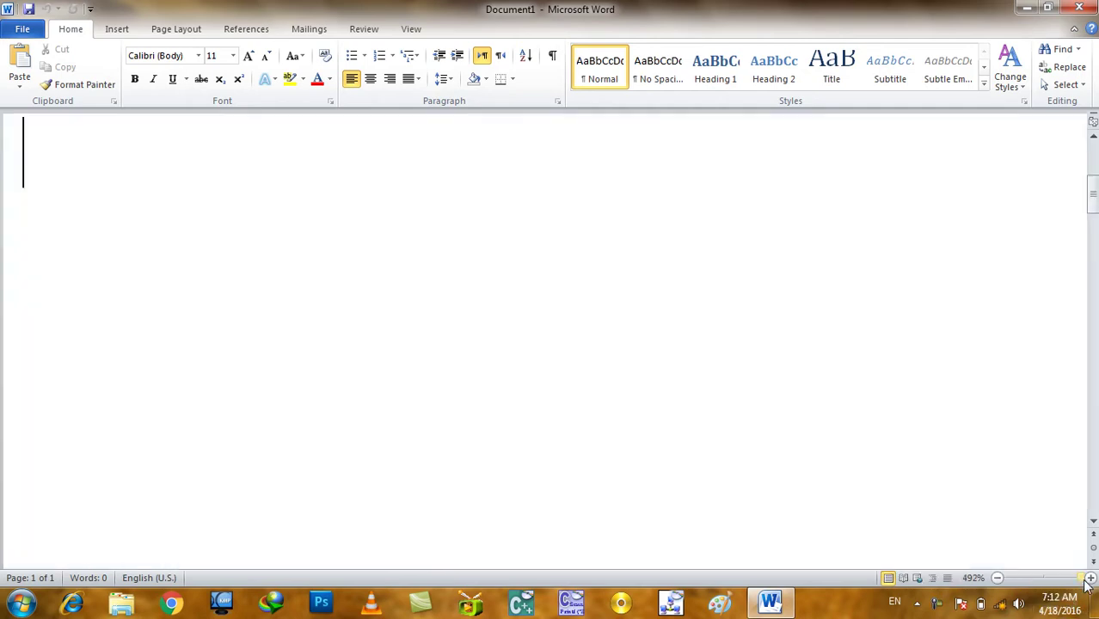
left_click(1080, 578)
left_click(997, 578)
left_click(997, 578)
left_click(997, 578)
left_click(1044, 578)
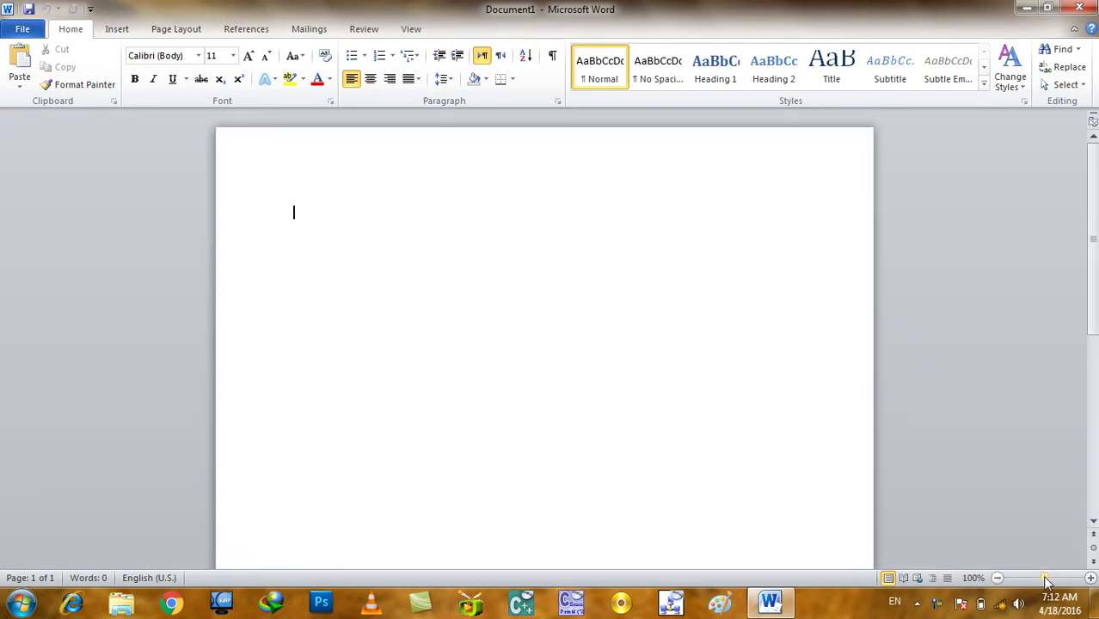
left_click(356, 31)
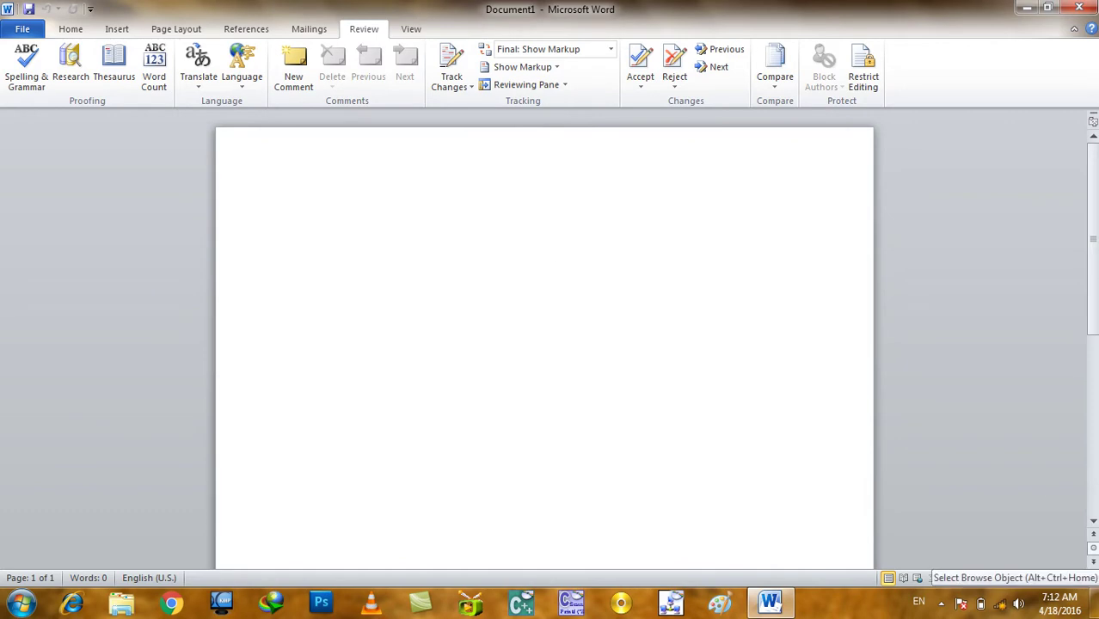
- Insert three sample paragraphs with =rand() and save the document as IT
type("=rand()")
key("Return")
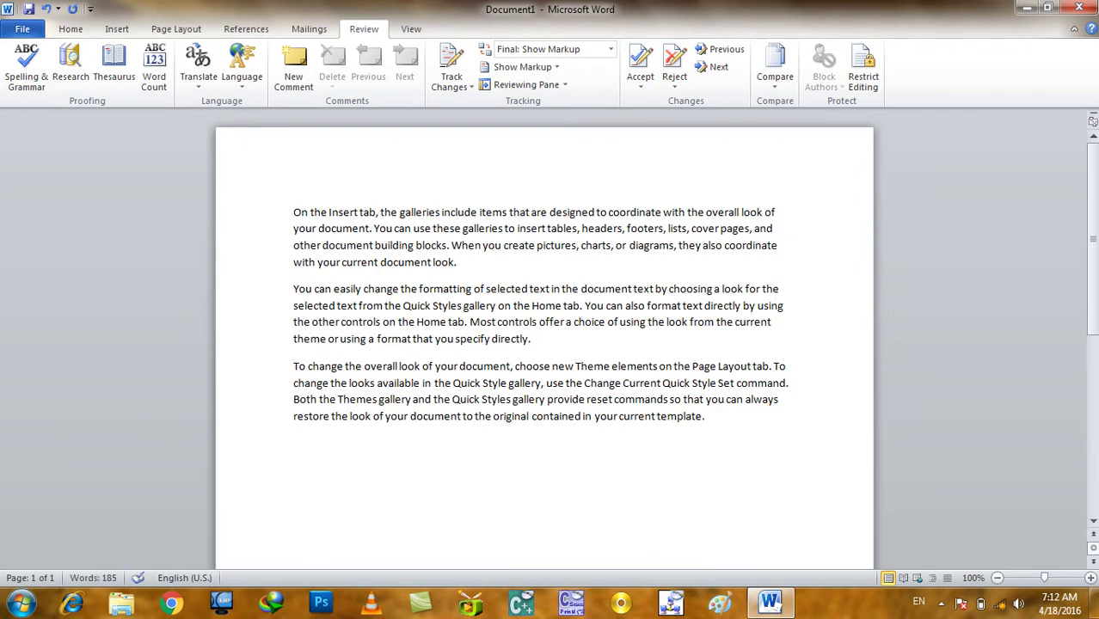
key("ctrl+s")
type("UT")
key("BackSpace")
key("BackSpace")
type("IT")
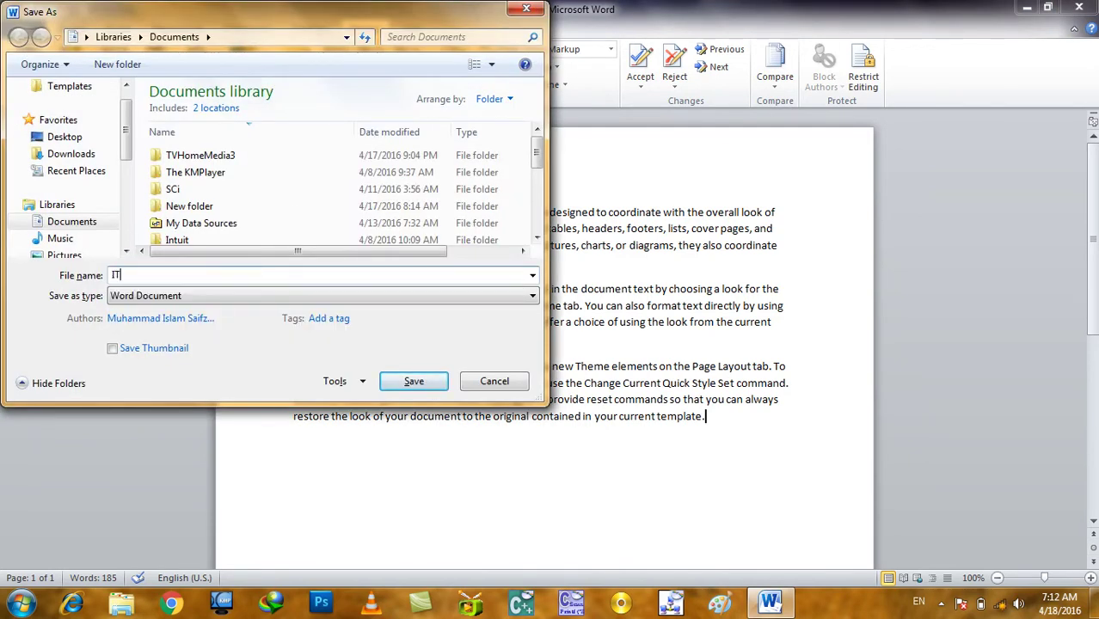
key("Return")
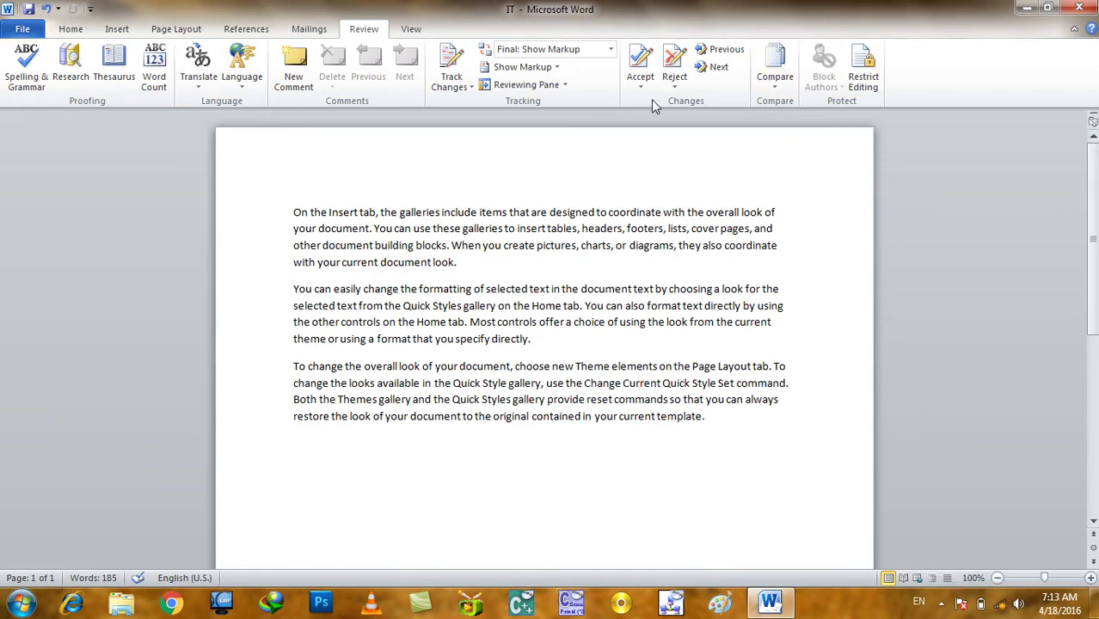
- Turn on Track Changes and add two new lines of text at the end
left_click(452, 83)
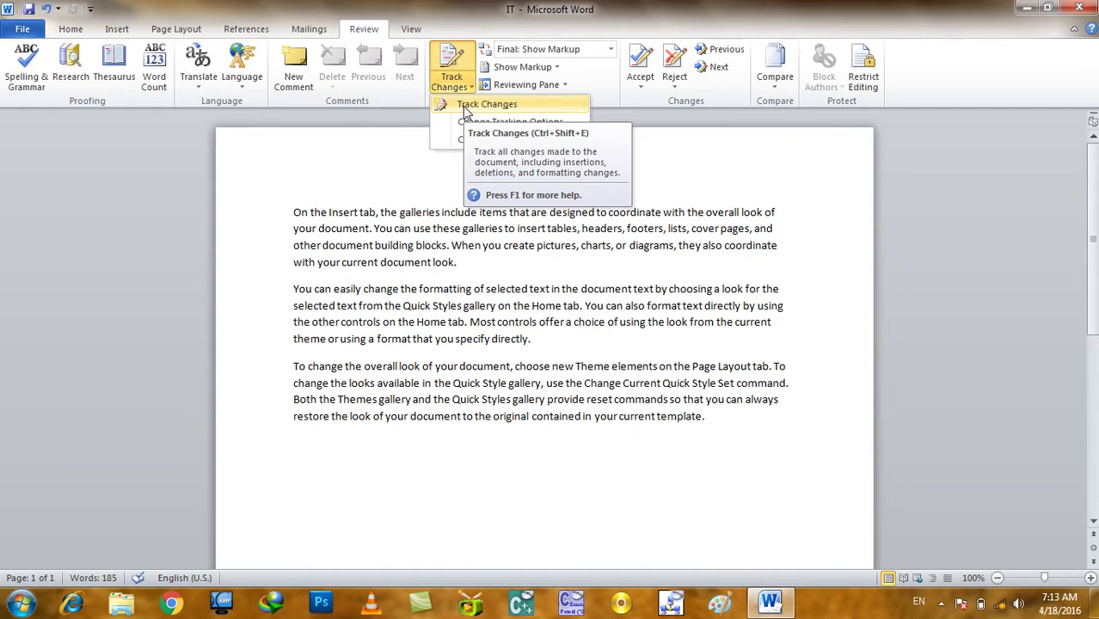
left_click(463, 106)
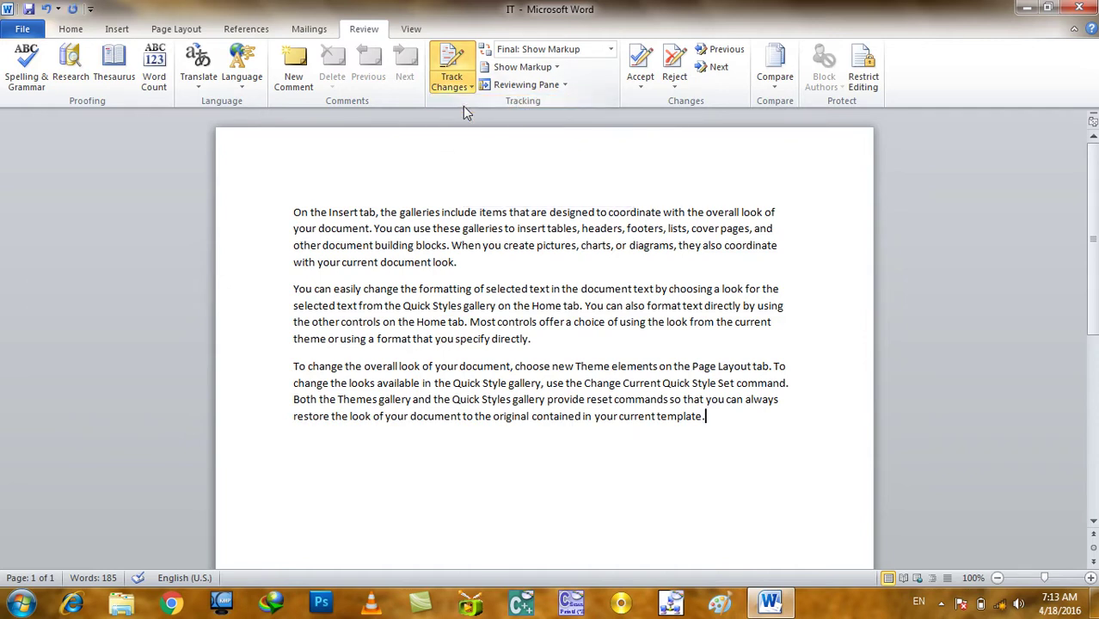
key("Return")
type("dsafsadfsafsadfasdf")
key("Return")
type("asdfasdfas")
- Delete a passage in the third paragraph and bold a passage in the second, both tracked
left_click_drag(343, 399, 349, 384)
key("shift+Up")
key("Delete")
key("Up")
key("Up")
key("Up")
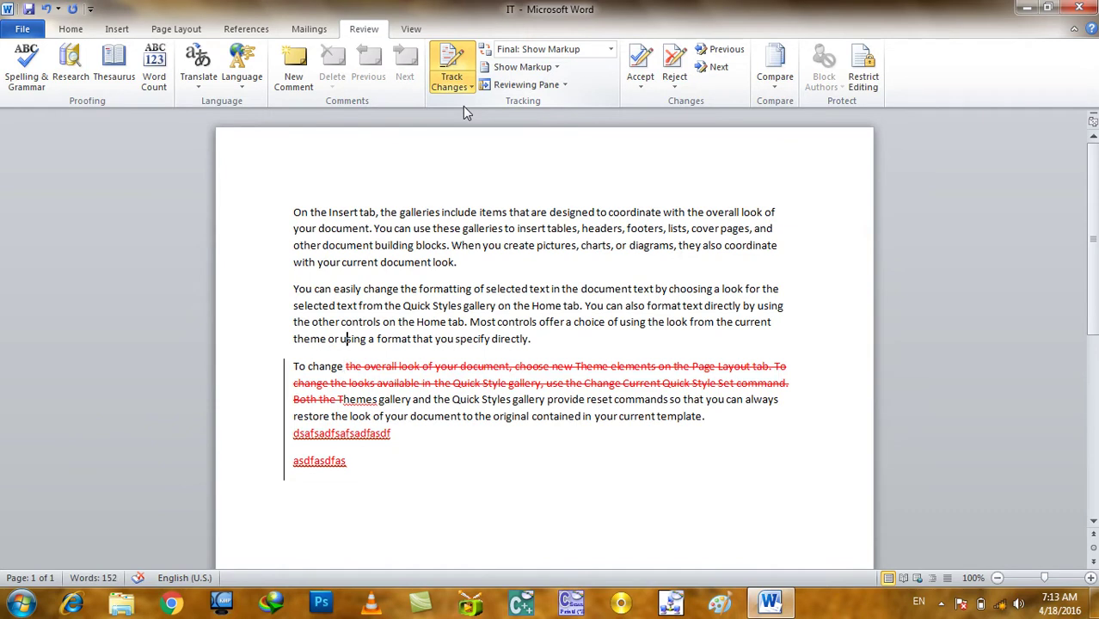
key("shift+Up")
key("shift+Up")
key("shift+Up")
key("shift+Up")
key("ctrl+b")
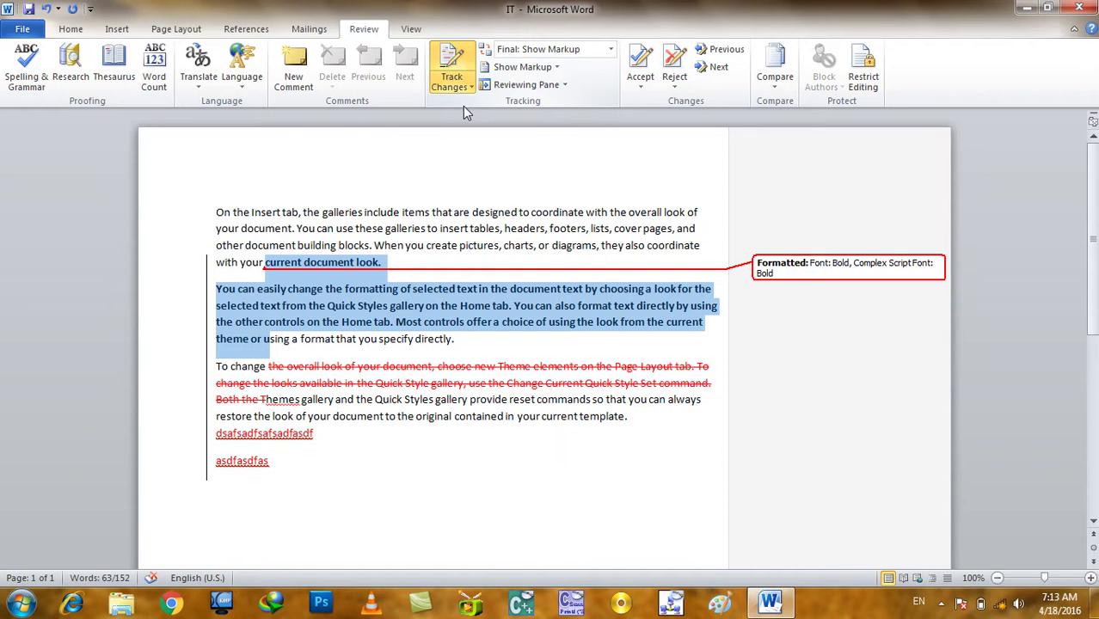
left_click(464, 213)
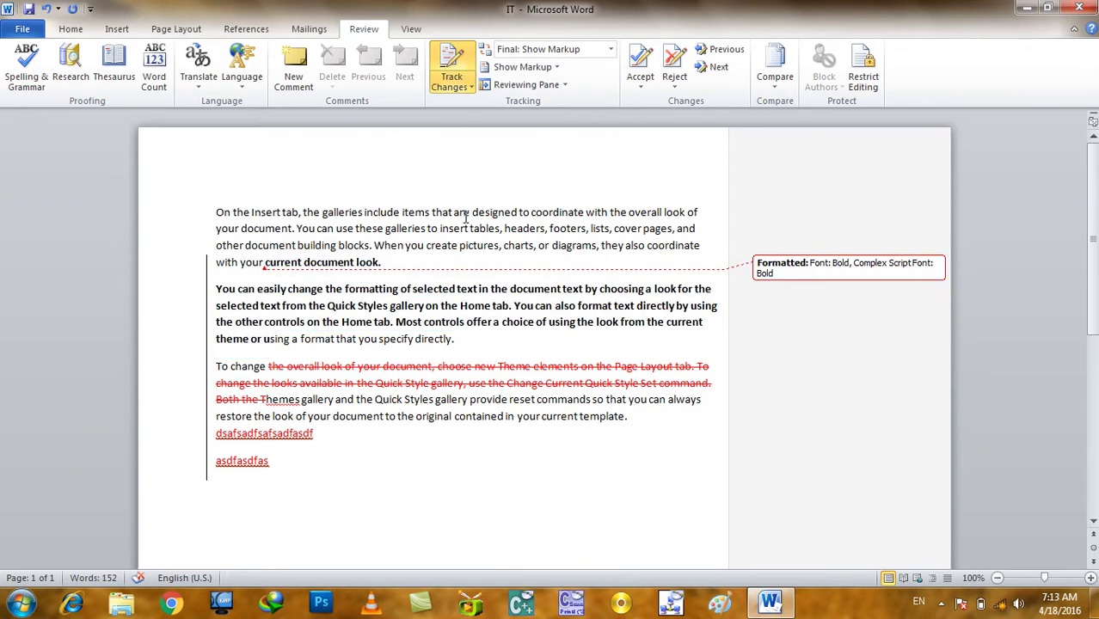
left_click(472, 87)
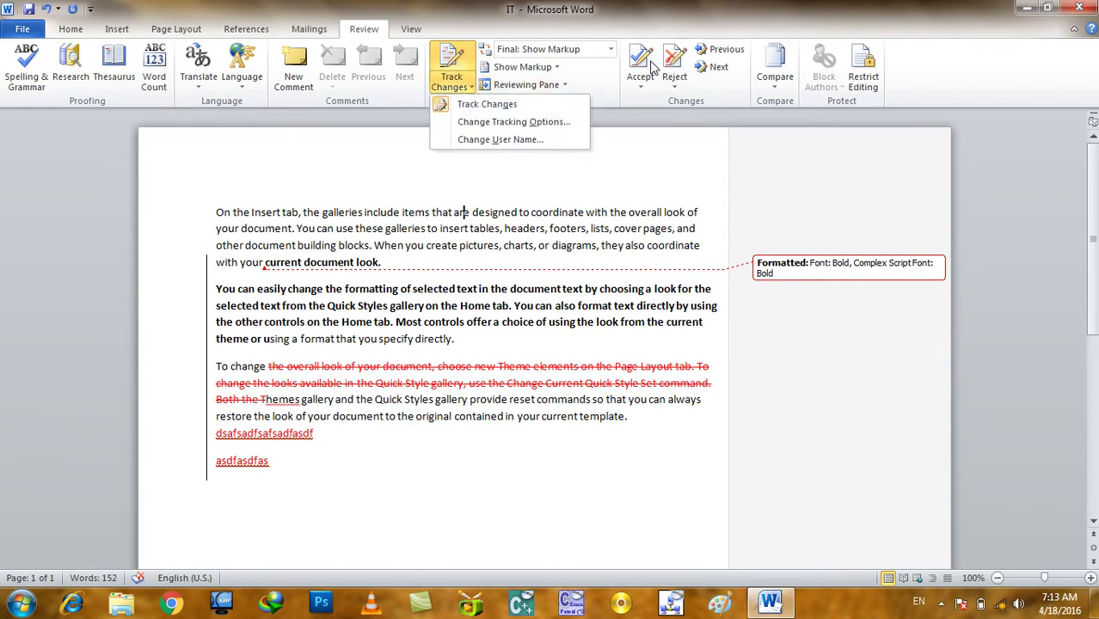
- Set tracked insertions to Bright Green in Track Changes Options
left_click(548, 123)
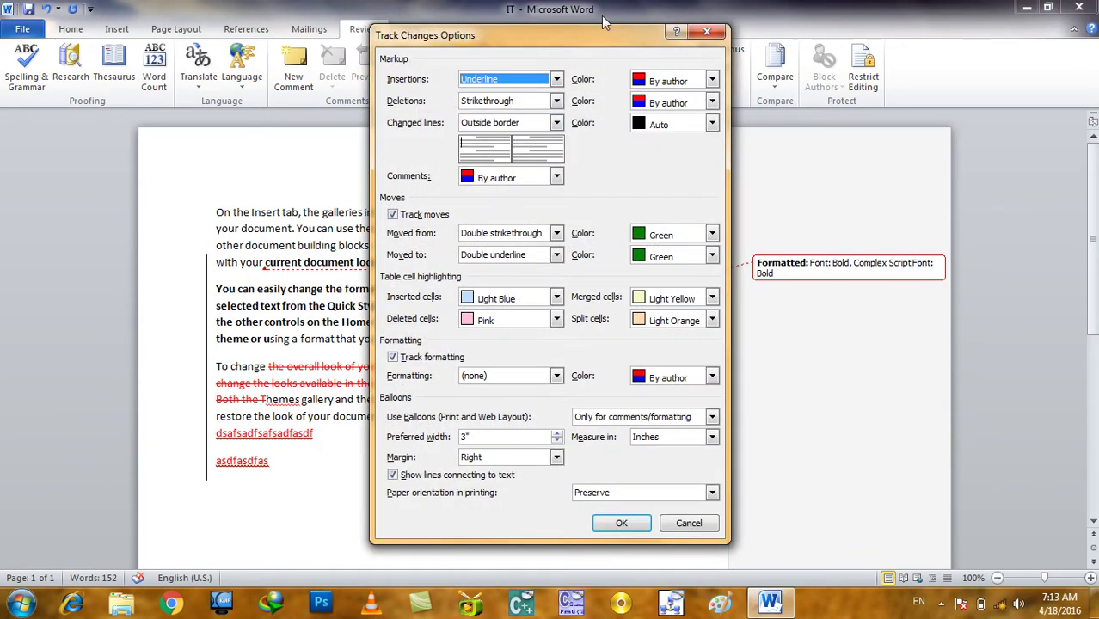
left_click_drag(498, 32, 784, 19)
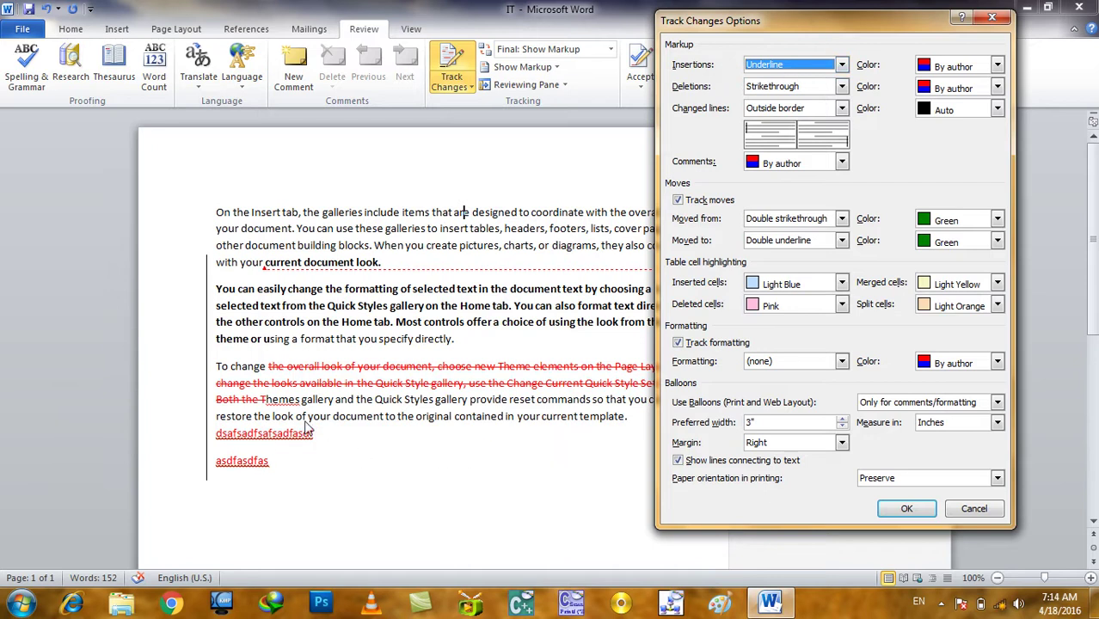
left_click(967, 68)
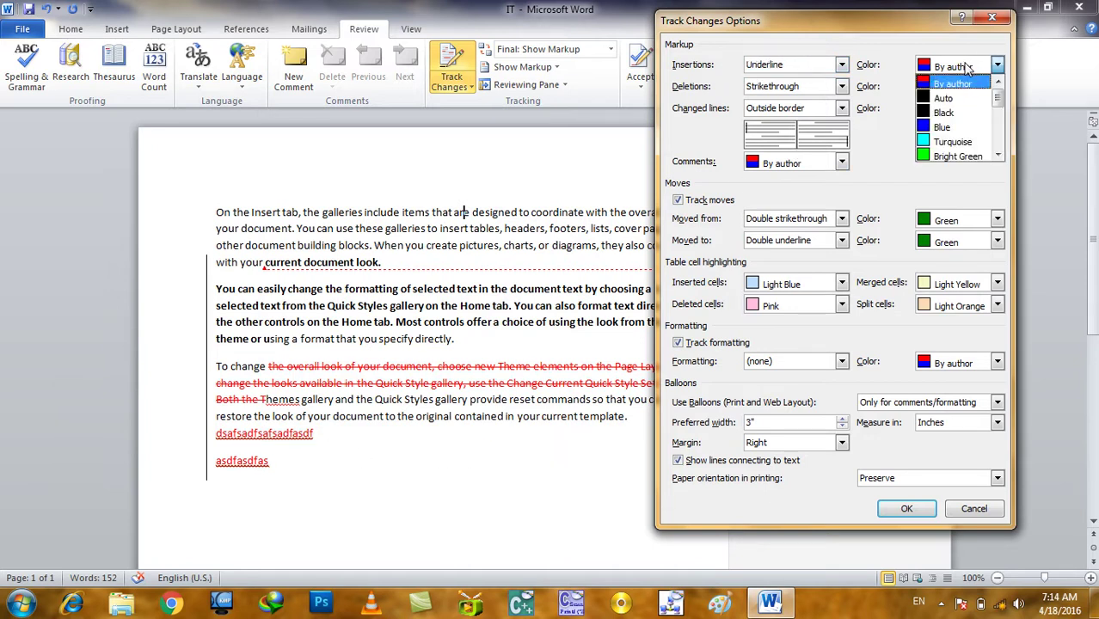
left_click(957, 155)
left_click(908, 507)
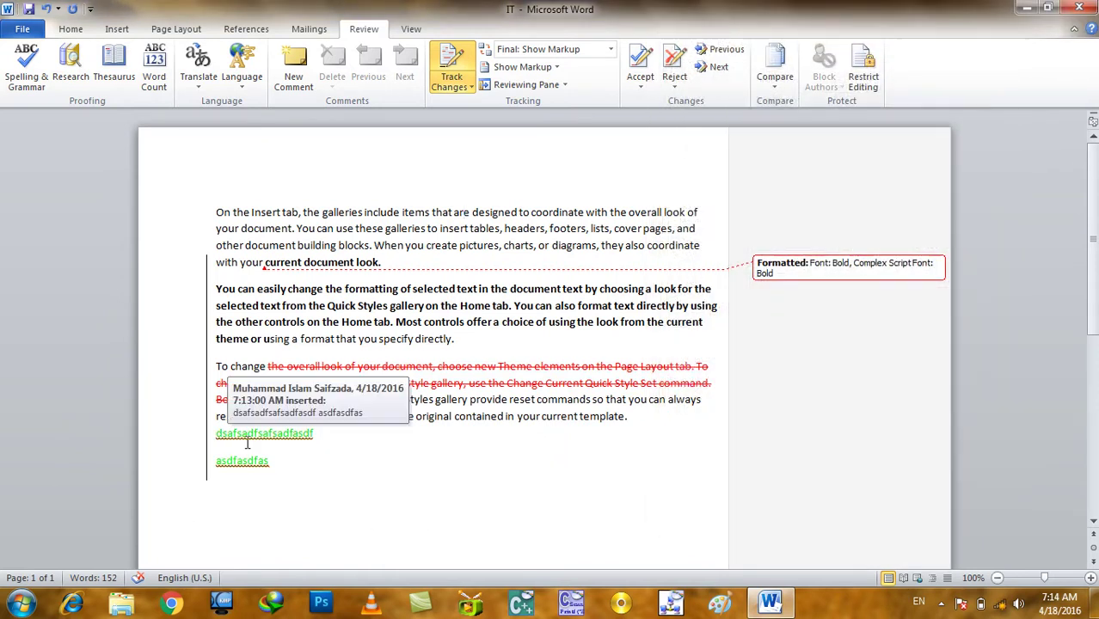
- Change the tracked deletions colour to Blue in Track Changes Options
left_click(471, 87)
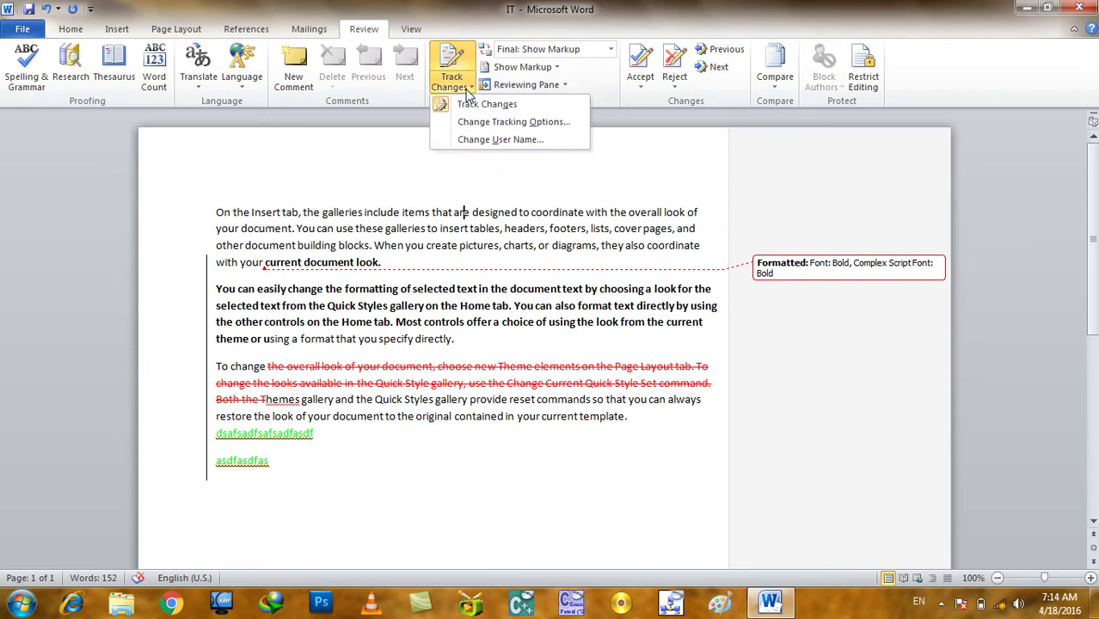
left_click(500, 157)
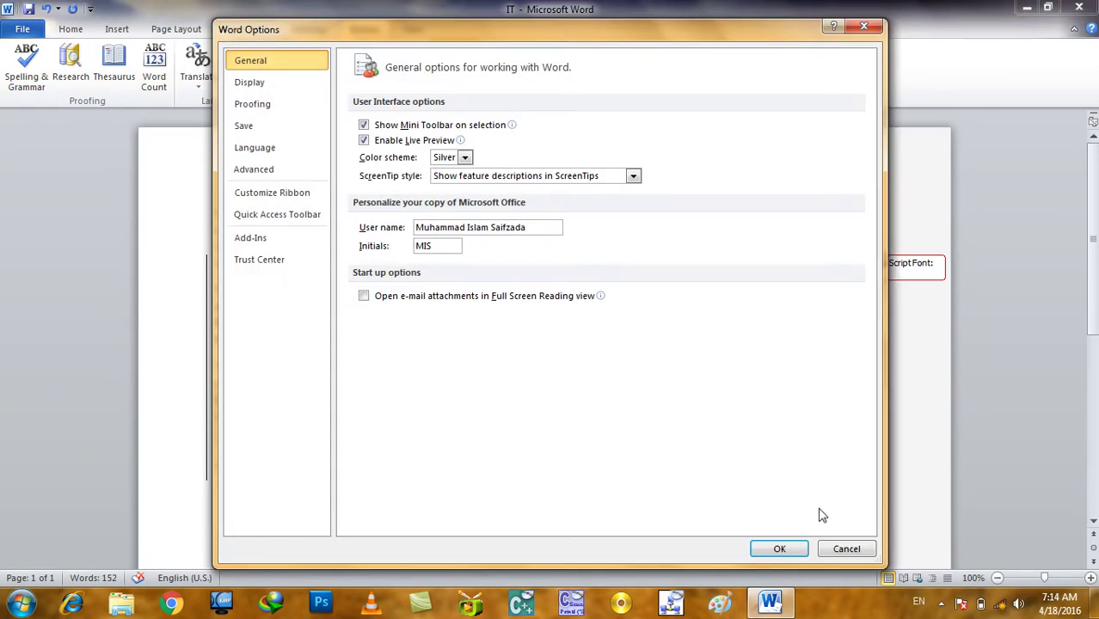
left_click(837, 550)
left_click(470, 88)
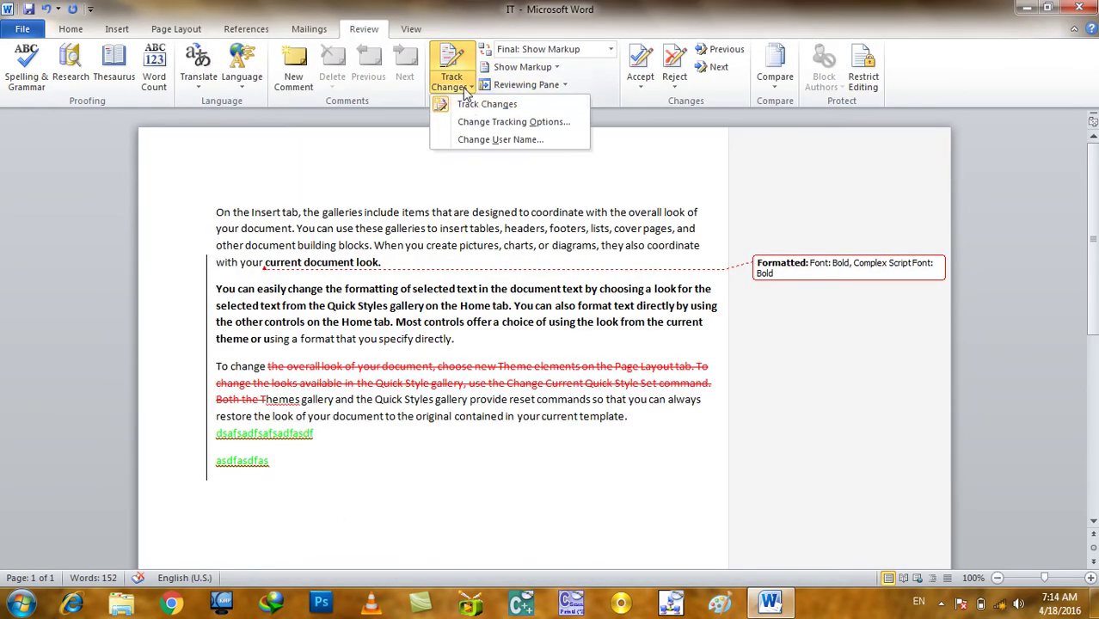
left_click(472, 120)
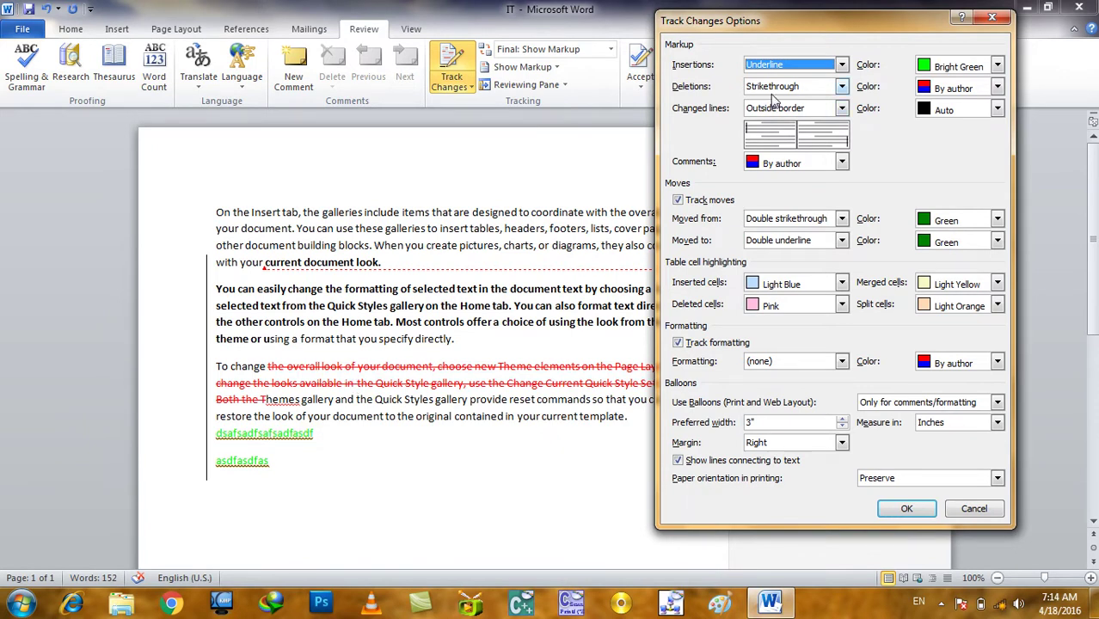
left_click(946, 88)
left_click(946, 134)
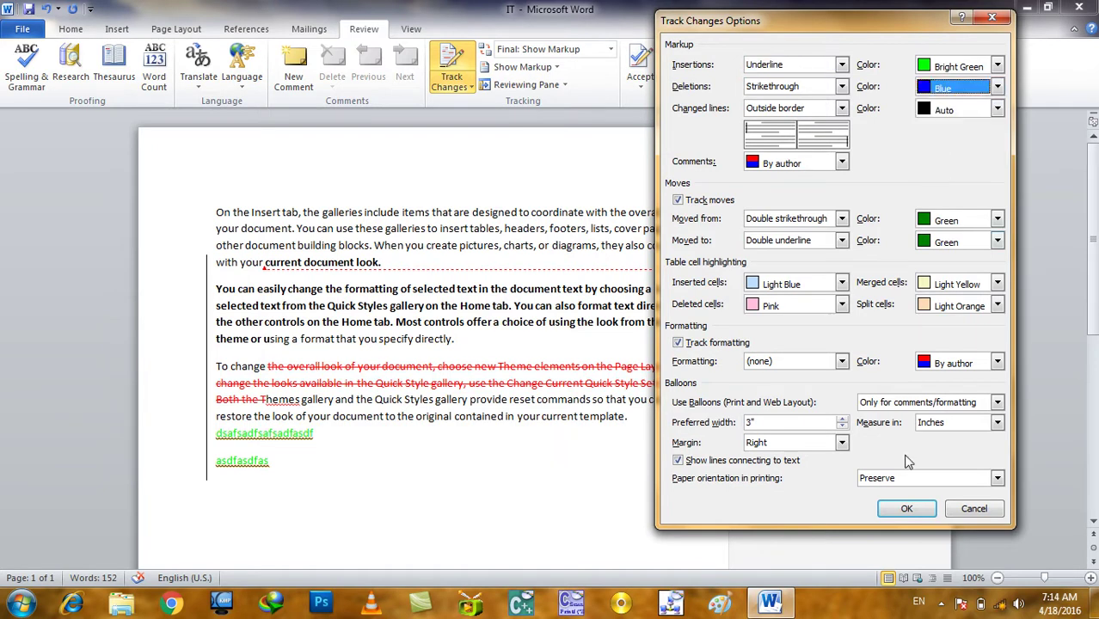
left_click(909, 509)
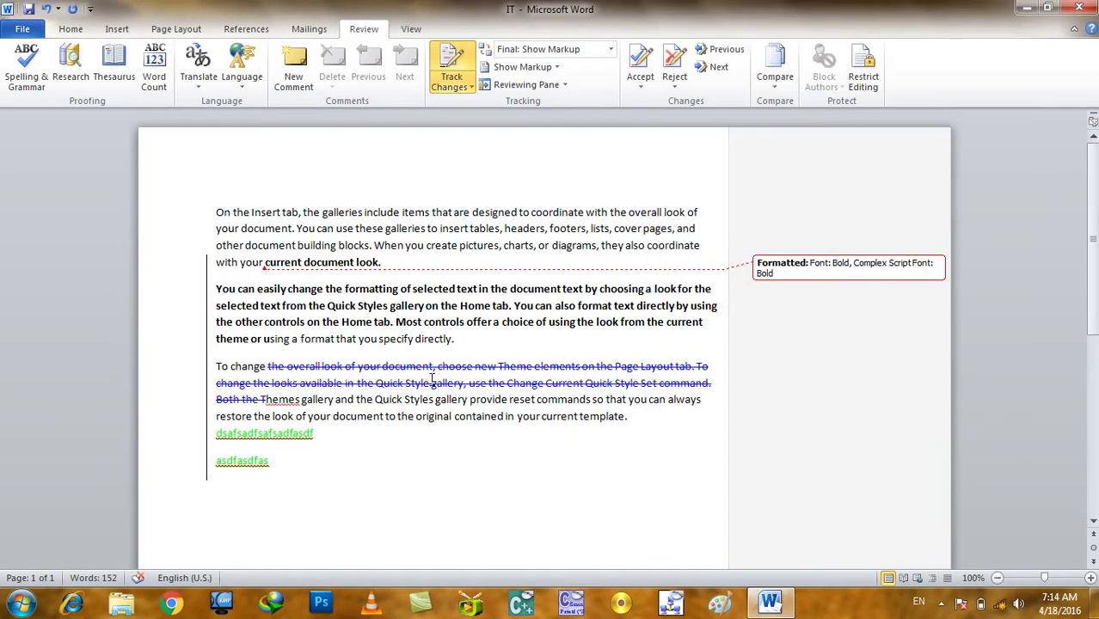
left_click(466, 89)
left_click(487, 116)
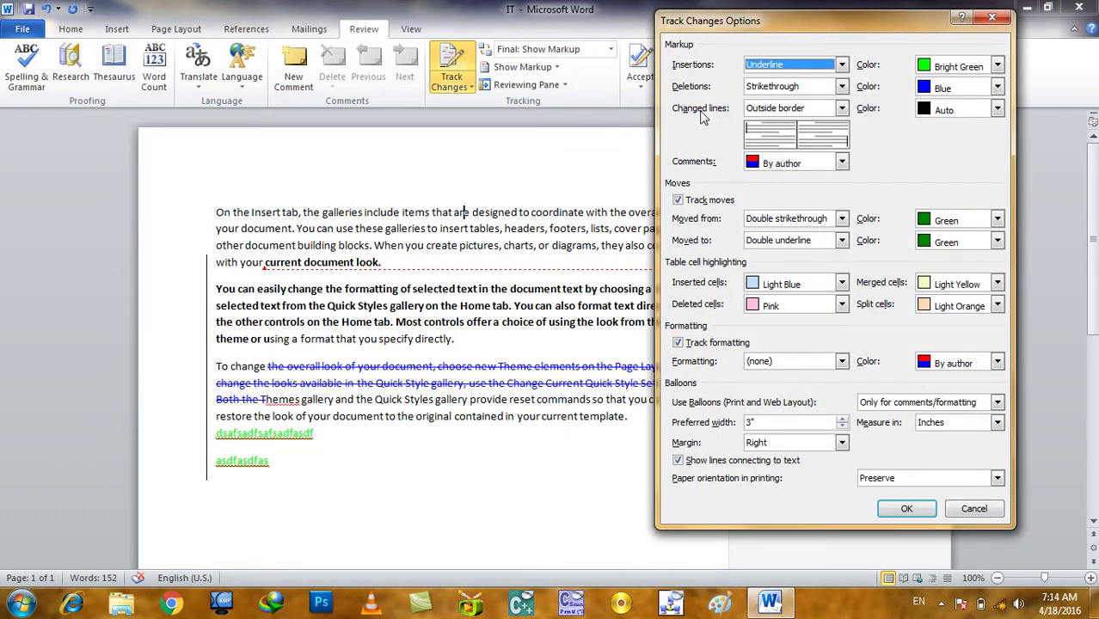
left_click_drag(741, 26, 524, 83)
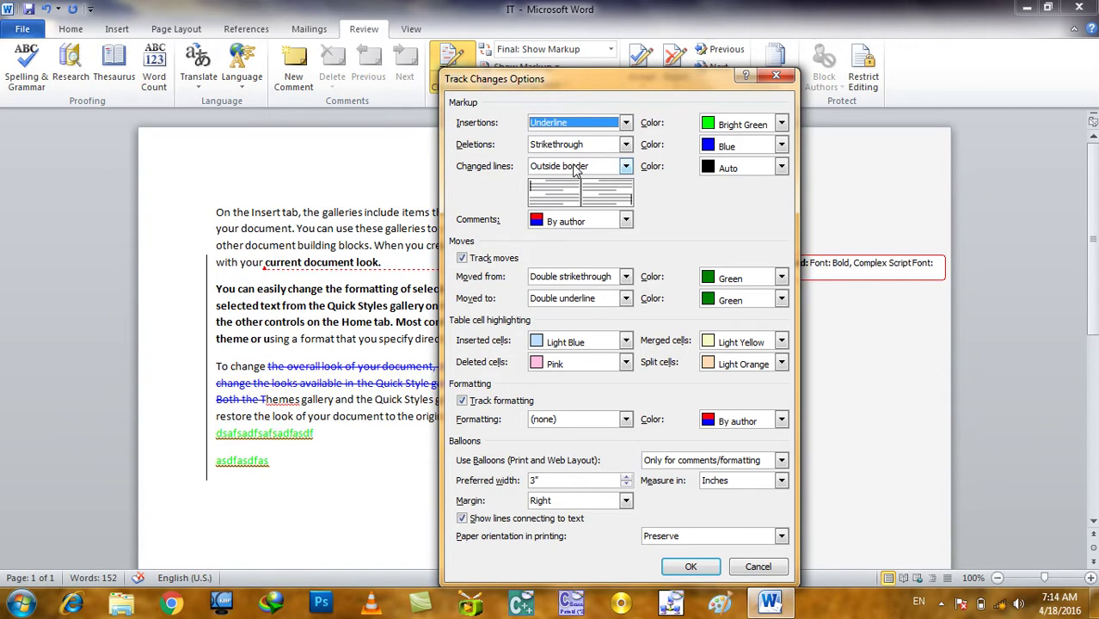
left_click(731, 169)
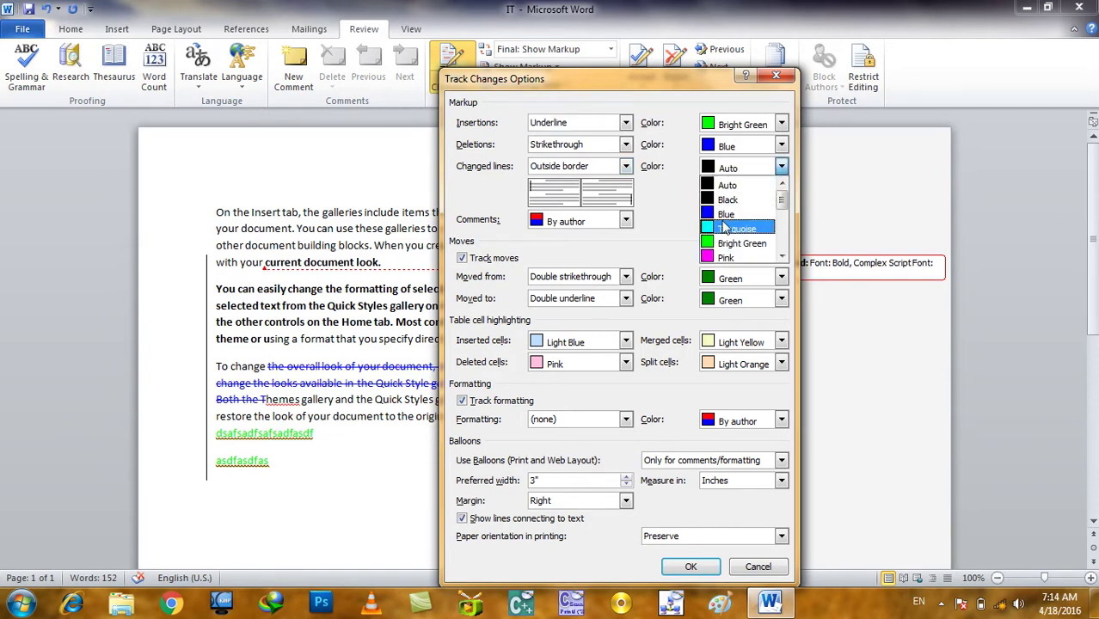
left_click(727, 214)
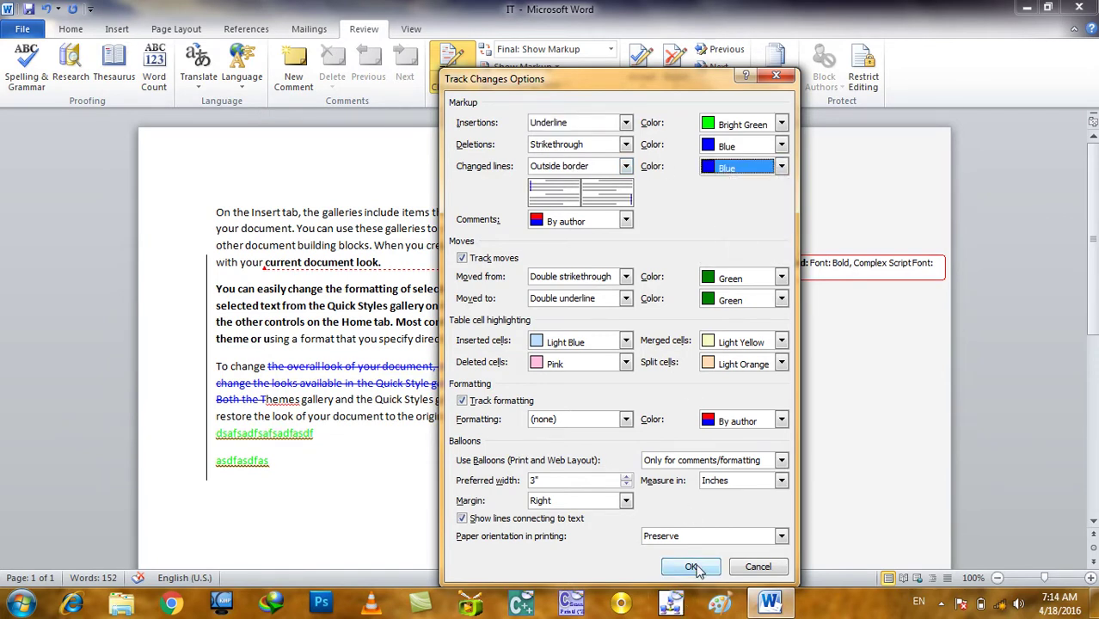
left_click(691, 567)
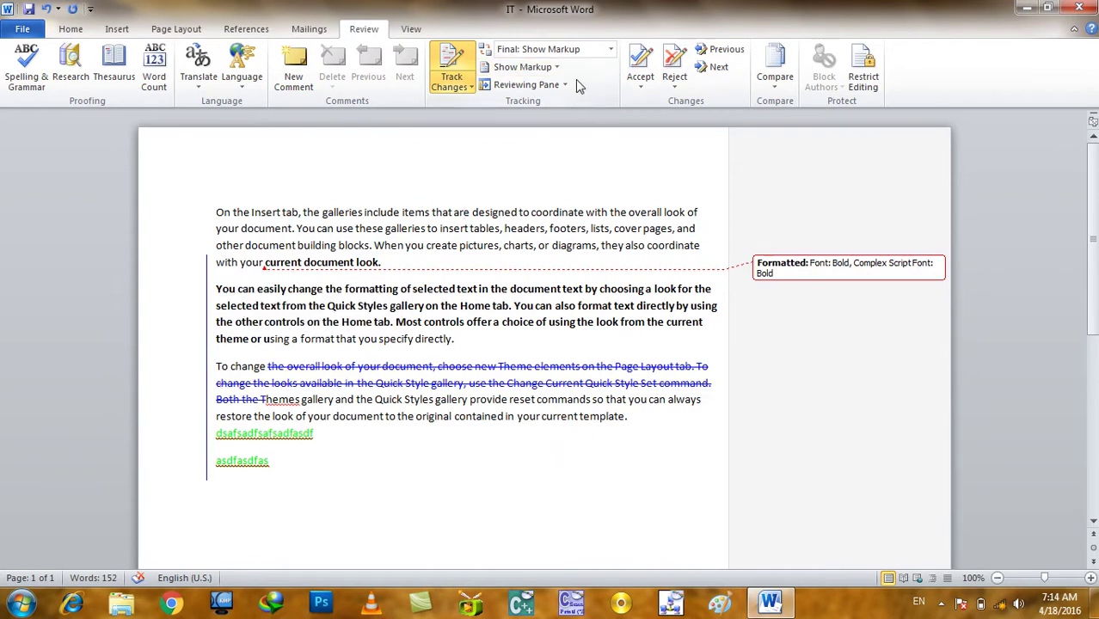
left_click(472, 87)
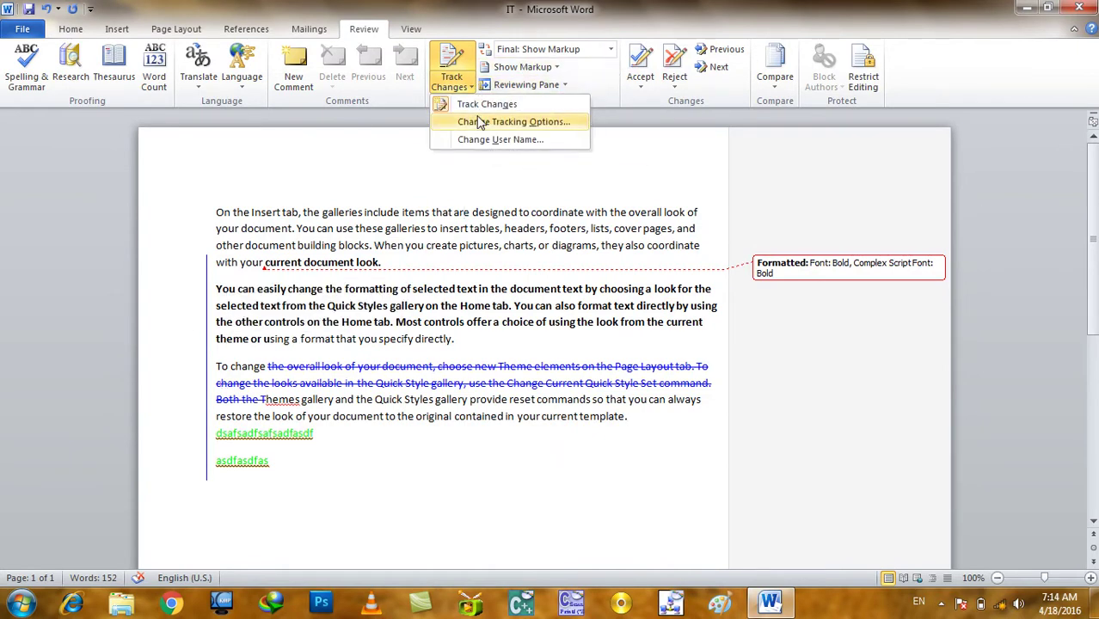
left_click(480, 122)
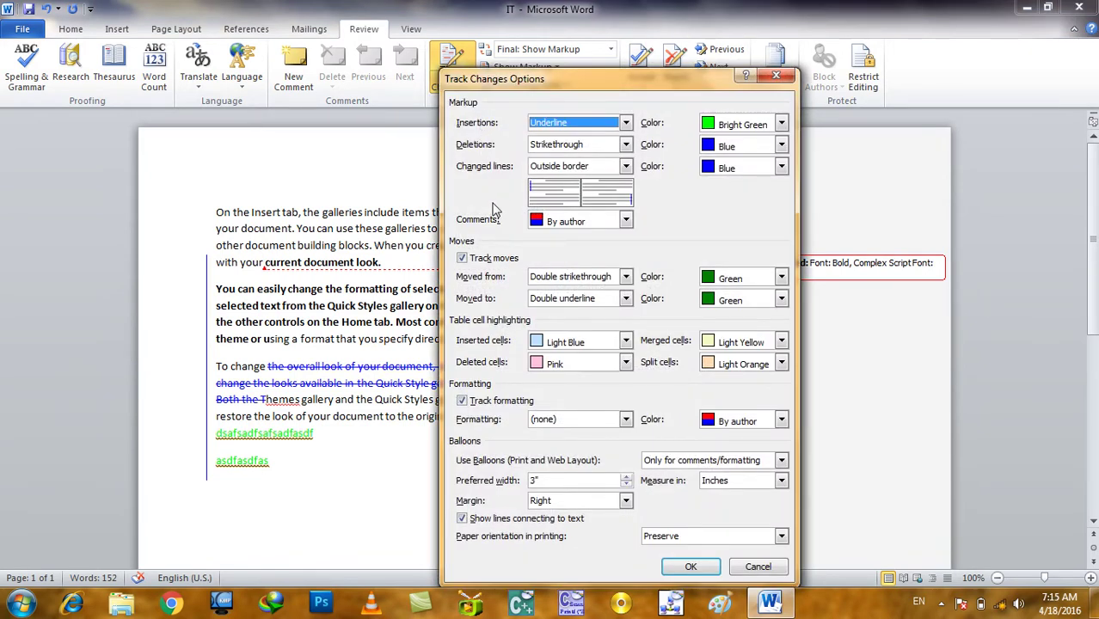
left_click(551, 224)
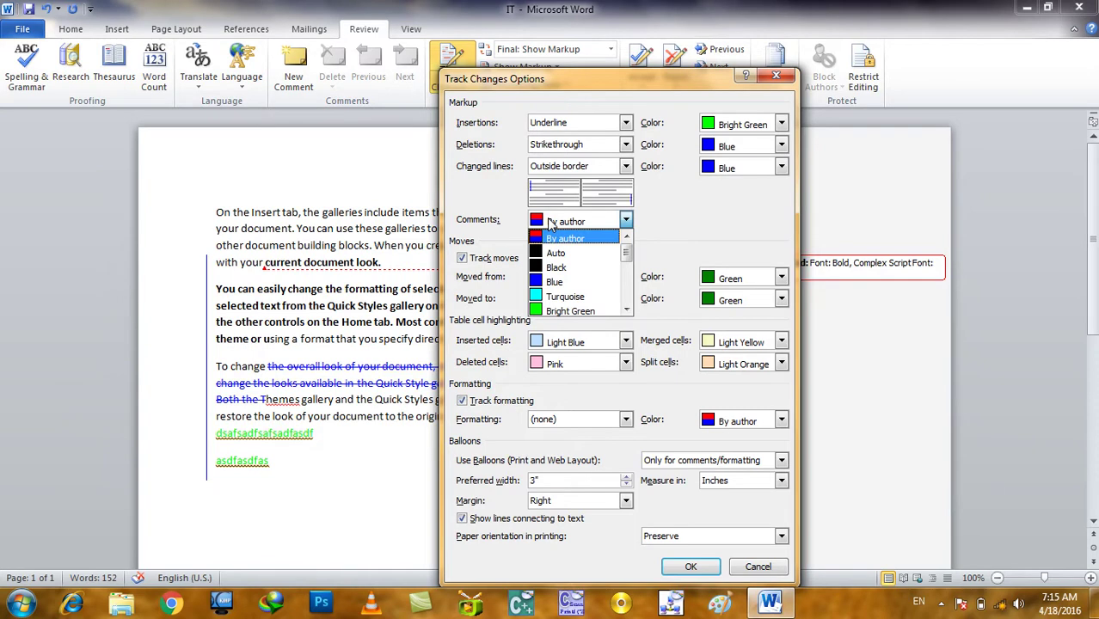
left_click(561, 238)
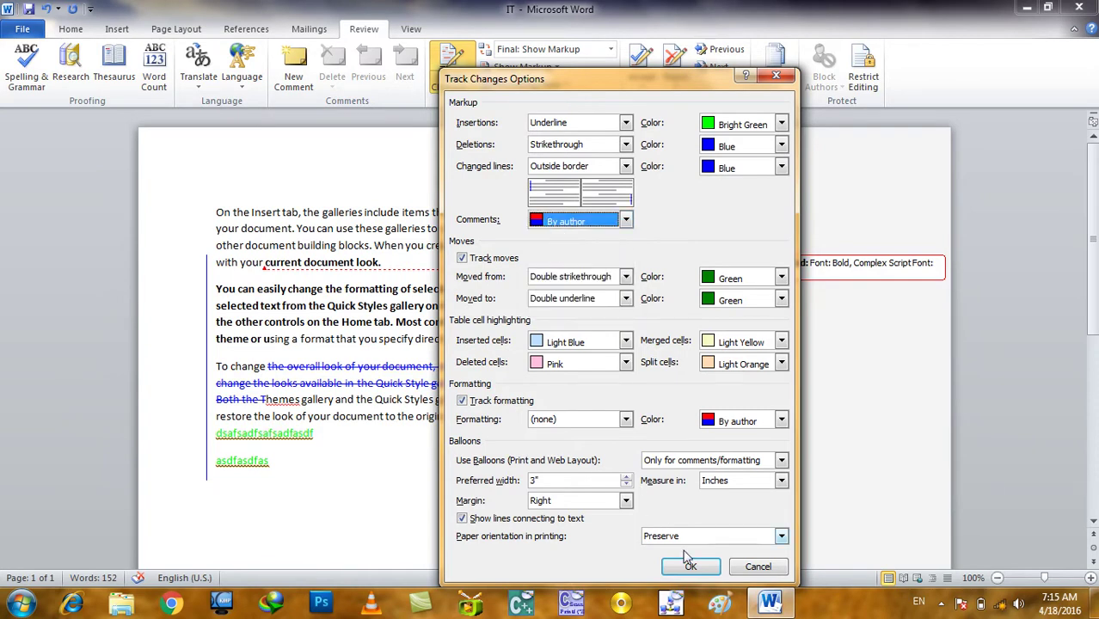
left_click(688, 558)
- Add a comment on the word 'to' in the first paragraph
double_click(433, 228)
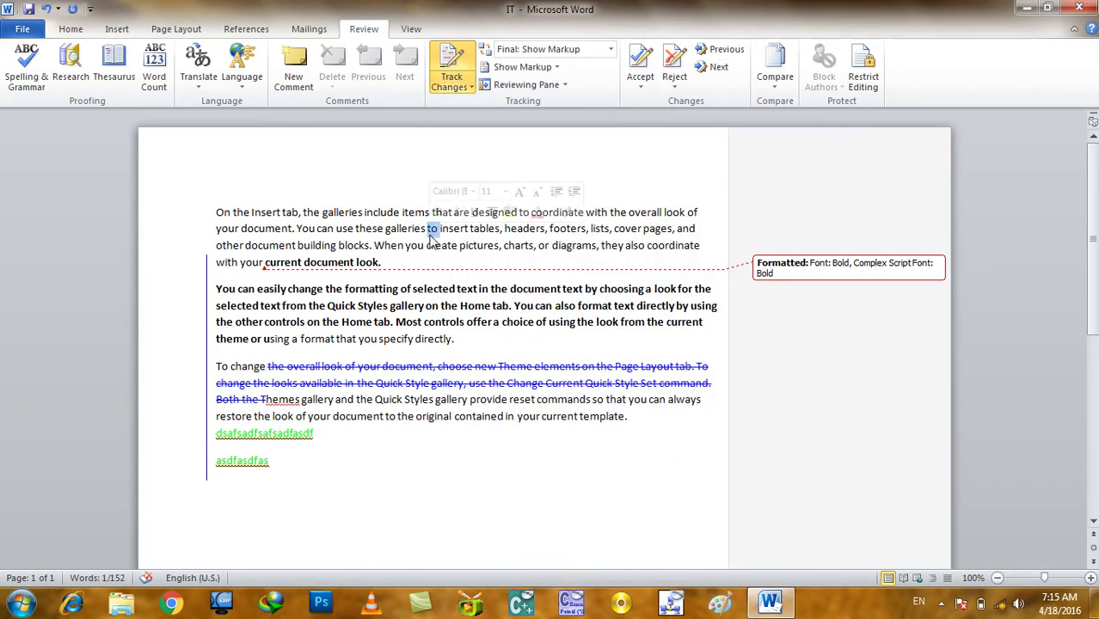
left_click(294, 65)
type("dfsadfasdfsafasd")
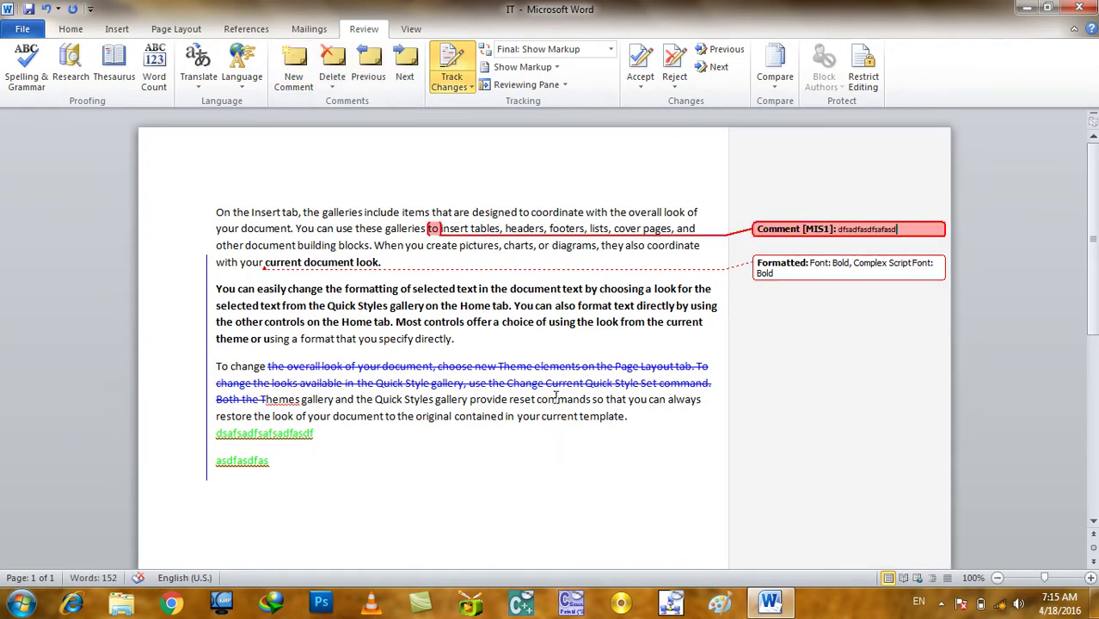
left_click(584, 311)
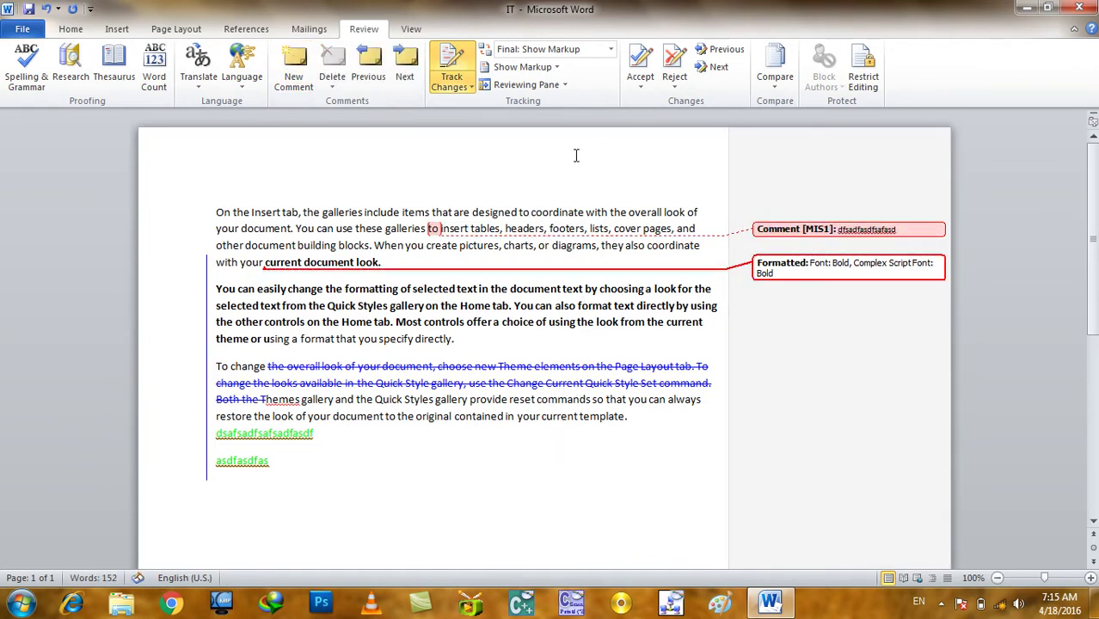
- Make comment balloons Bright Green in Track Changes Options
left_click(456, 83)
left_click(482, 122)
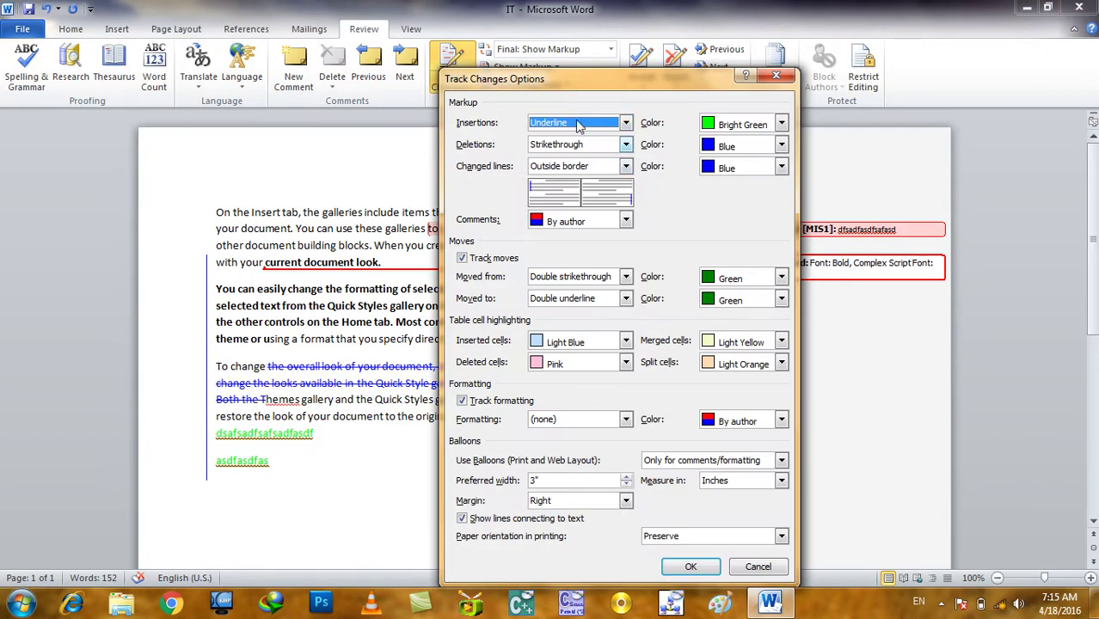
left_click_drag(577, 43, 404, 30)
left_click(440, 169)
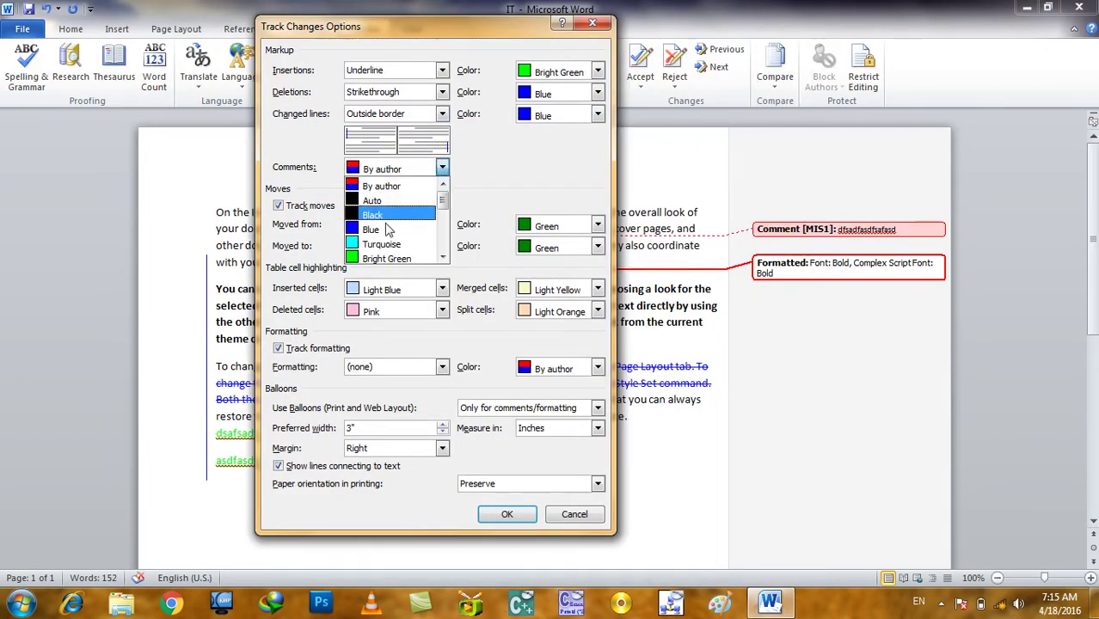
left_click(384, 261)
left_click(495, 515)
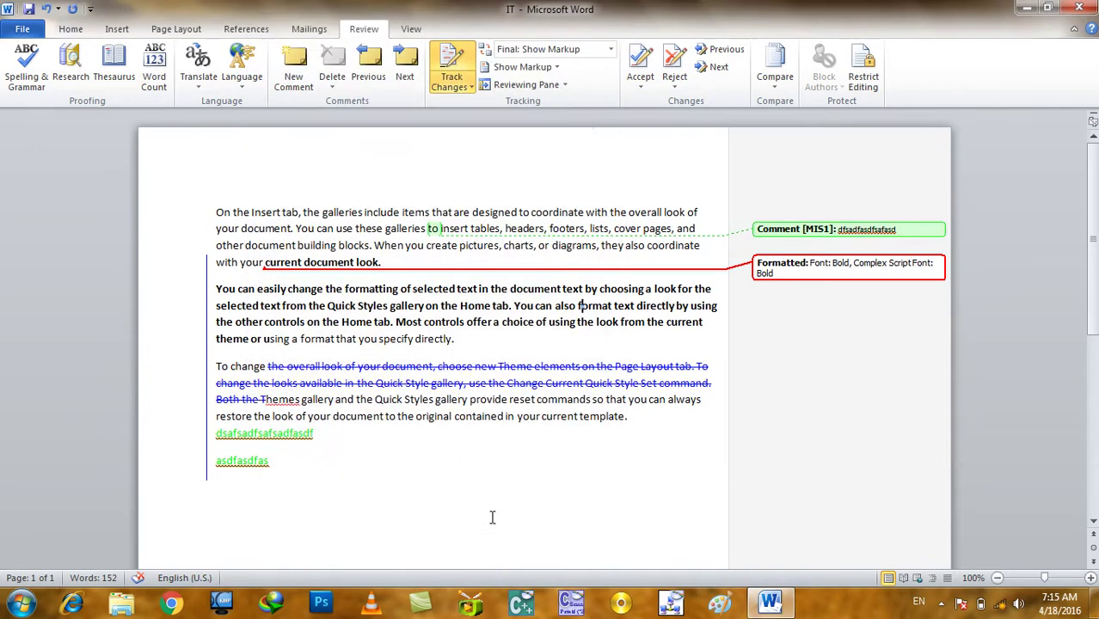
- Mark moved-from text Bold and moved-to text Italic in Yellow
mouse_move(851, 230)
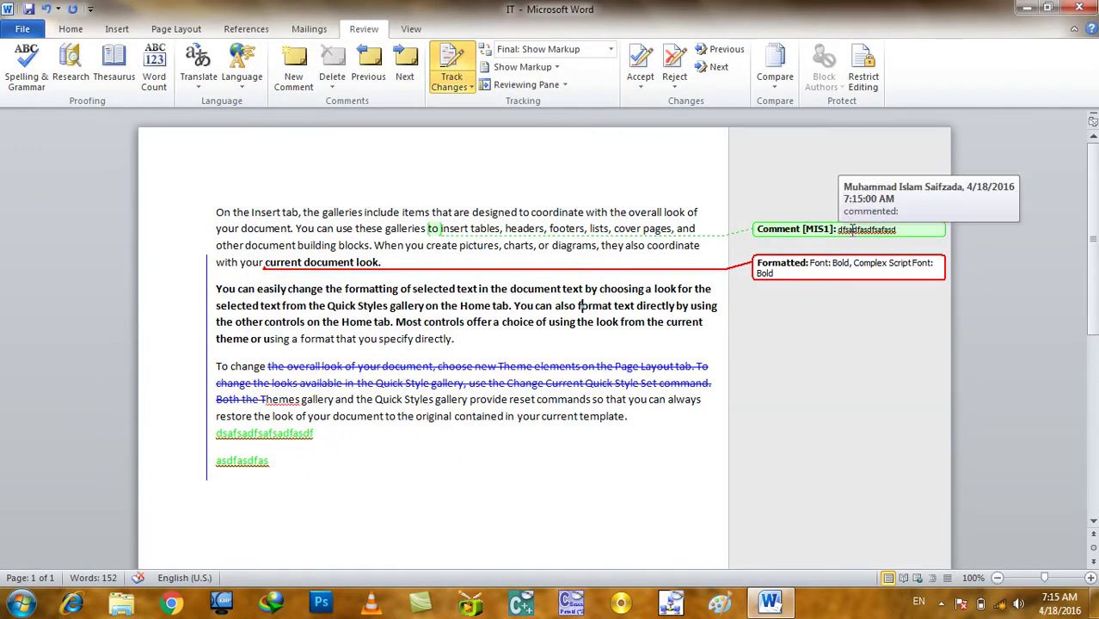
left_click(470, 87)
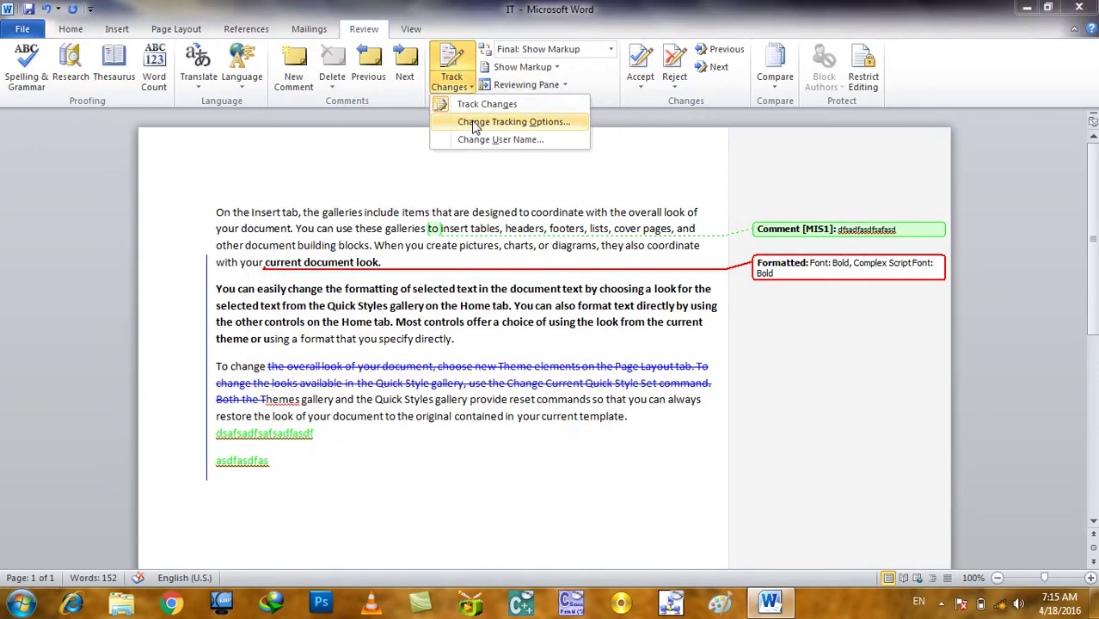
left_click(474, 125)
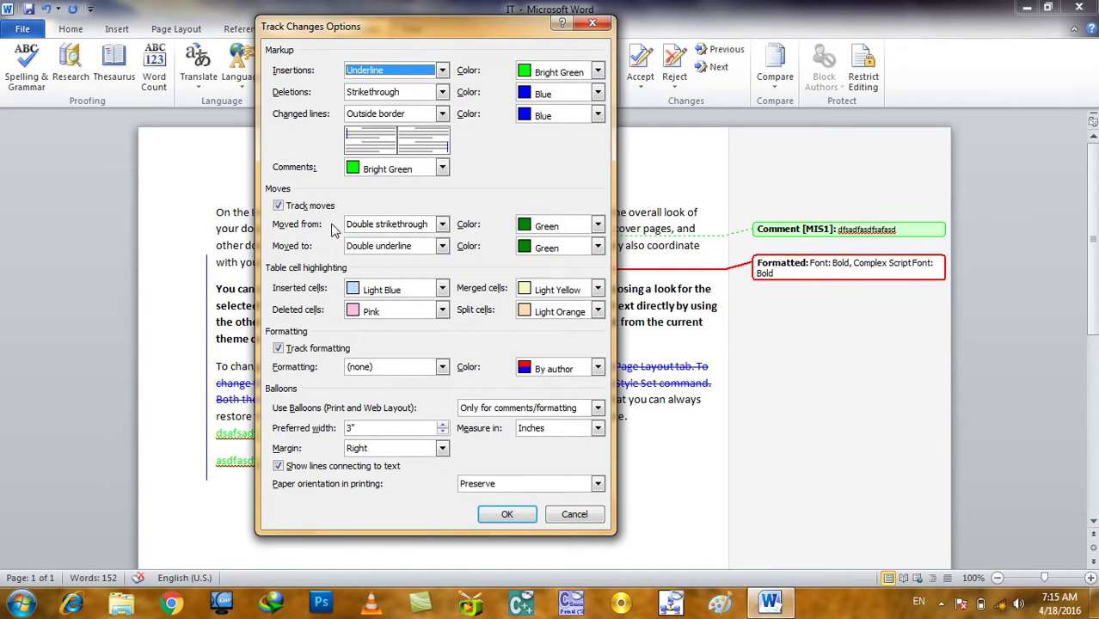
left_click(381, 226)
left_click(382, 226)
left_click(382, 226)
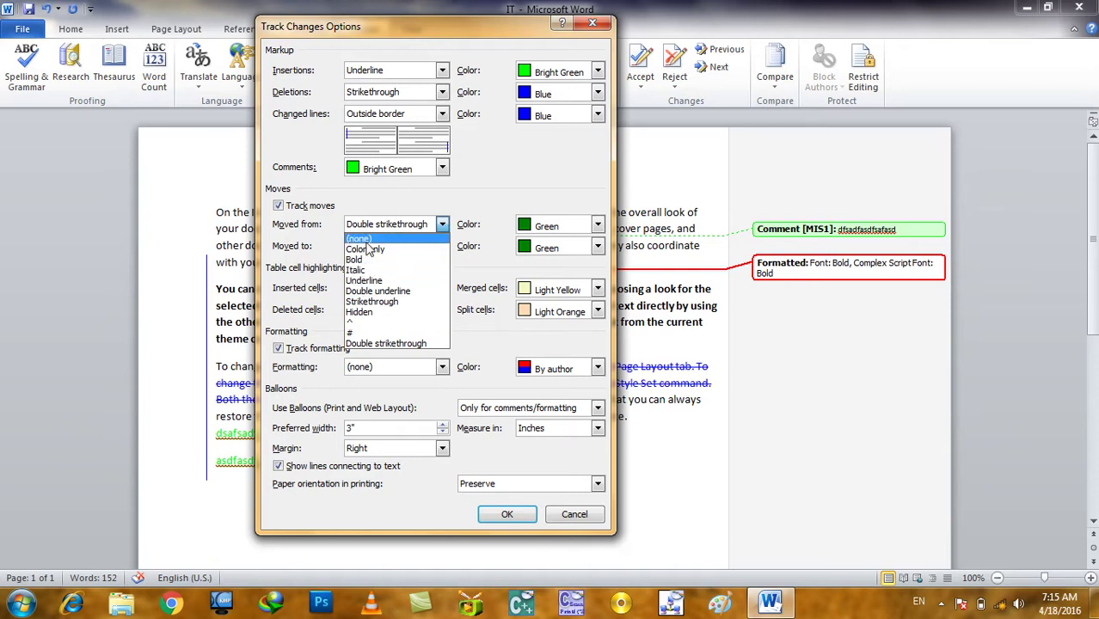
left_click(377, 260)
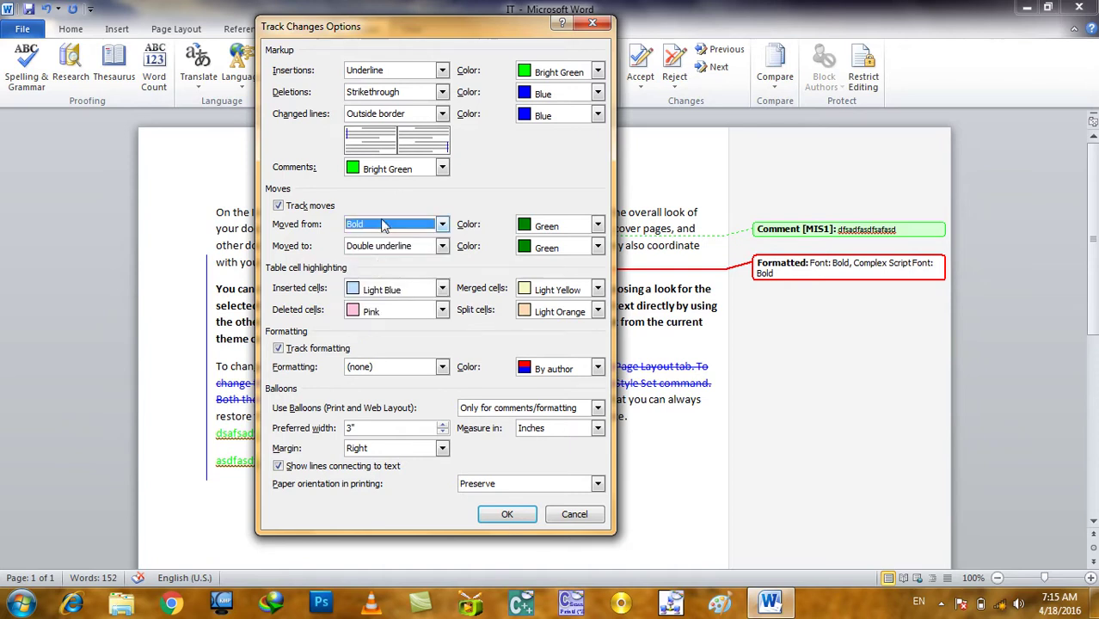
left_click(378, 247)
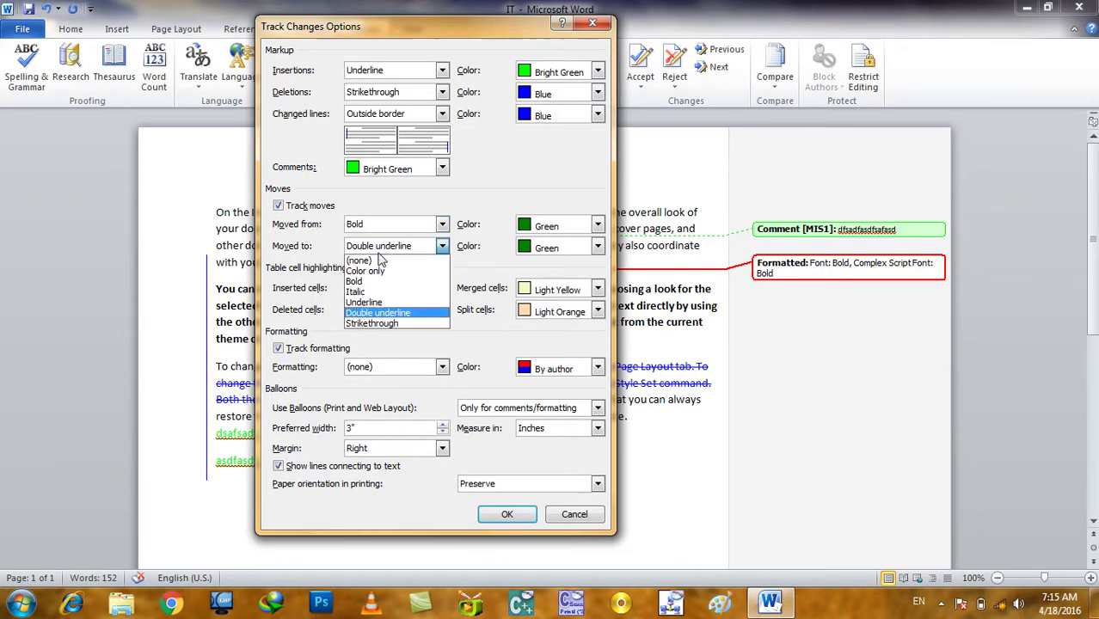
left_click(376, 292)
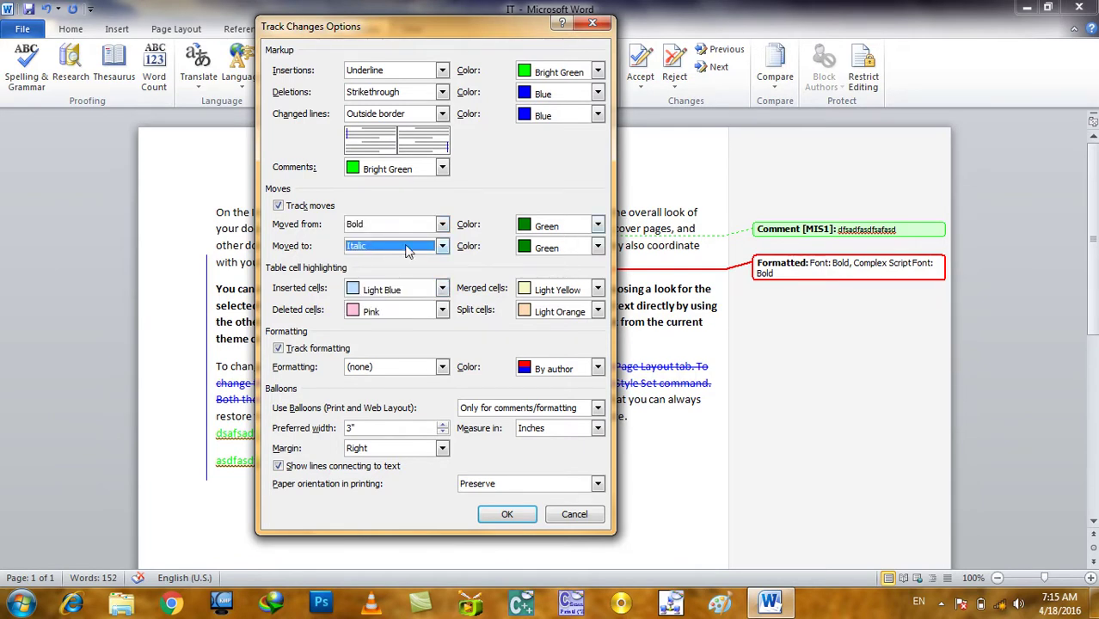
left_click(538, 250)
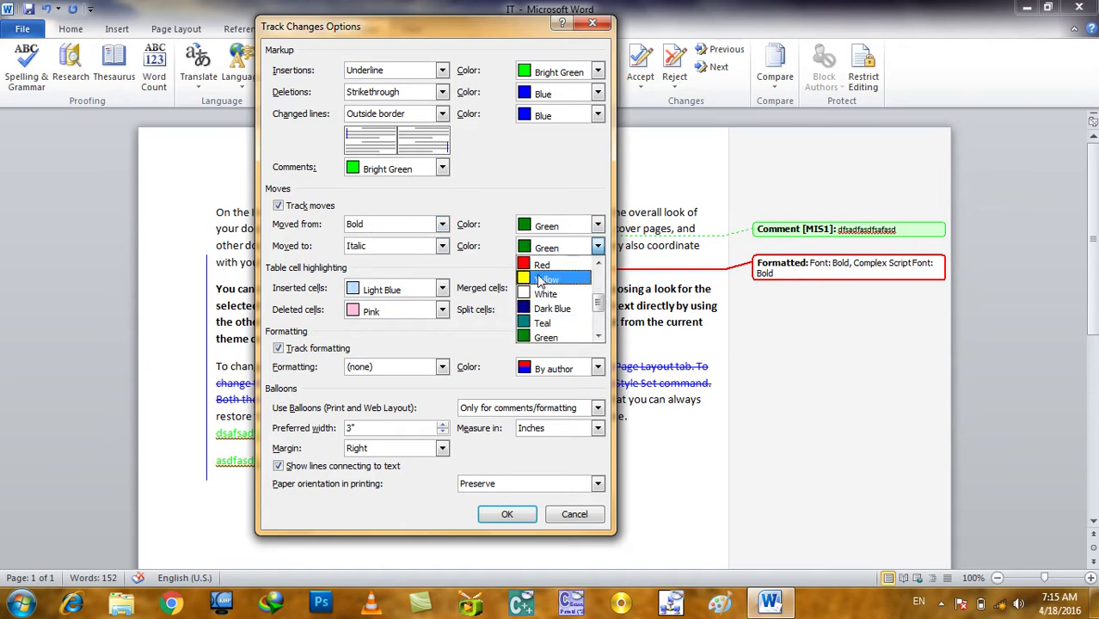
left_click(540, 279)
- Apply the tracking options and italicize the text from 'Insert tab' through 'galleries' as a tracked change
left_click(509, 516)
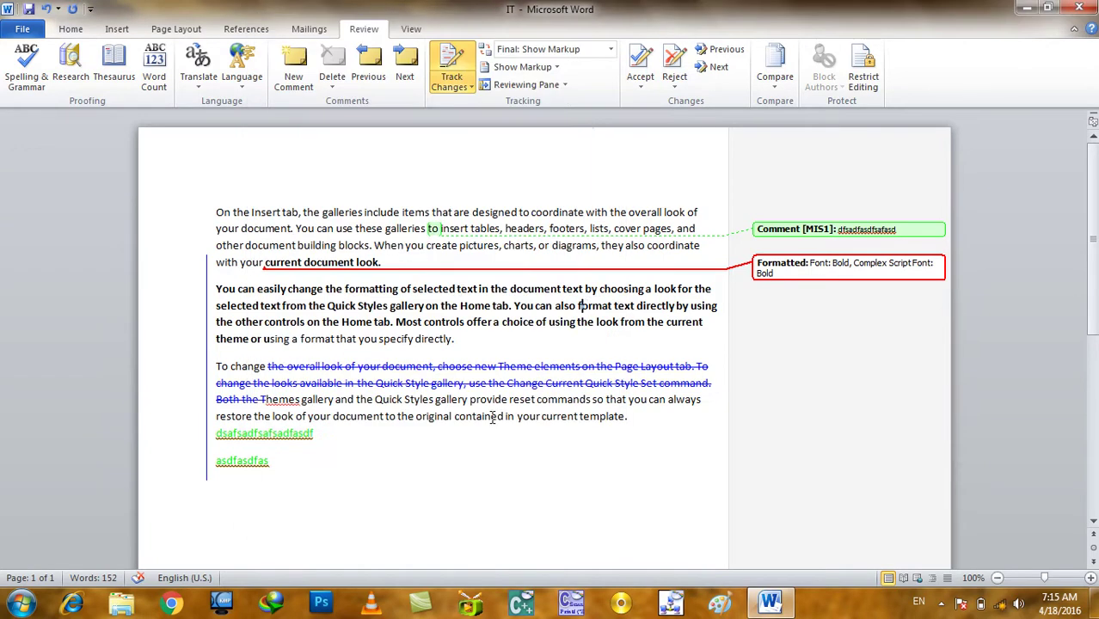
left_click_drag(478, 248, 483, 248)
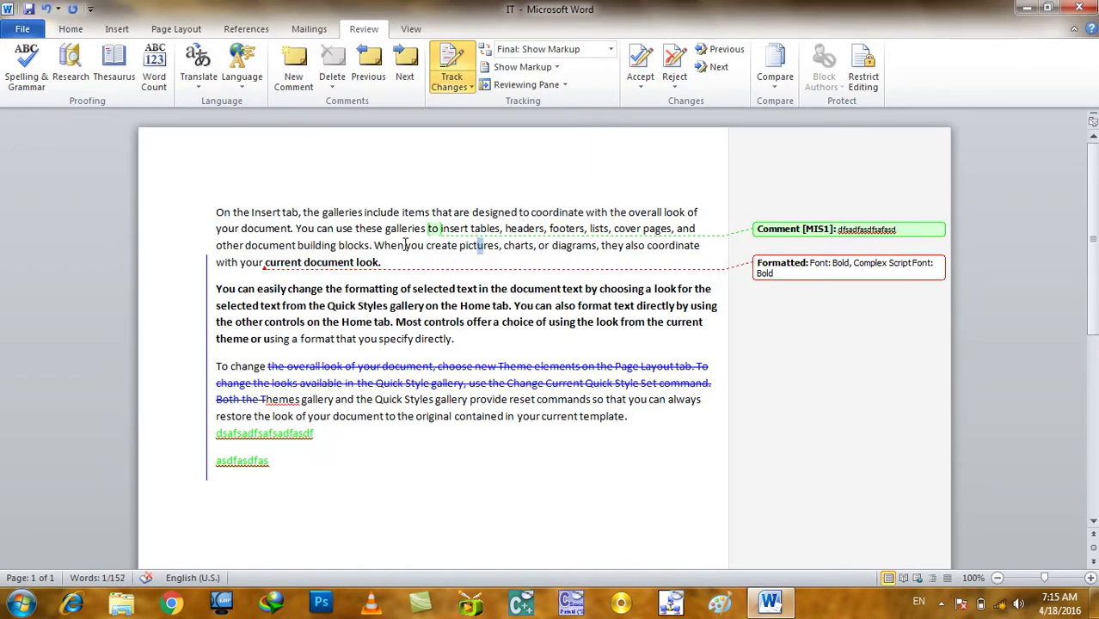
left_click_drag(401, 232, 251, 214)
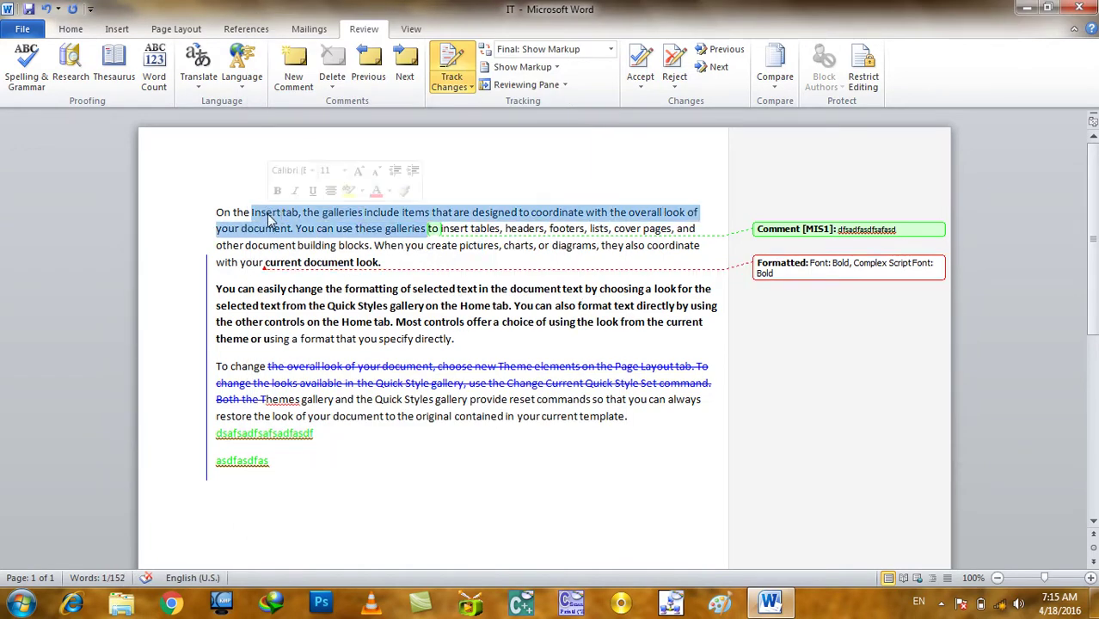
key("ctrl+i")
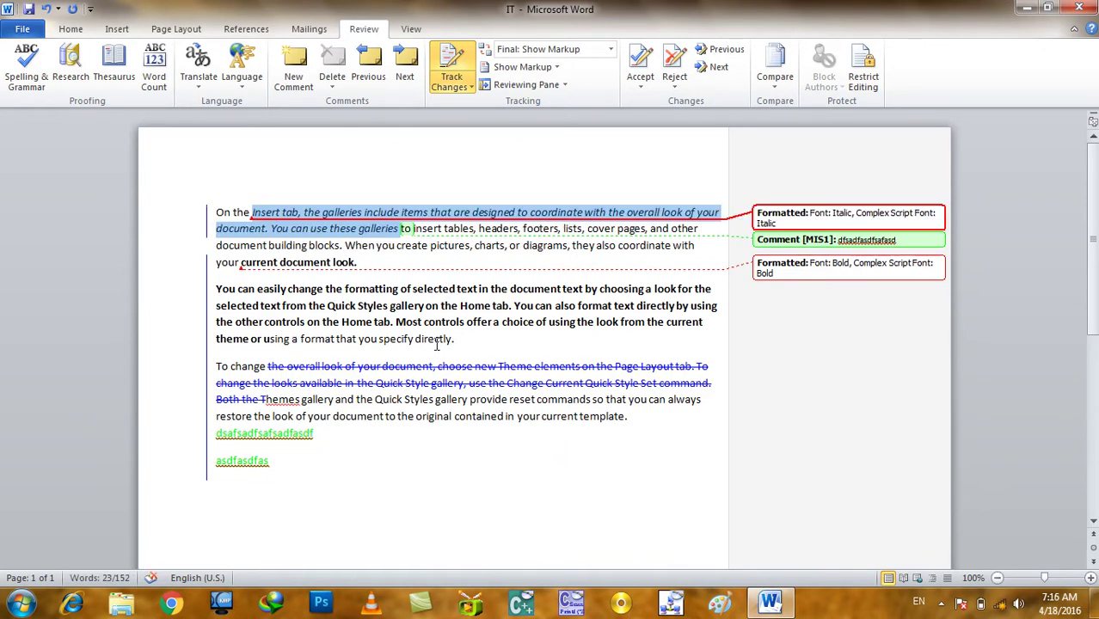
- Bring up Track Changes Options again, leaving the user name unchanged
left_click(451, 84)
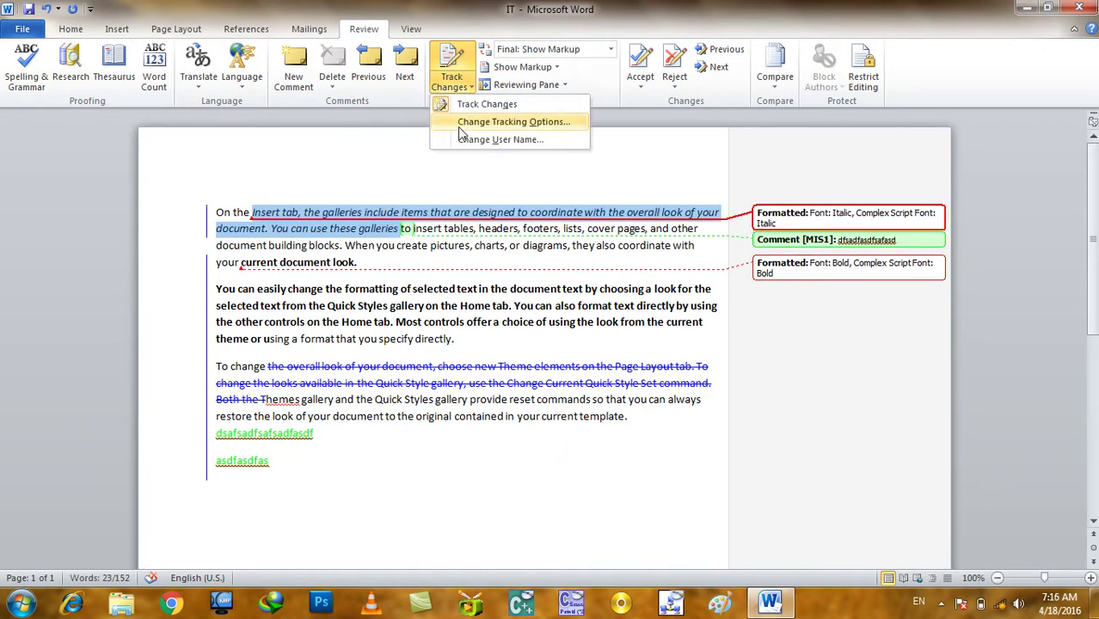
left_click(458, 131)
key("Escape")
left_click(451, 85)
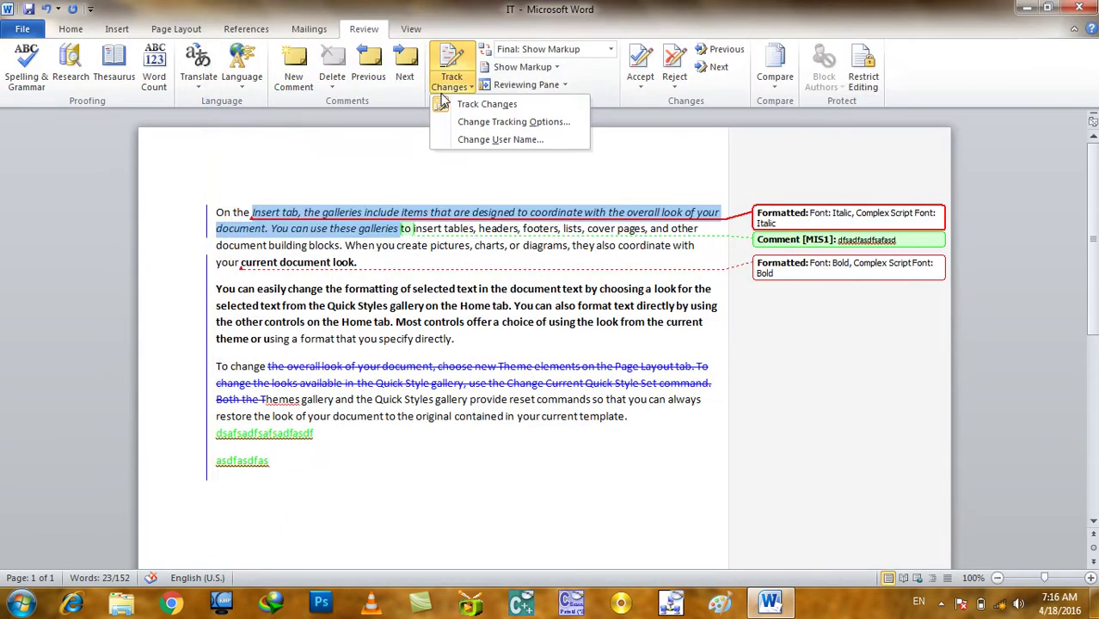
left_click(456, 123)
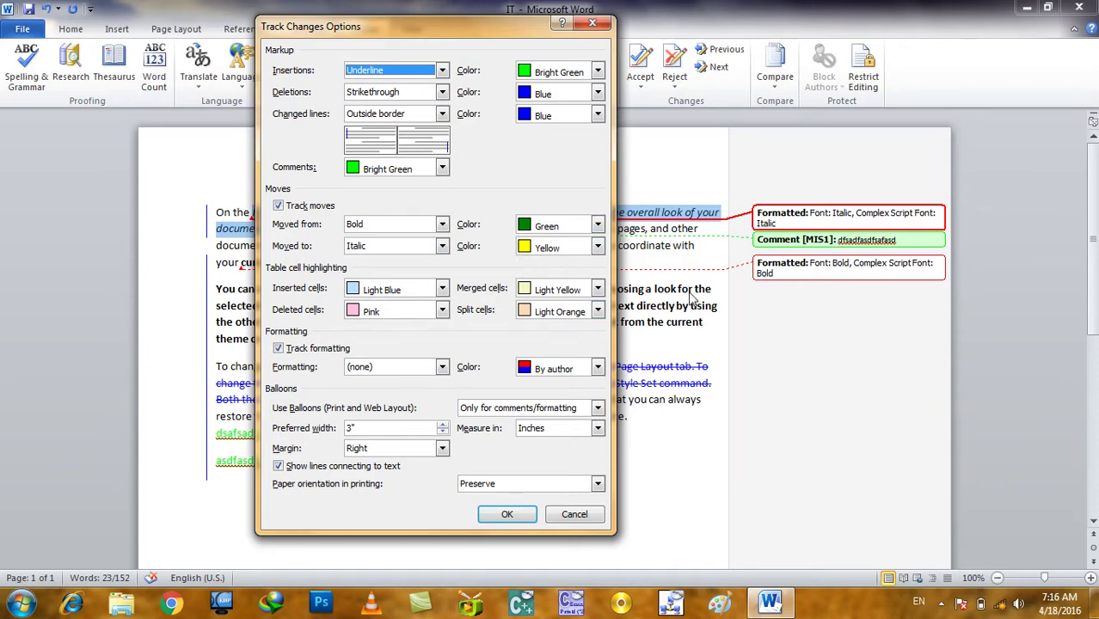
- Close the Track Changes Options dialog without making changes
key("Escape")
left_click(464, 86)
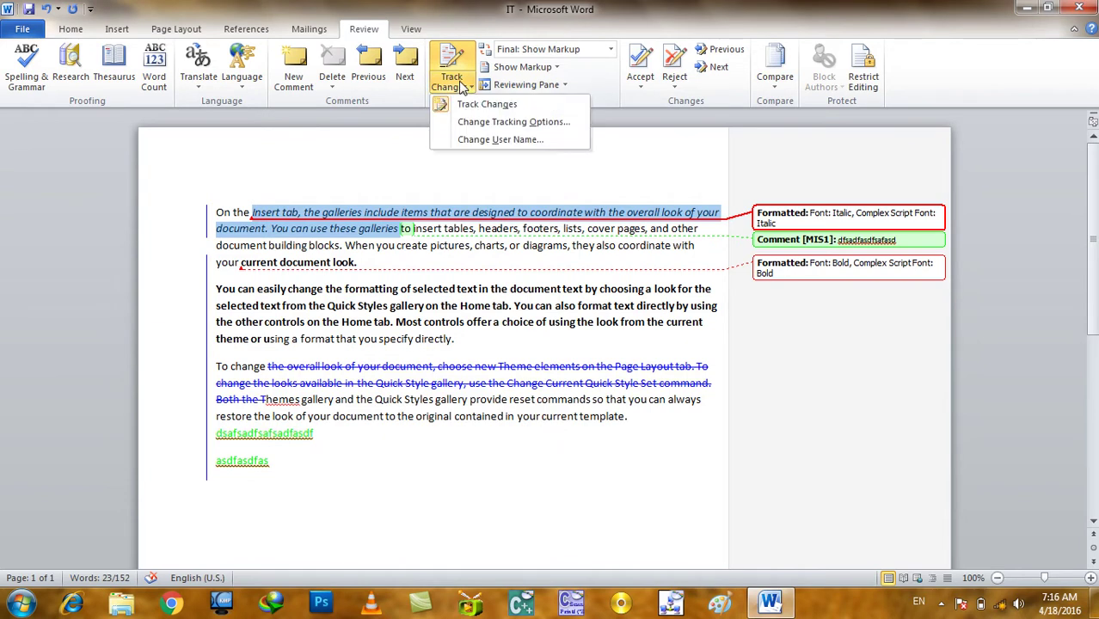
left_click(467, 124)
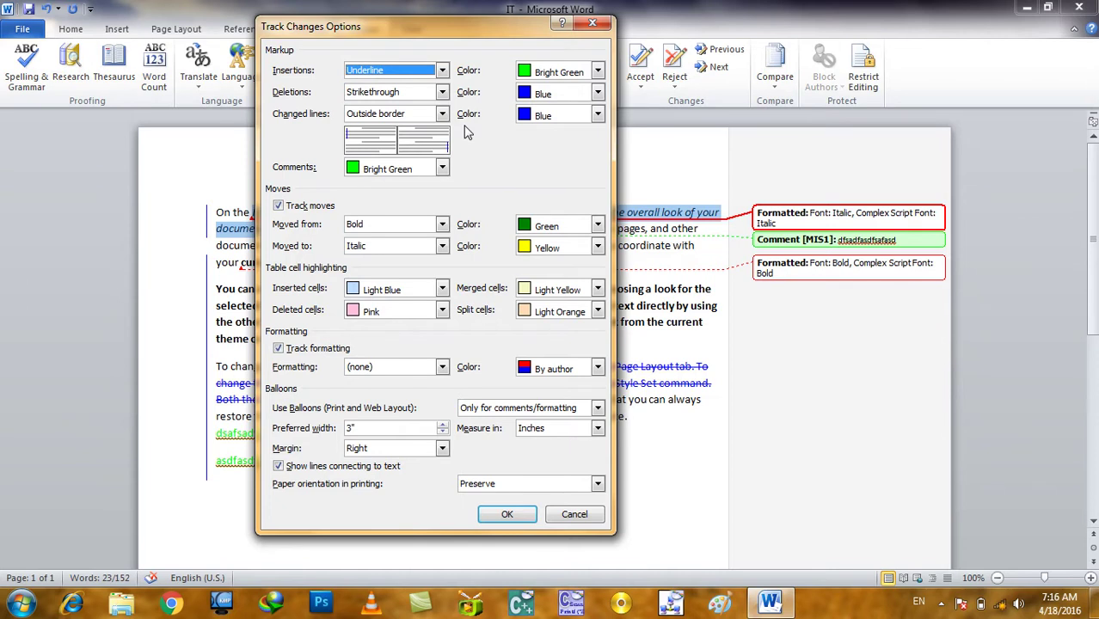
key("Escape")
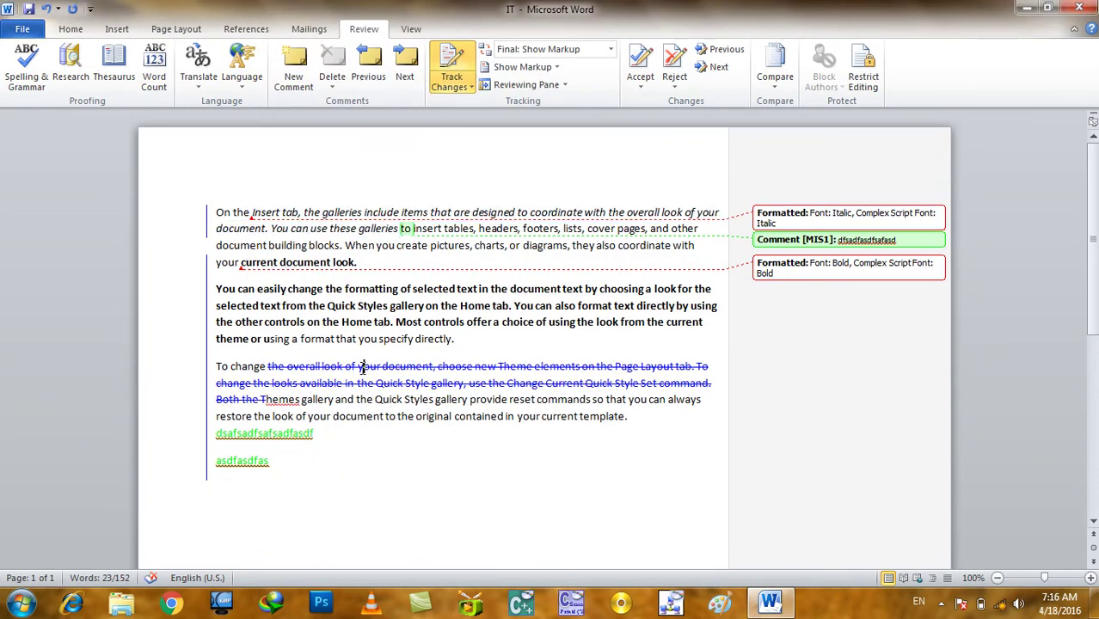
- Select then deselect the 'To change' paragraph and reopen the Track Changes list for the user name
triple_click(361, 370)
left_click(362, 367)
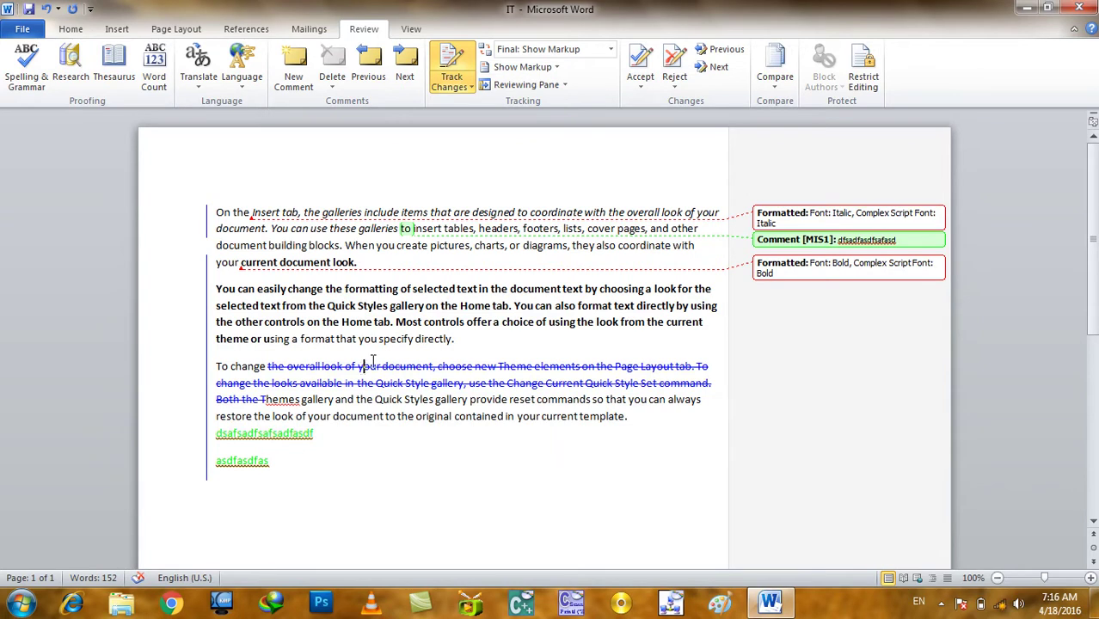
left_click(455, 88)
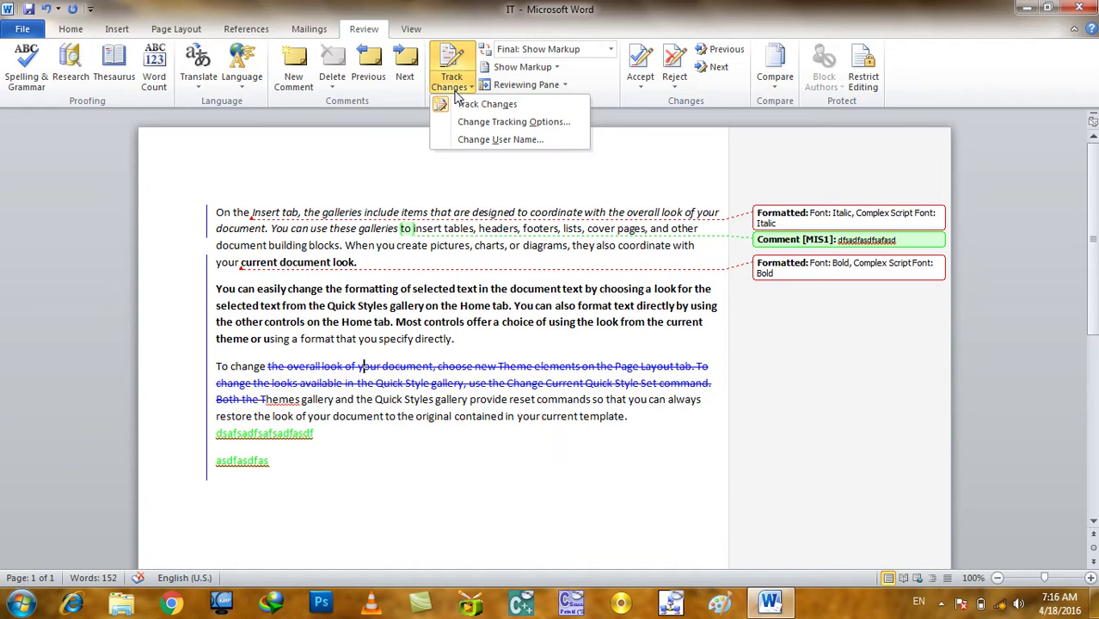
left_click(457, 99)
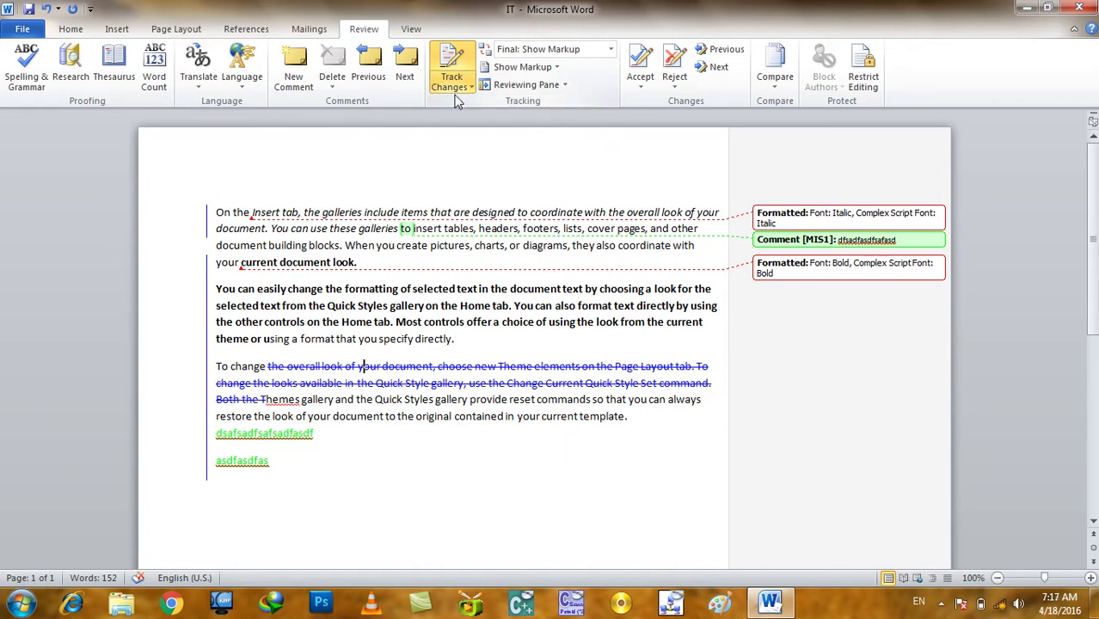
left_click(462, 87)
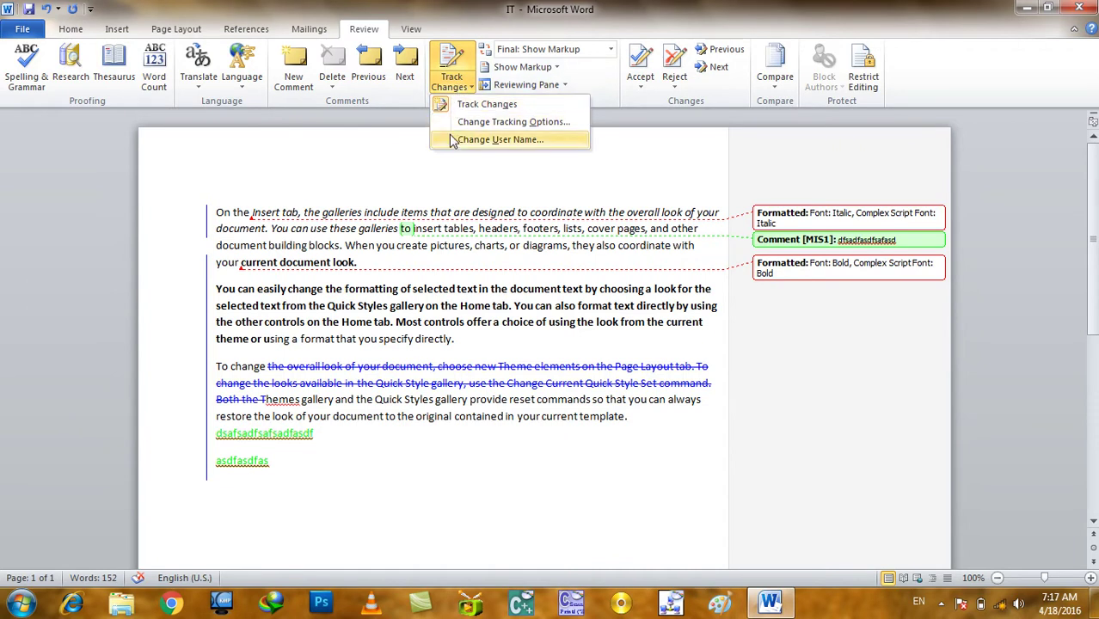
left_click(18, 603)
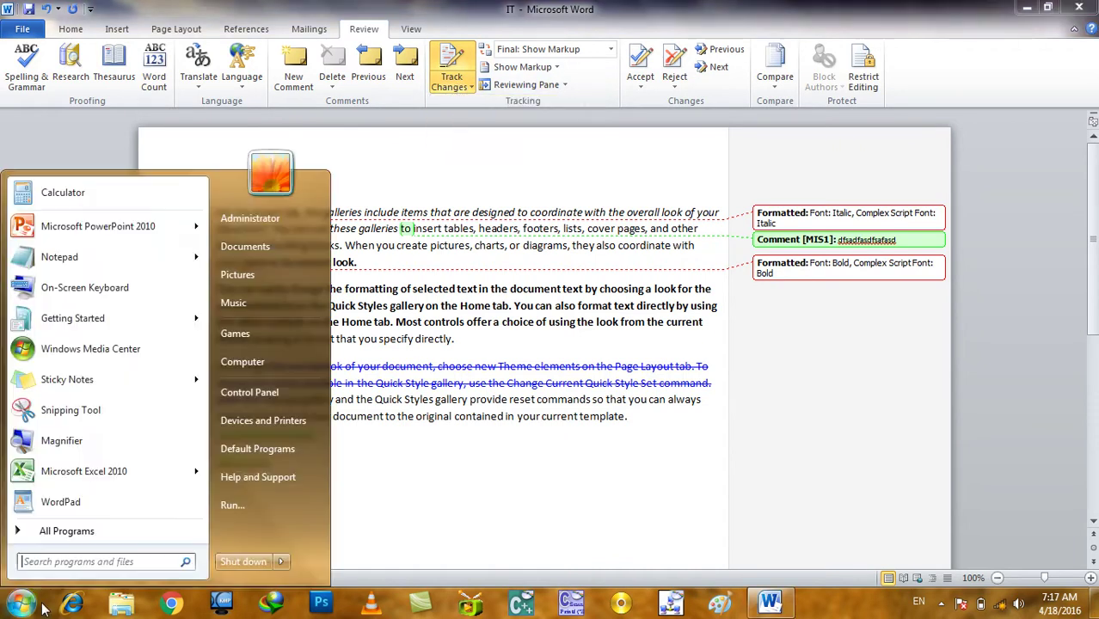
left_click(460, 76)
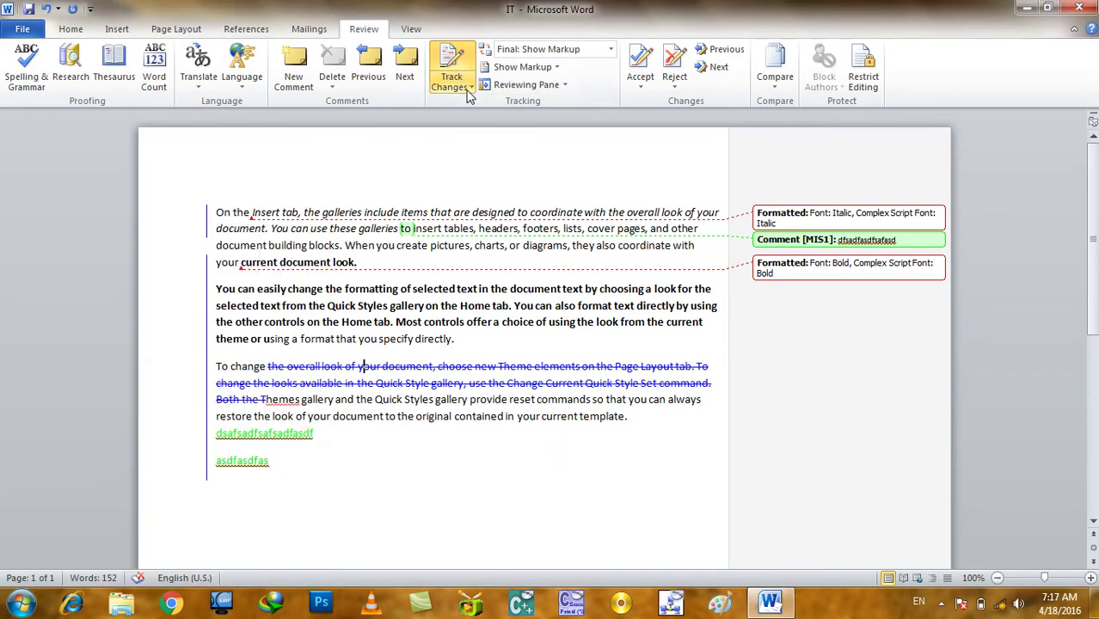
left_click(471, 88)
left_click(482, 139)
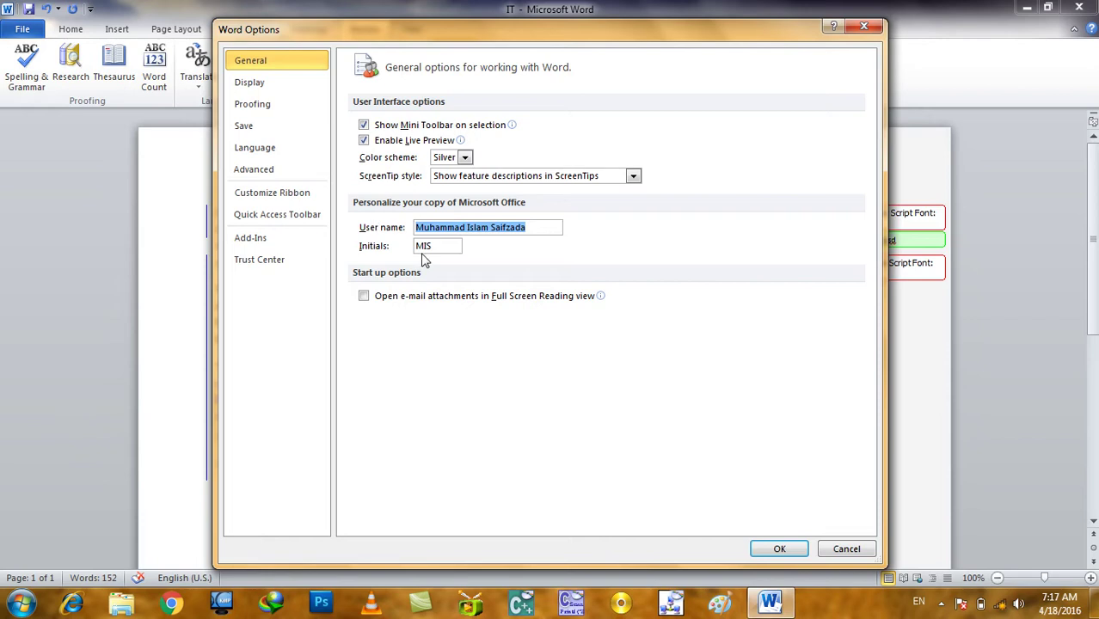
left_click_drag(454, 247, 417, 246)
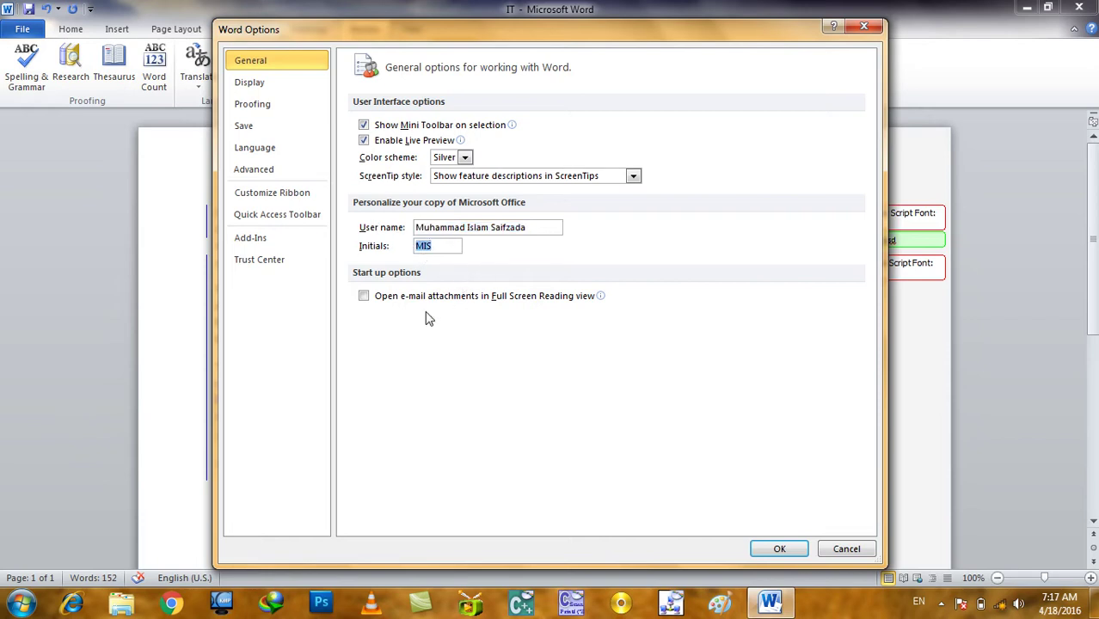
left_click(847, 549)
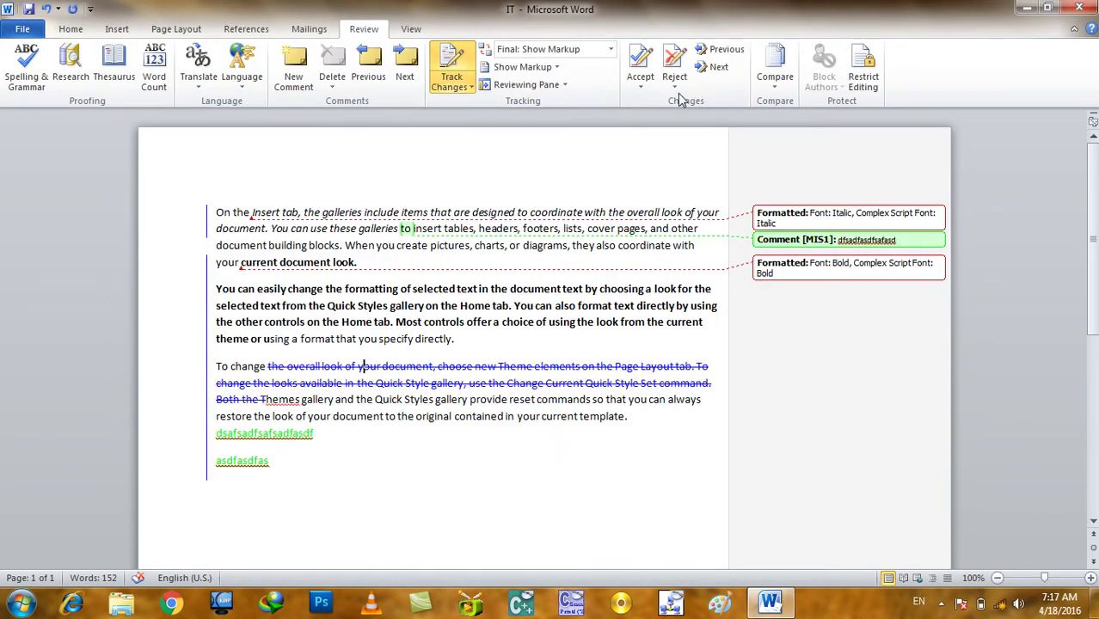
- Accept all changes in the document, then undo the acceptance
left_click(643, 88)
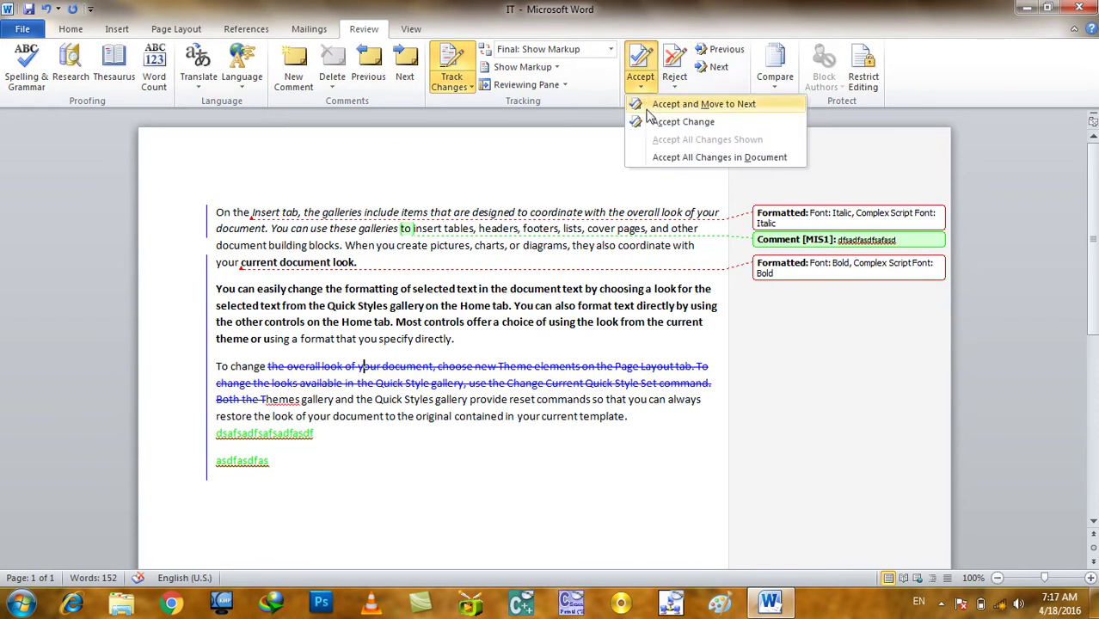
left_click(654, 161)
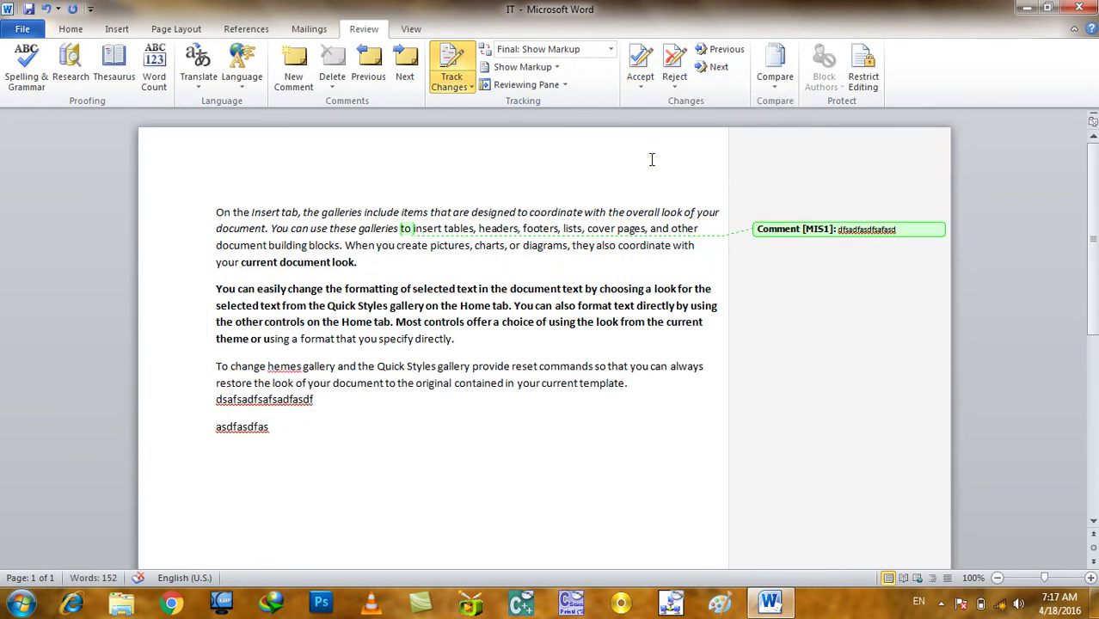
key("ctrl+z")
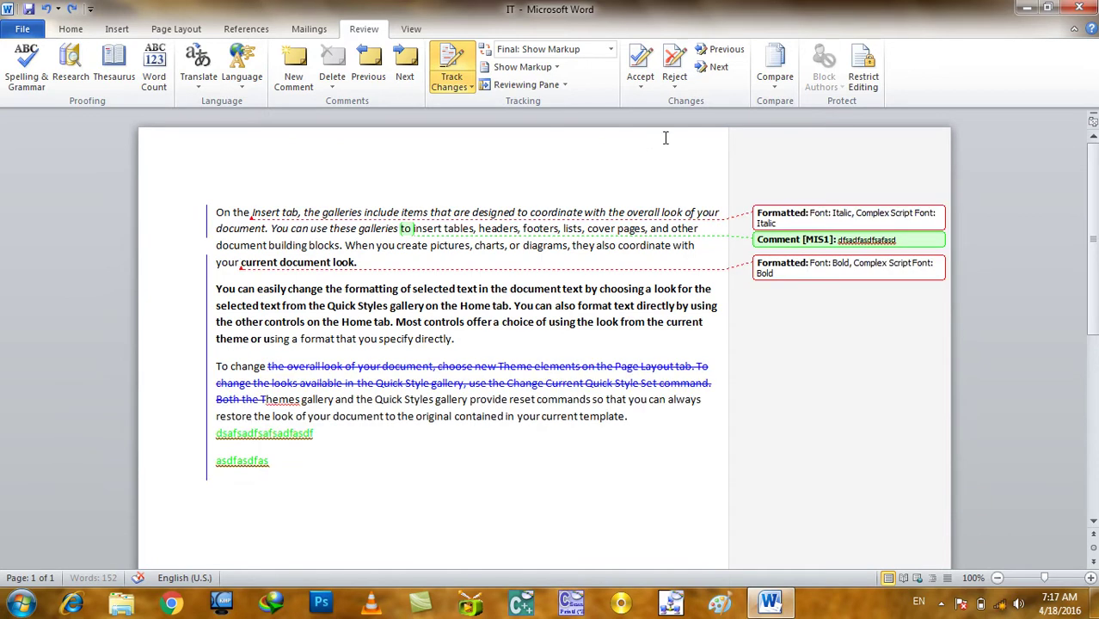
- Reject all tracked changes in the document and delete the comment
left_click(675, 84)
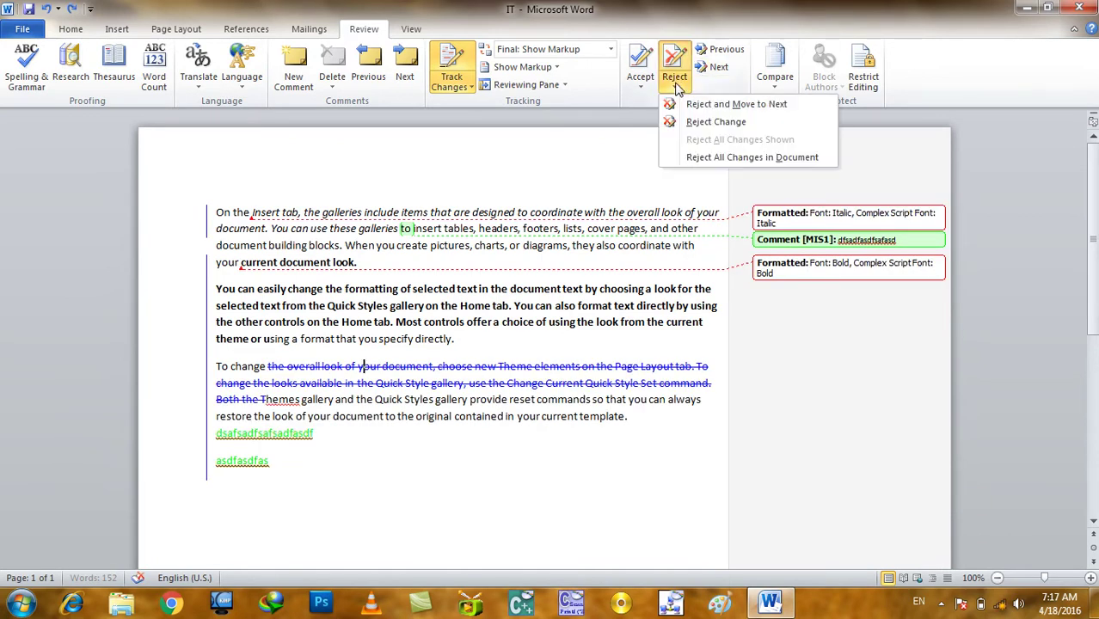
left_click(688, 158)
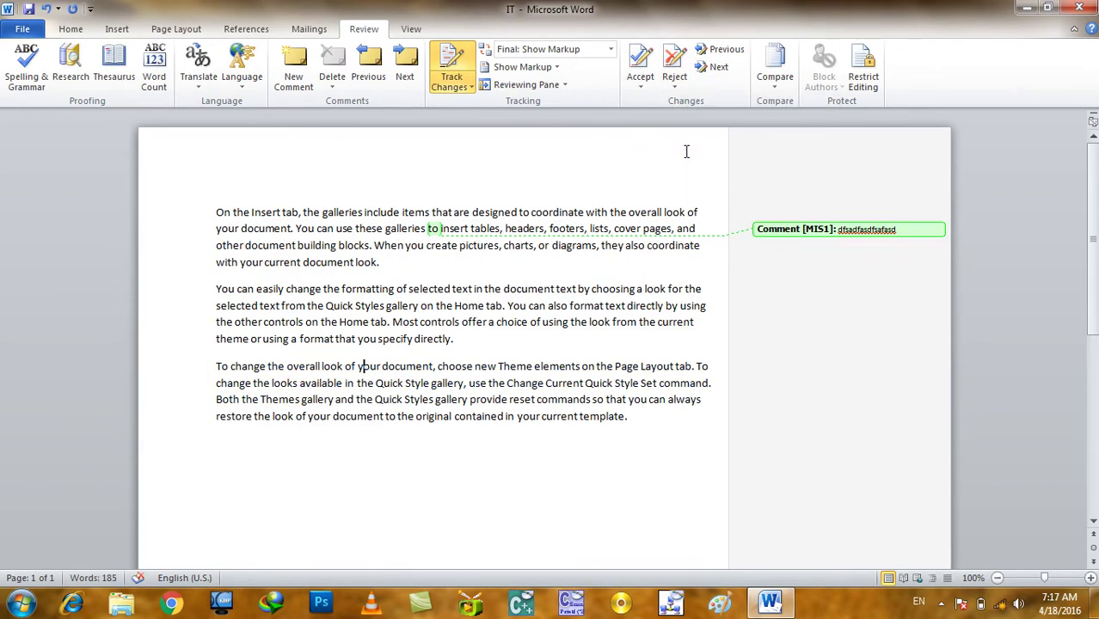
right_click(870, 231)
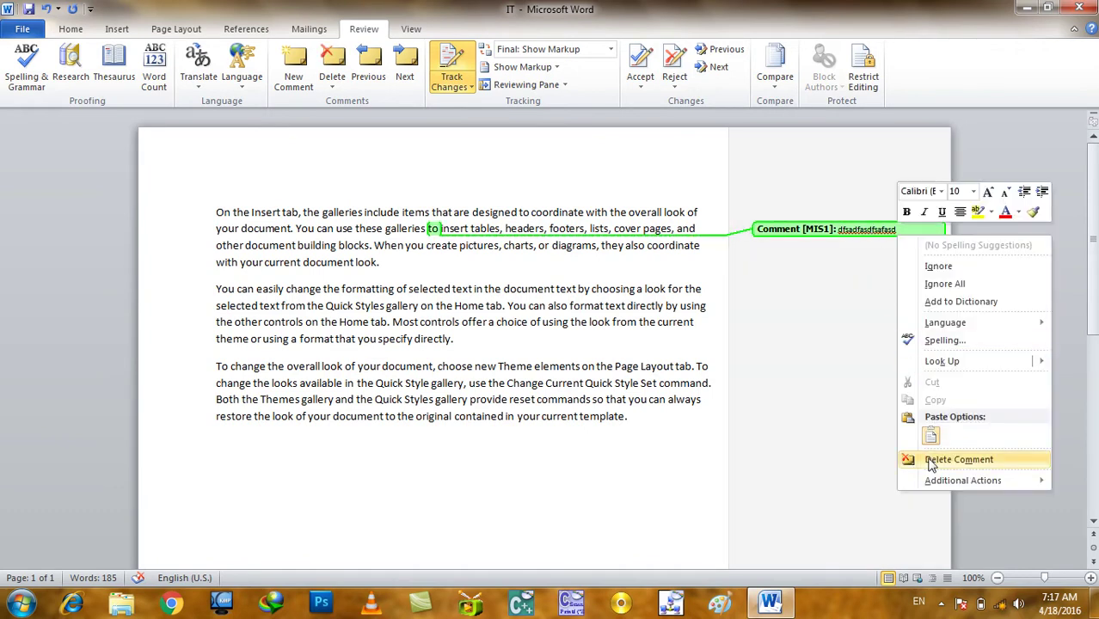
left_click(929, 459)
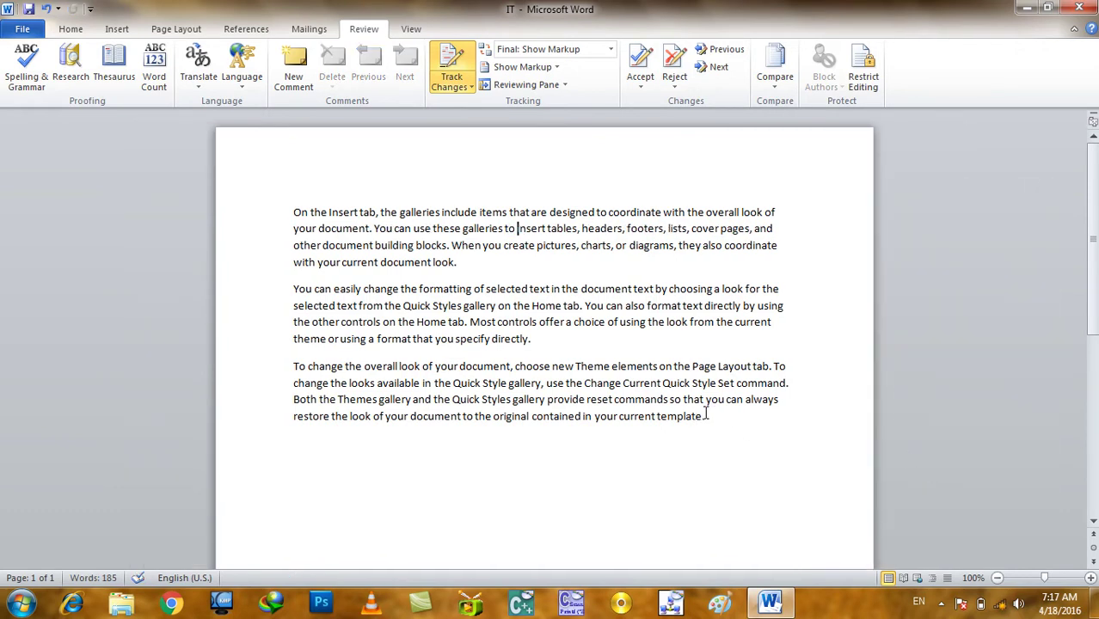
- Insert 'sadfsadf' inside 'galleries' and 'sadfsadfsad' inside 'document' as tracked insertions
left_click(427, 213)
type("sadfsadf")
left_click(440, 263)
type("sadfsadfsad")
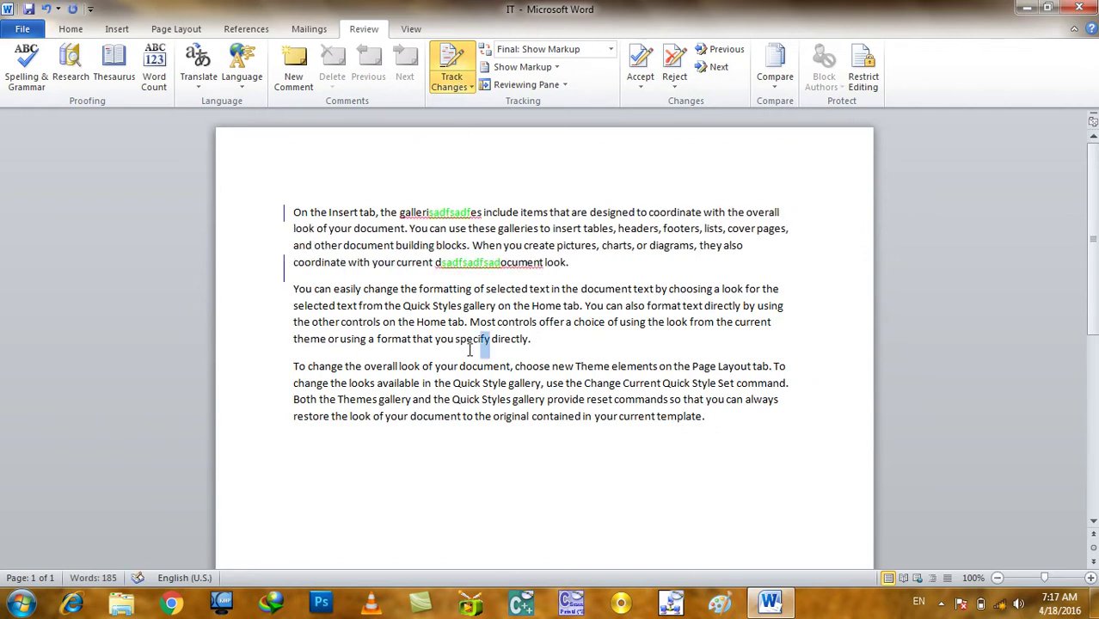
- Delete the 'controls…specify' phrase and bold the 'available…provide' passage
left_click_drag(491, 339, 342, 321)
key("Delete")
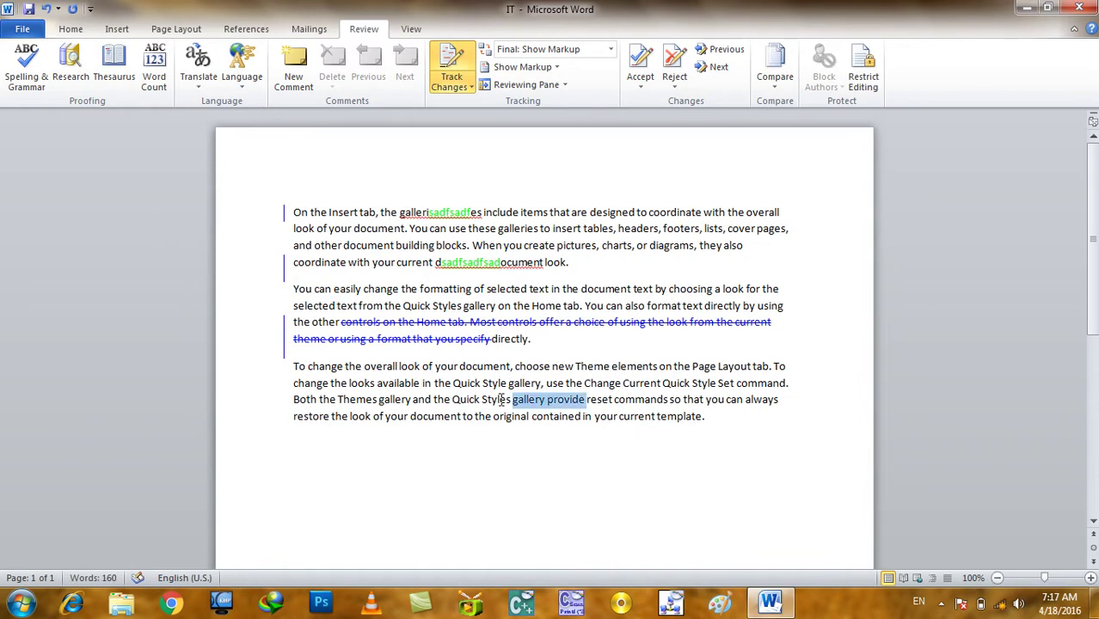
left_click_drag(586, 399, 411, 374)
key("ctrl+b")
left_click(530, 422)
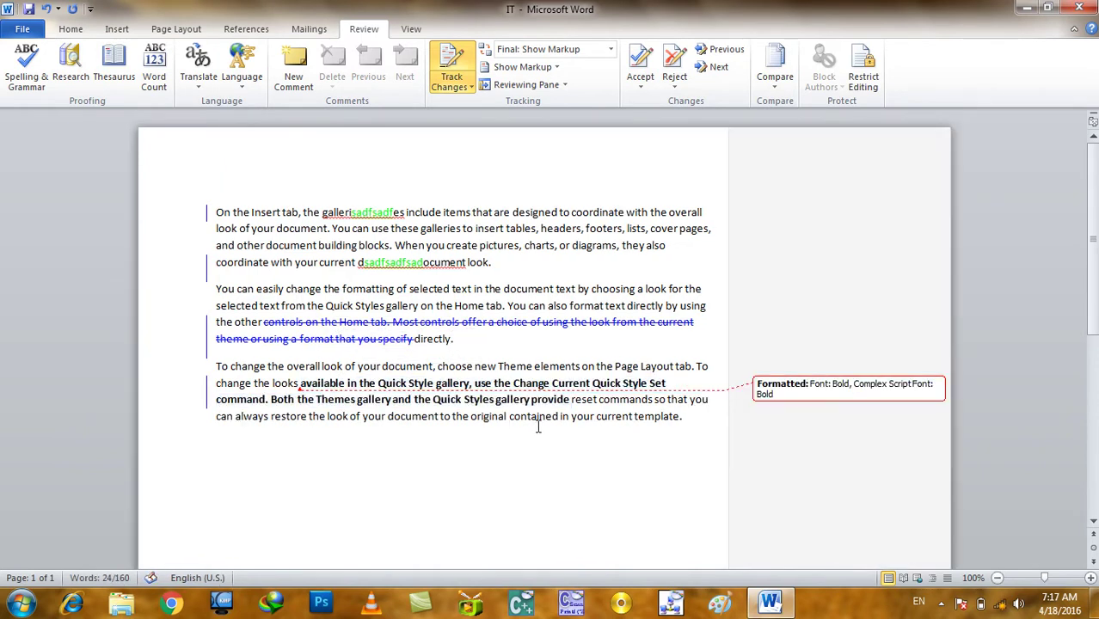
left_click(611, 52)
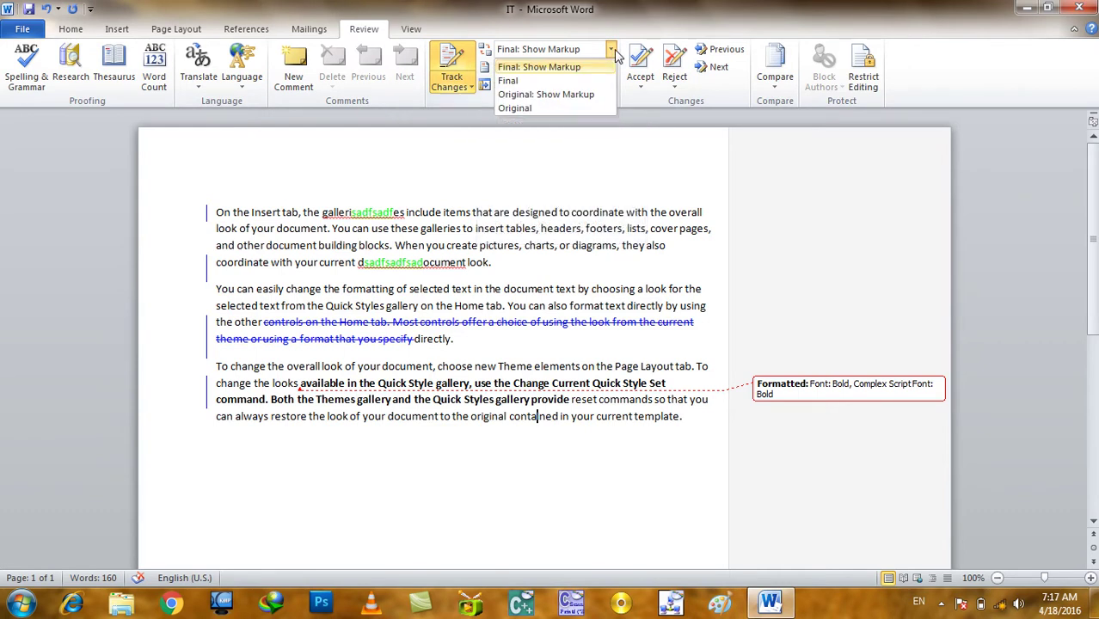
left_click(560, 82)
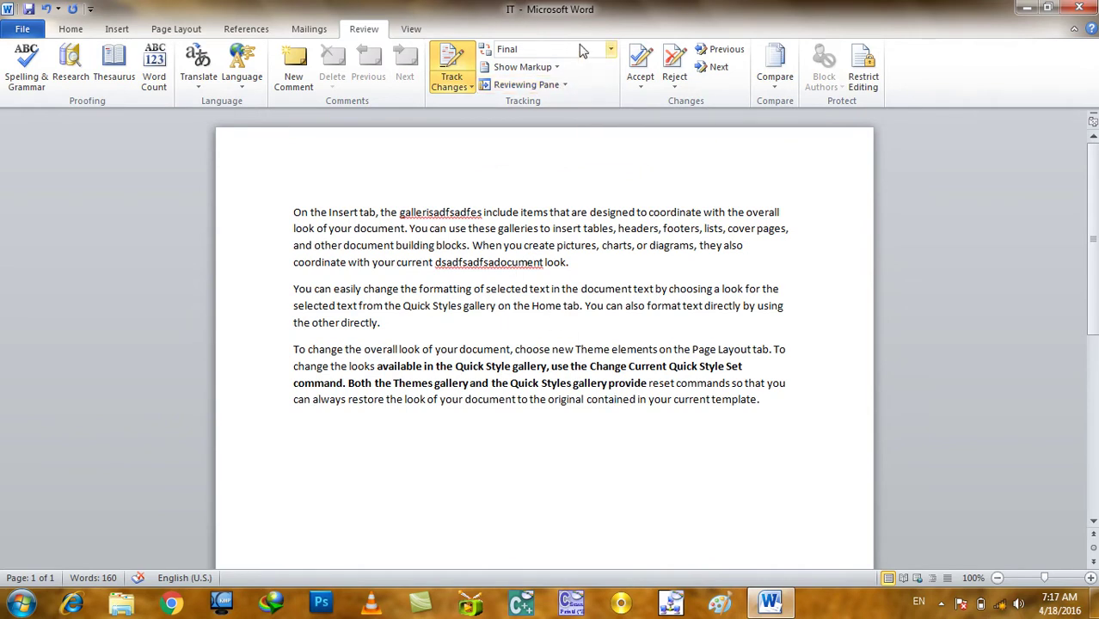
left_click(610, 49)
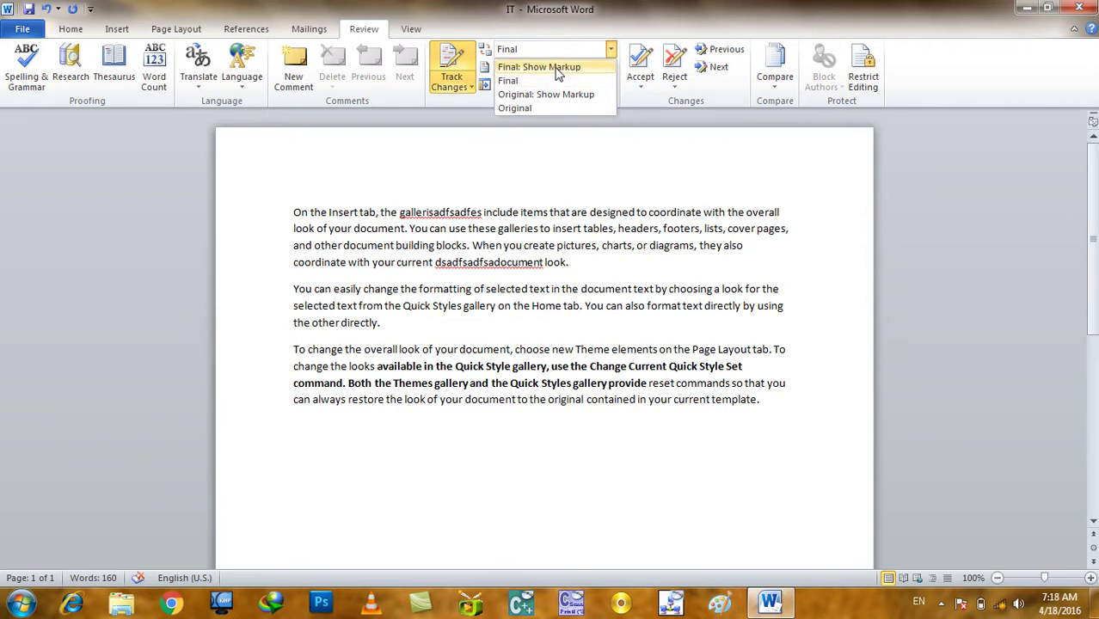
left_click(558, 68)
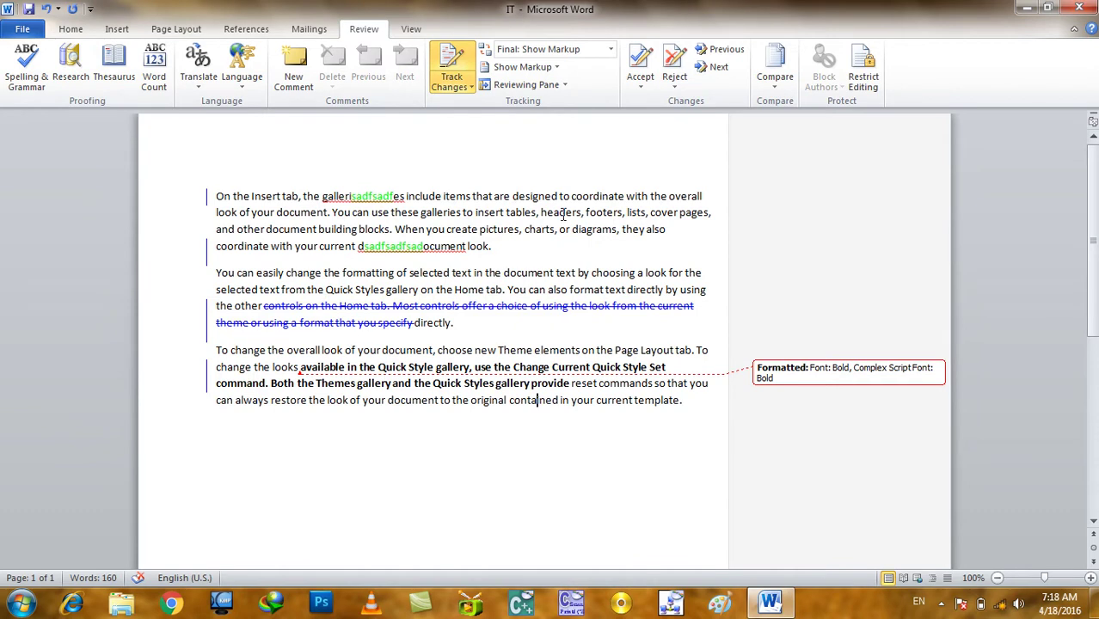
left_click(610, 50)
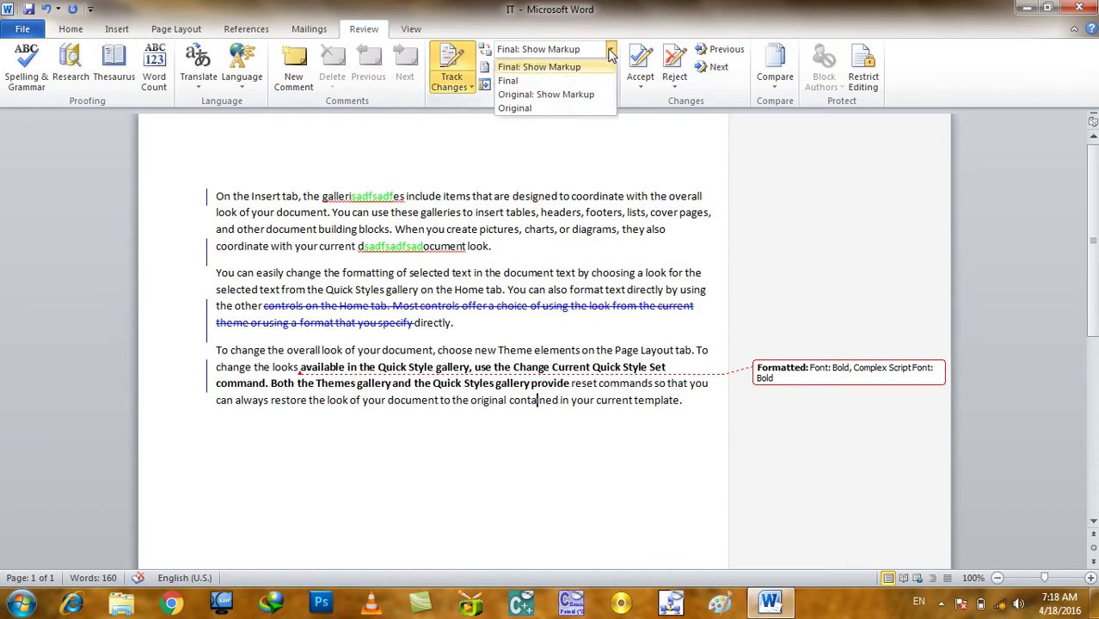
left_click(546, 96)
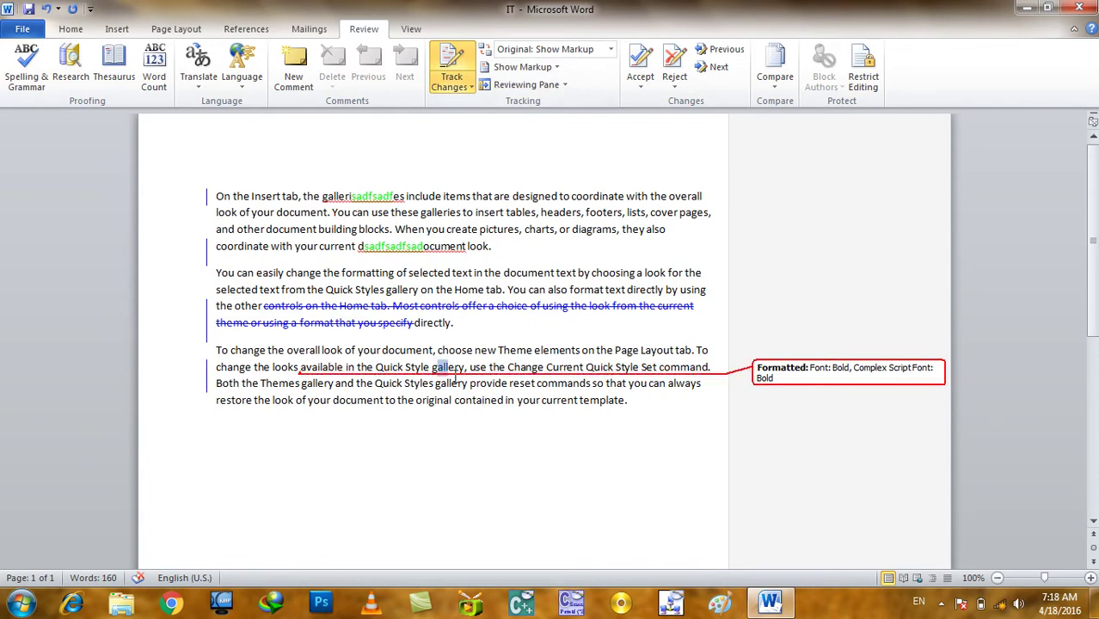
left_click_drag(454, 373, 466, 389)
left_click(529, 432)
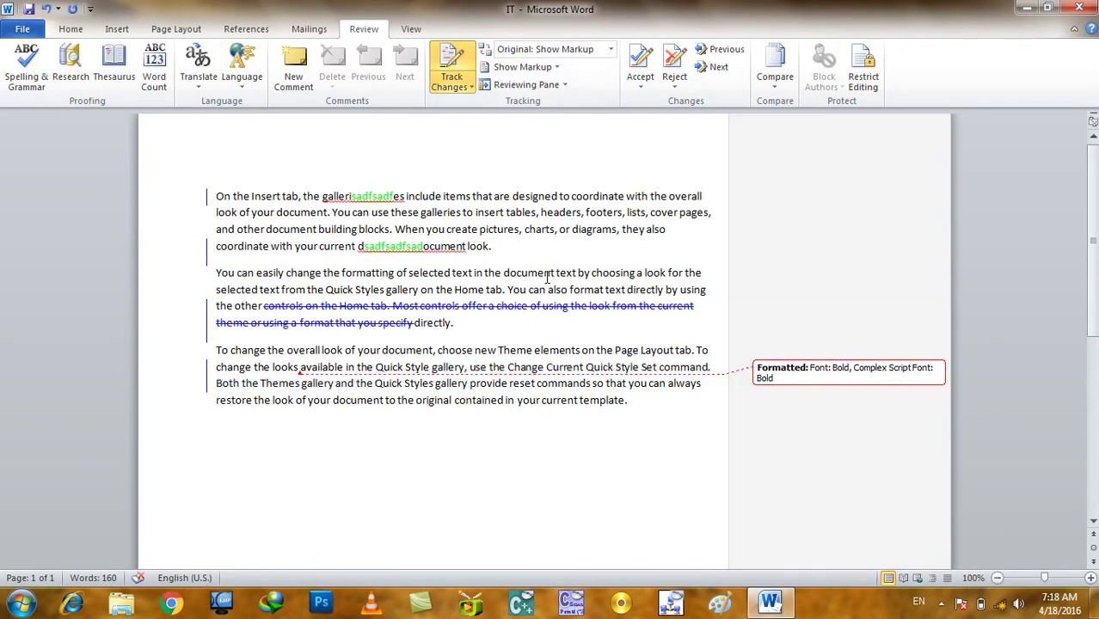
left_click(611, 49)
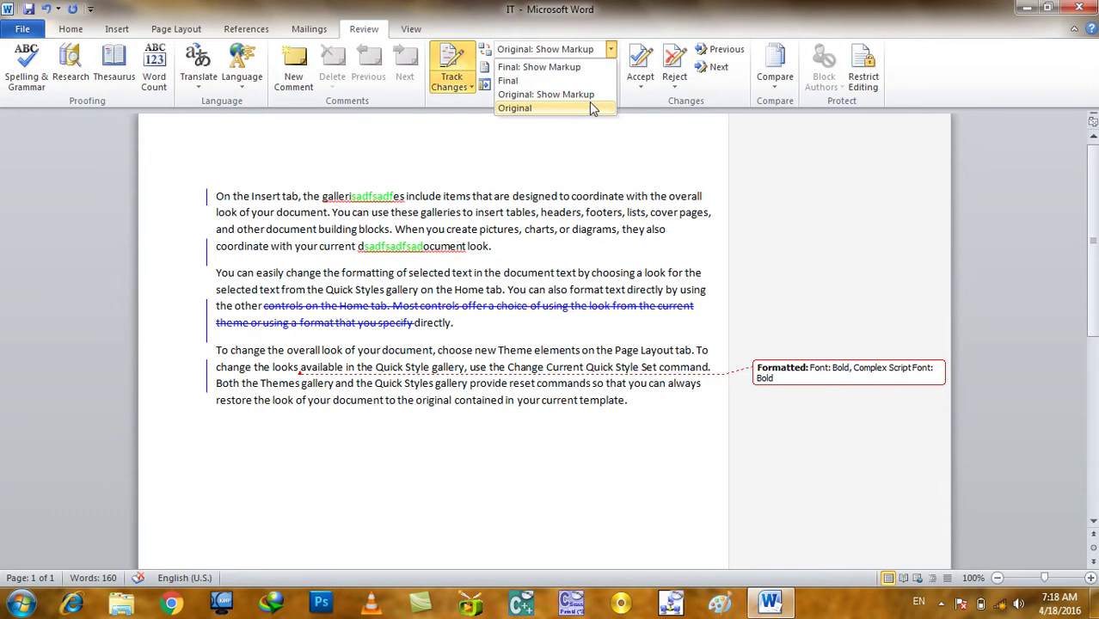
left_click(590, 105)
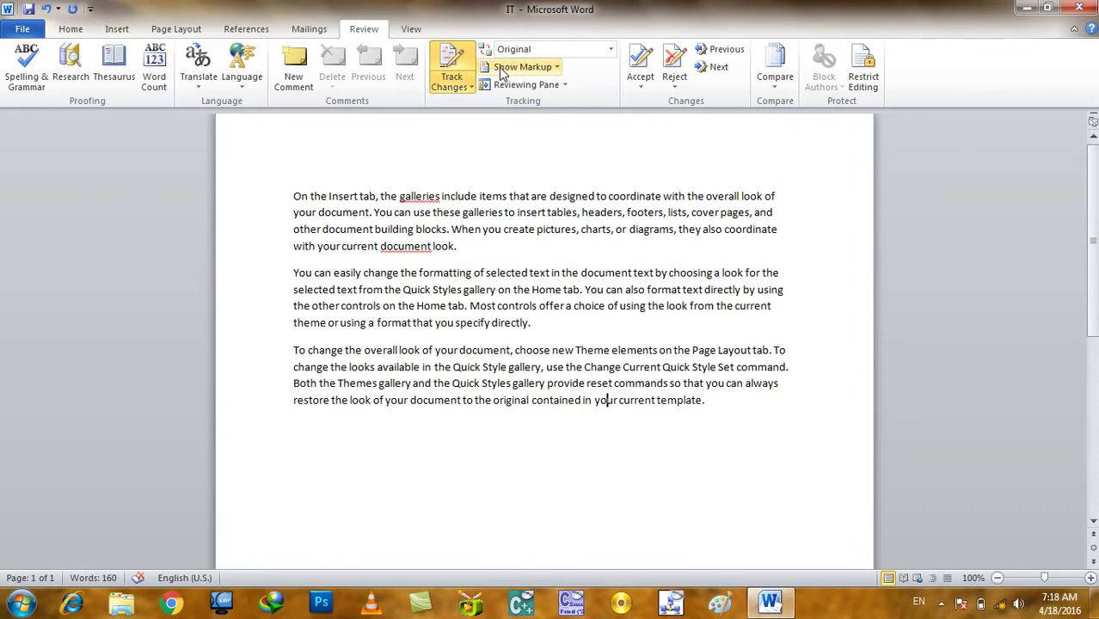
left_click(613, 49)
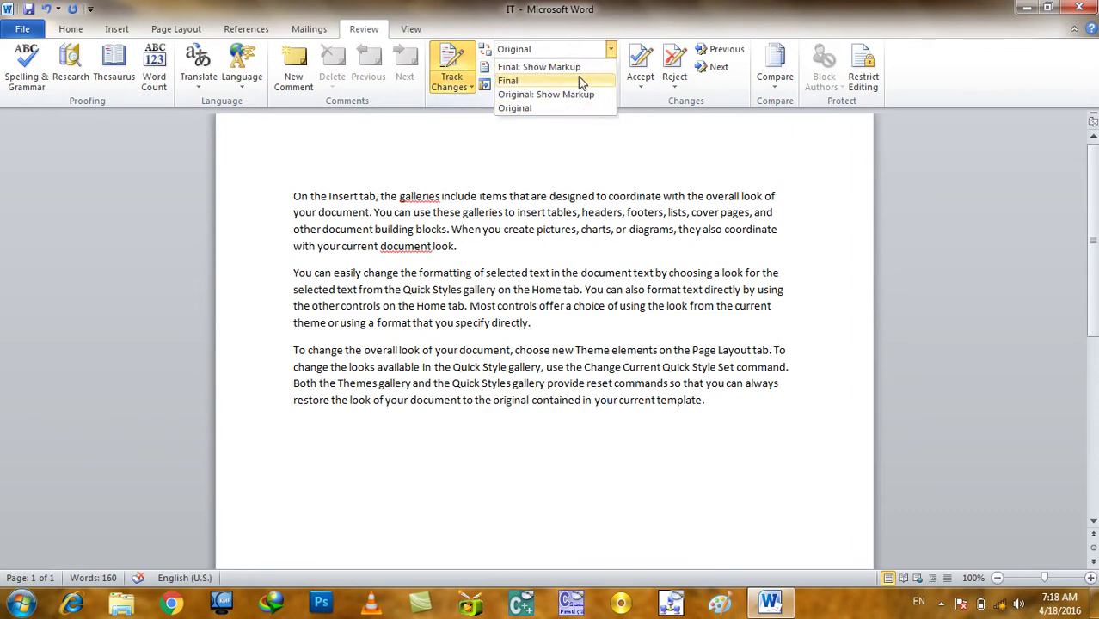
left_click(564, 67)
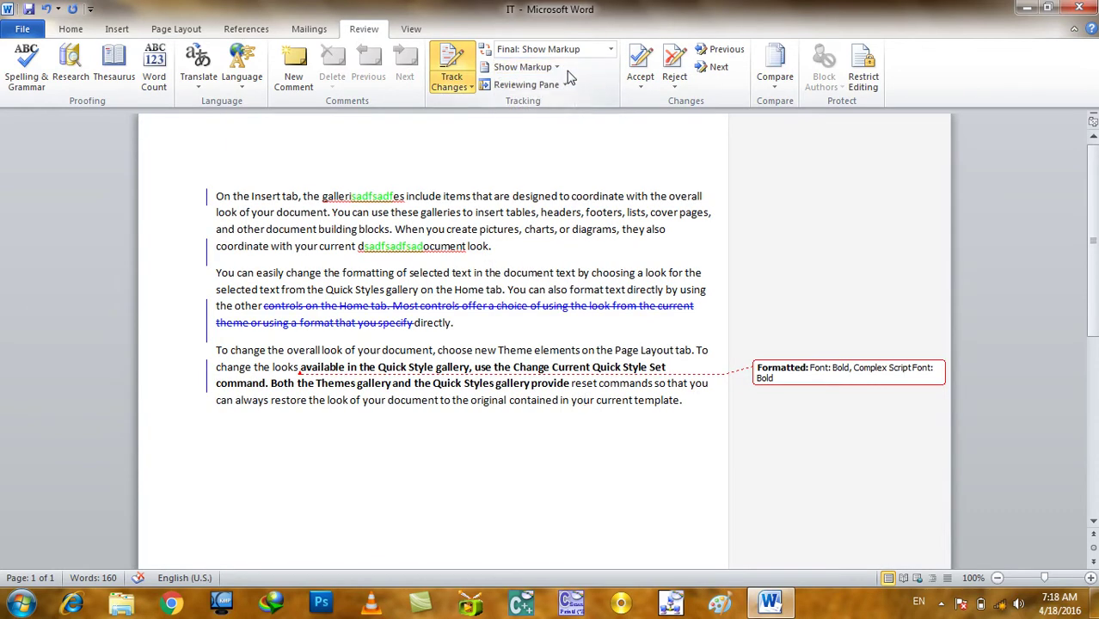
- Add the comment 'asdasda' on the word 'document' in paragraph two
left_click(559, 67)
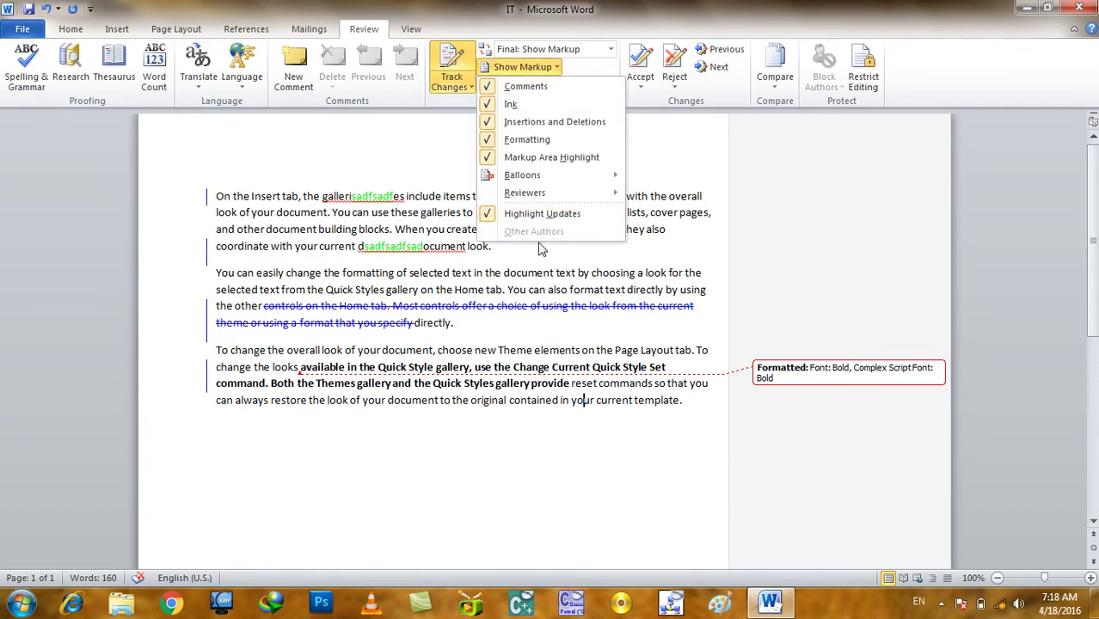
left_click(528, 282)
double_click(528, 280)
left_click(293, 76)
type("asdasda")
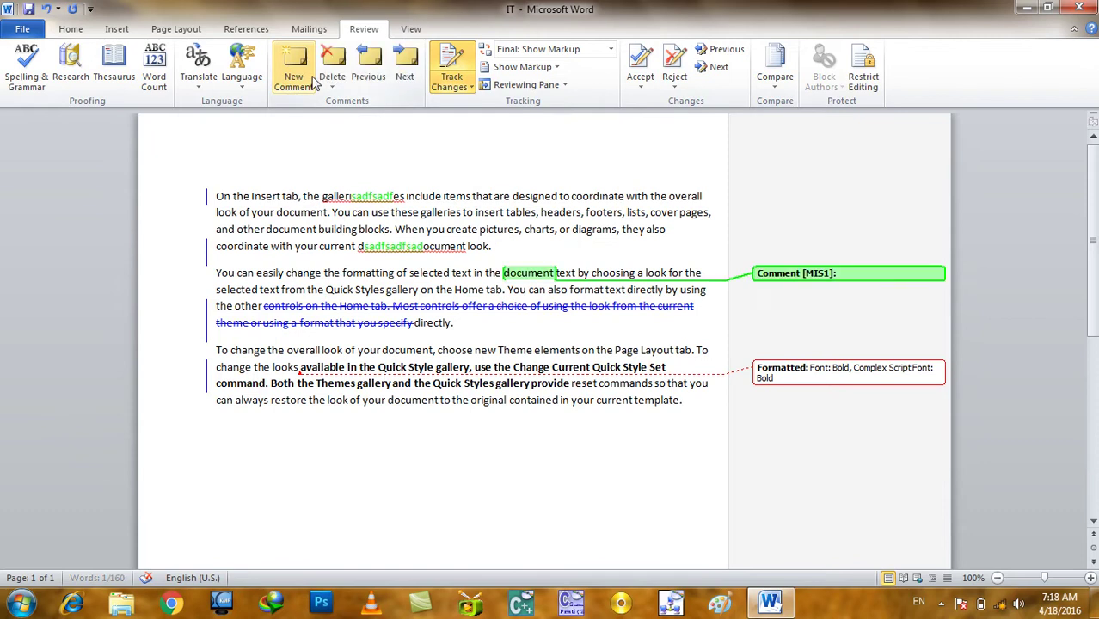
- Hide comments in Show Markup, then show them again
left_click(557, 67)
left_click(508, 87)
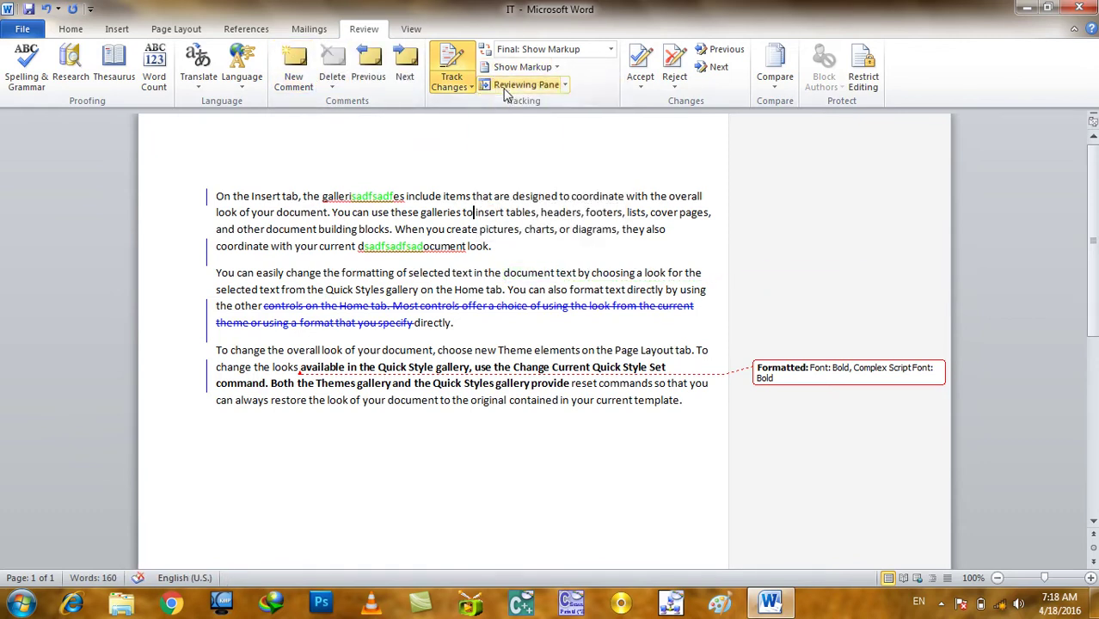
left_click(557, 67)
left_click(516, 86)
- Toggle Insertions and Deletions and Formatting markup off and back on, then show the Reviewing Pane
left_click(529, 67)
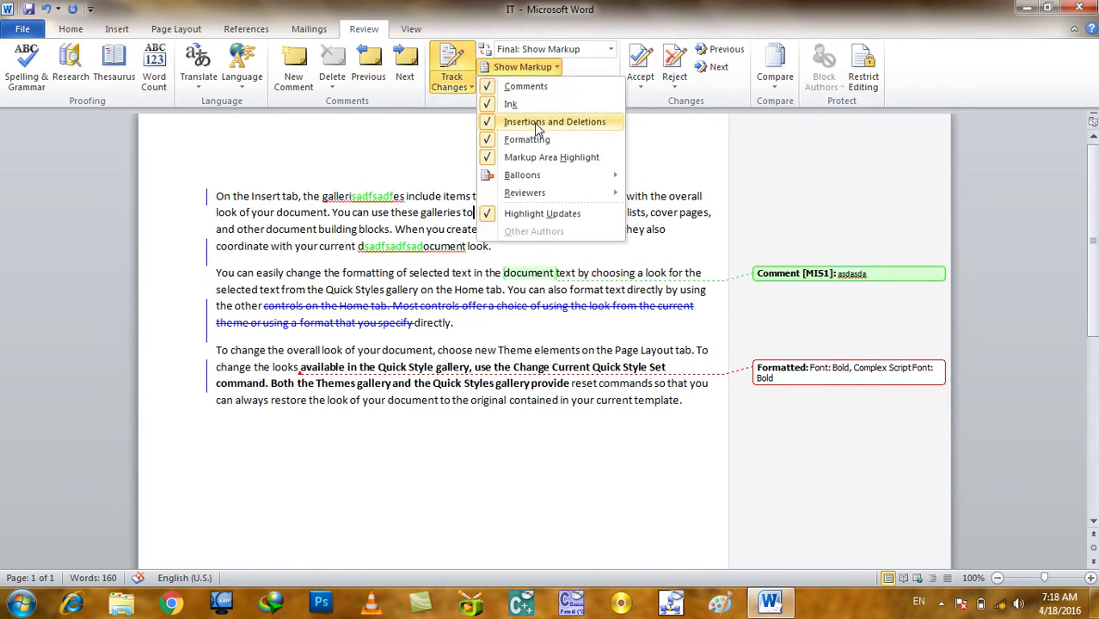
left_click(536, 122)
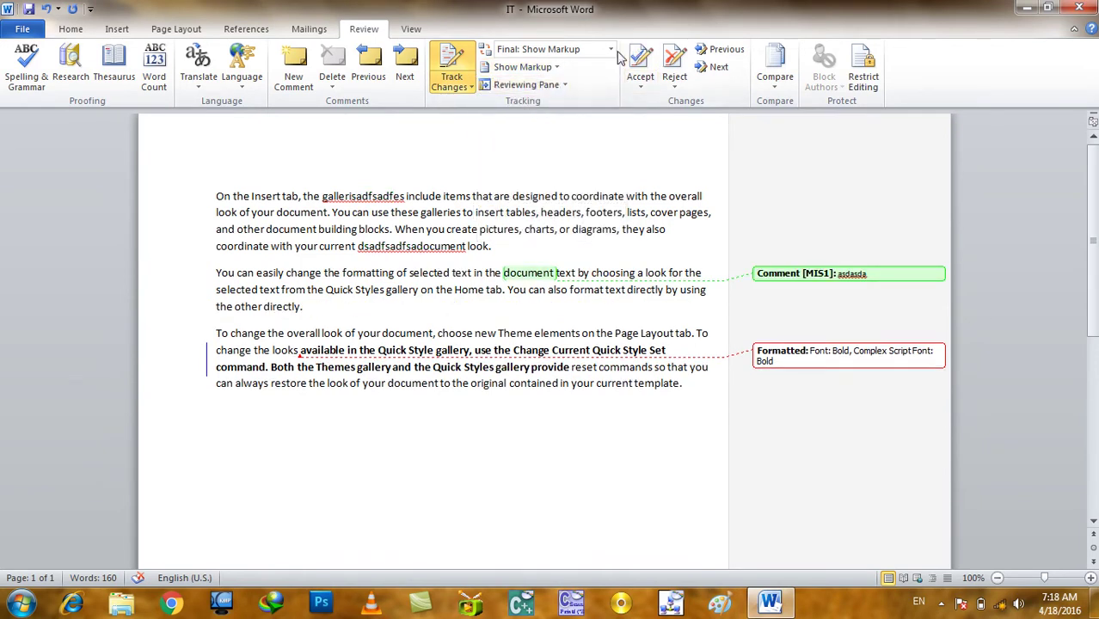
left_click(551, 69)
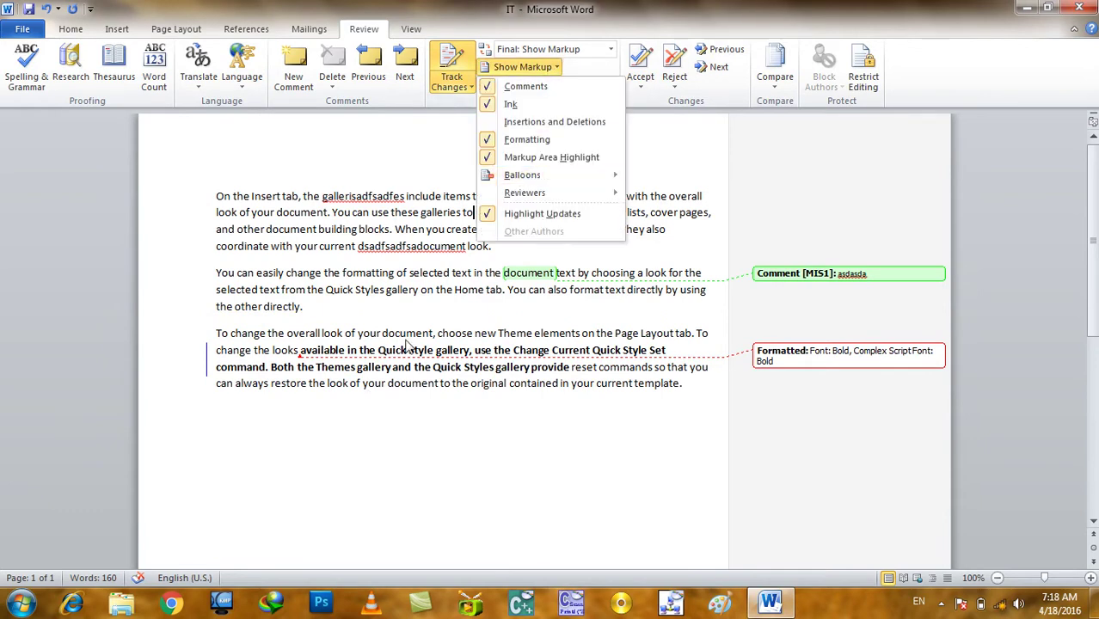
left_click(516, 139)
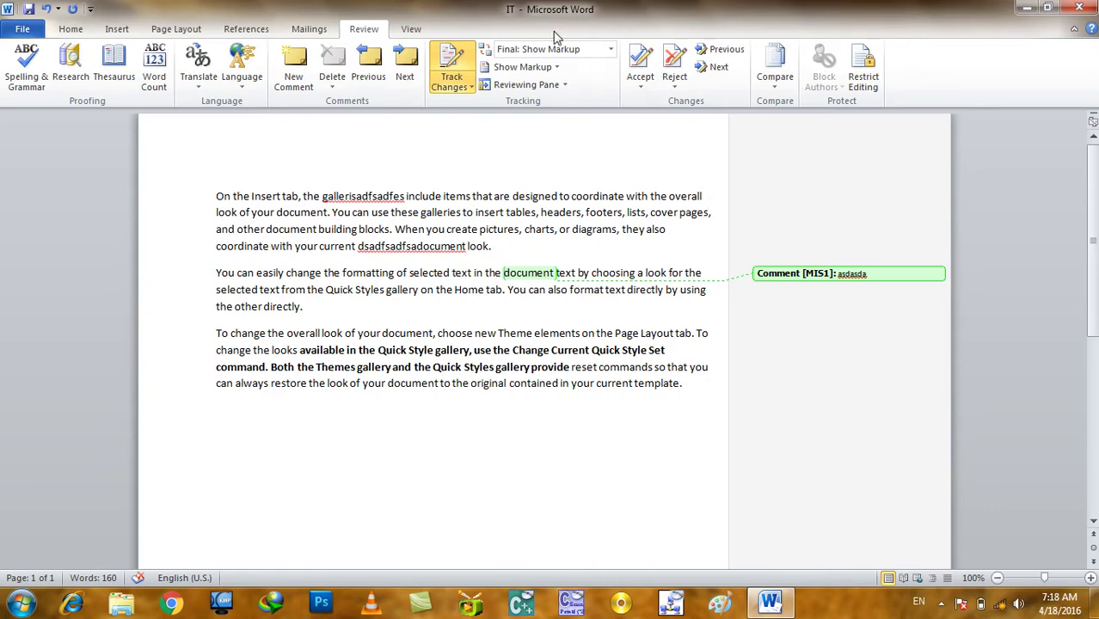
left_click(555, 67)
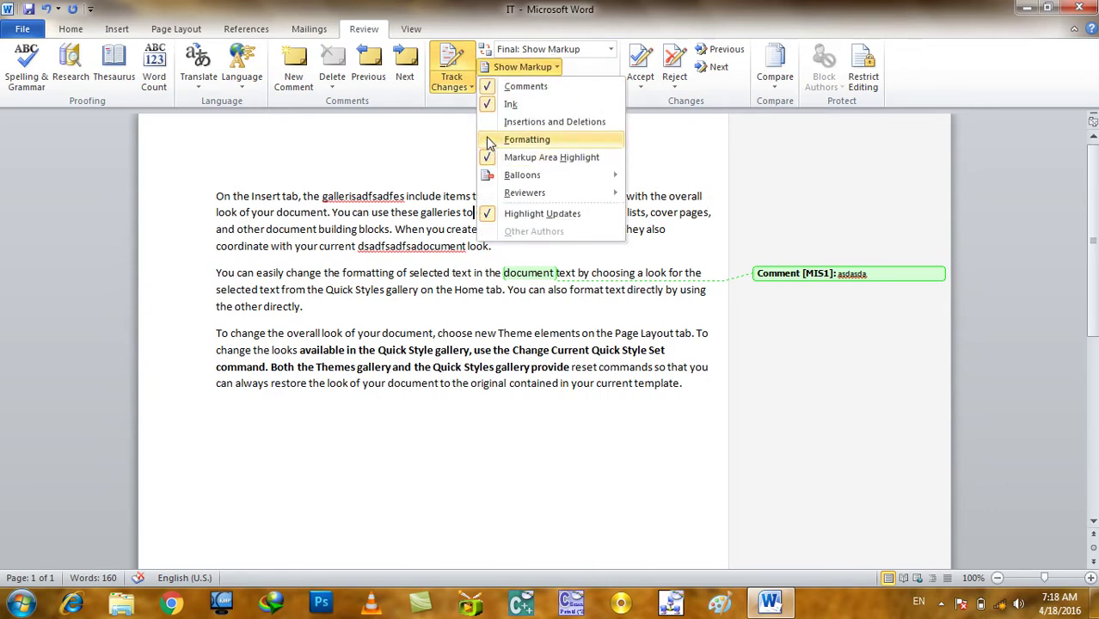
left_click(521, 139)
left_click(522, 67)
left_click(516, 121)
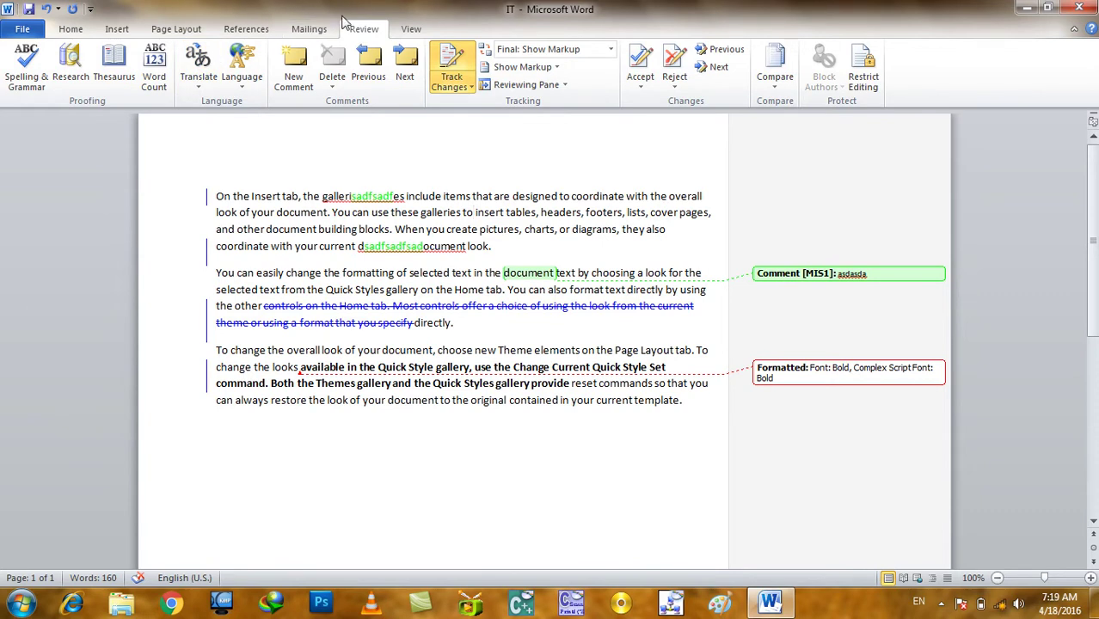
left_click(522, 82)
left_click(522, 68)
- Browse the Reviewing Pane entries for the two insertions, the comment, the deletion and the formatting change
left_click(522, 69)
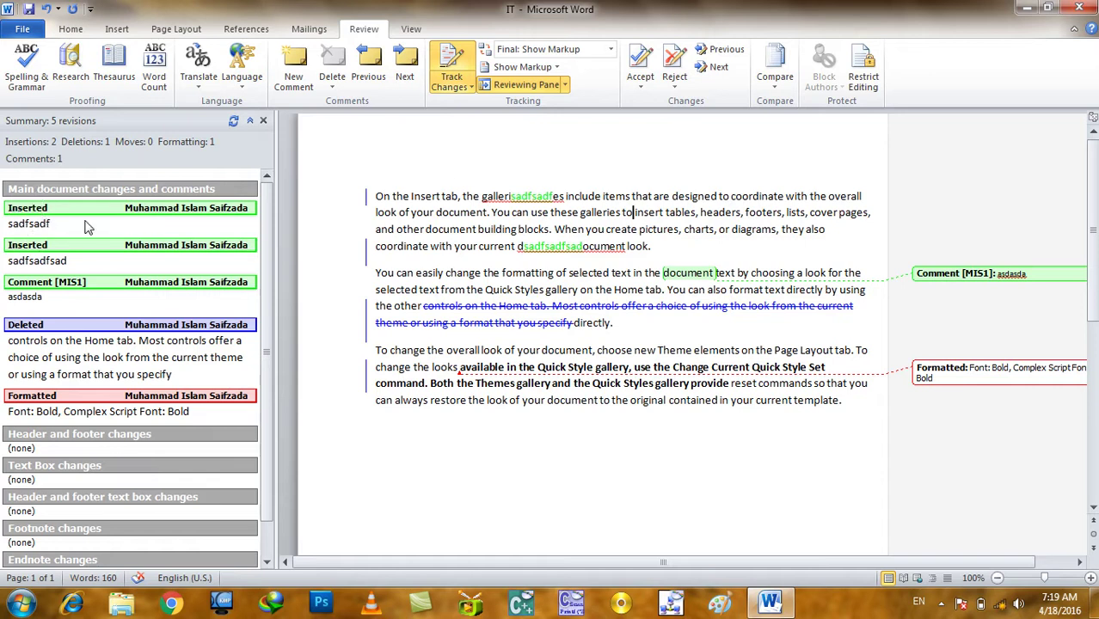
double_click(16, 226)
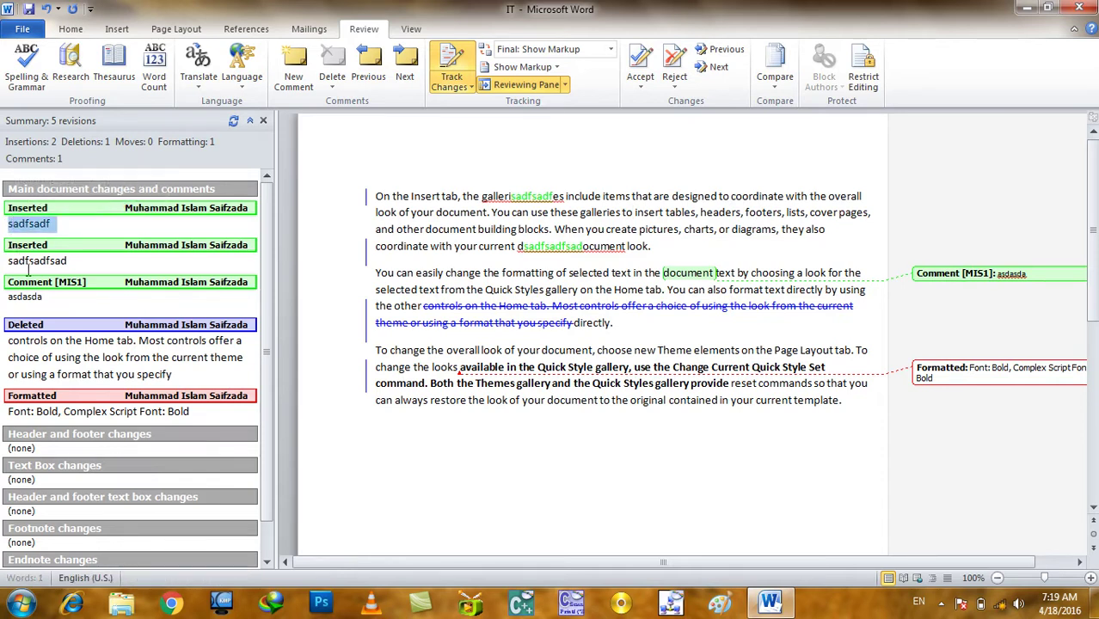
double_click(40, 260)
double_click(20, 297)
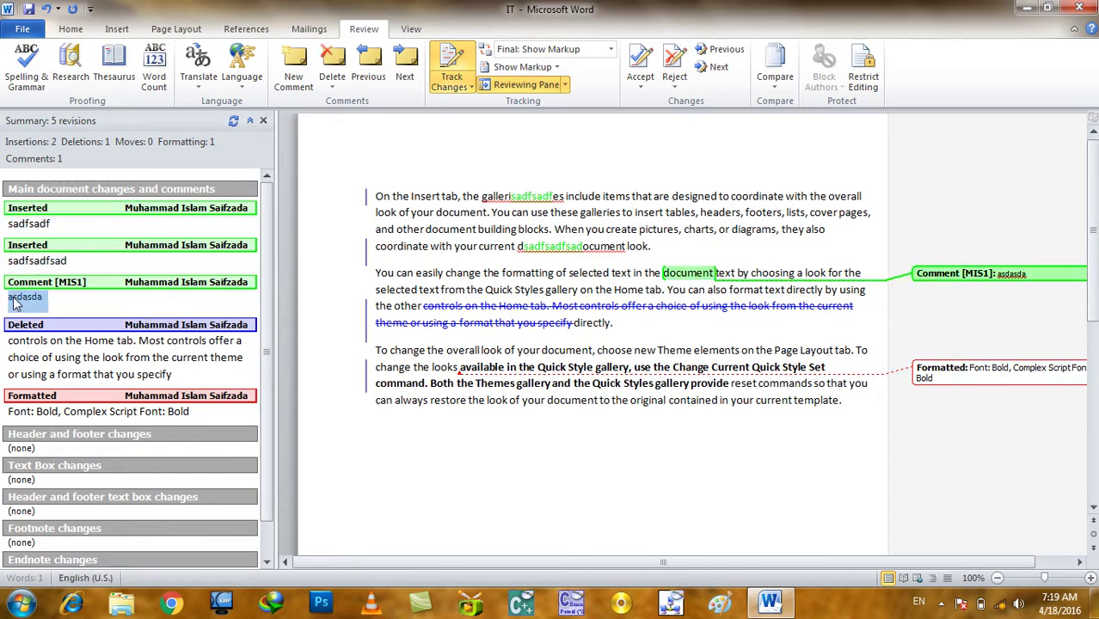
triple_click(36, 360)
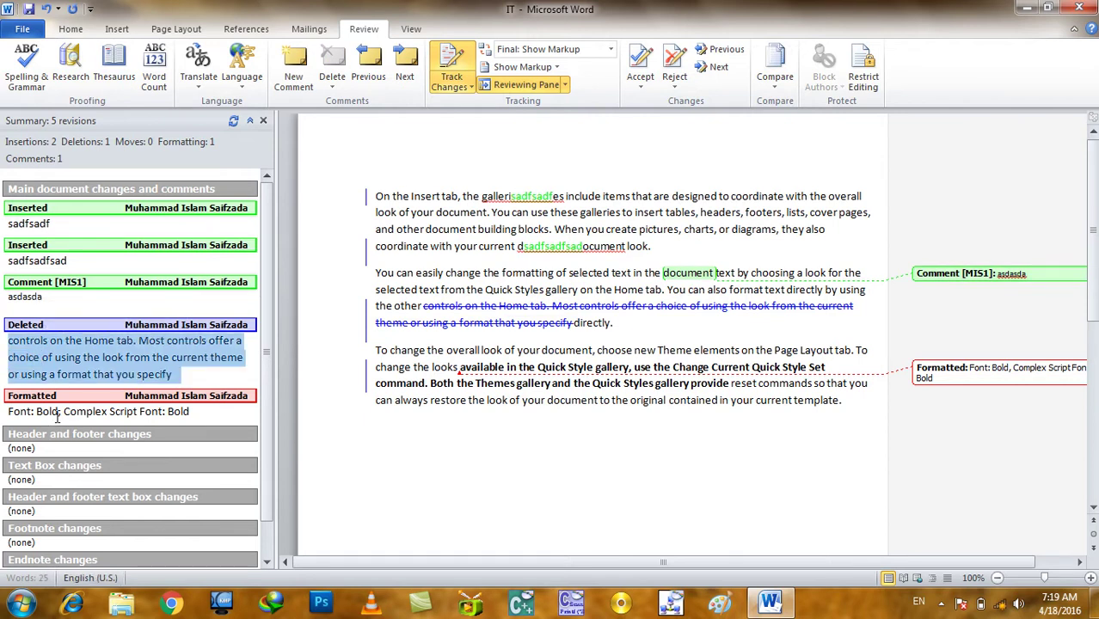
left_click(56, 412)
triple_click(56, 412)
left_click(58, 412)
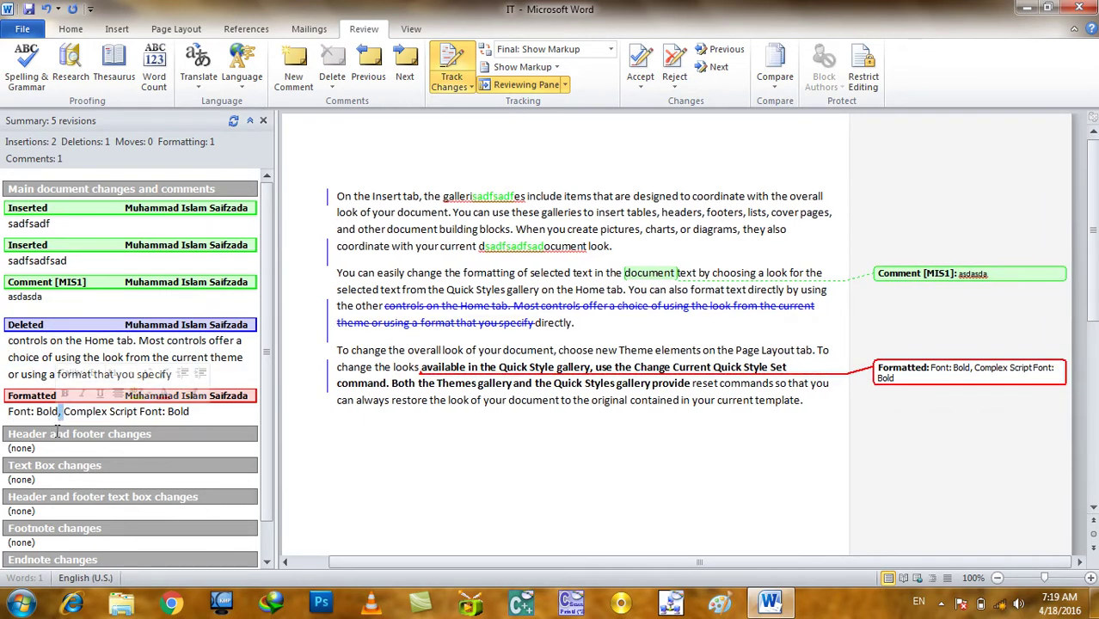
scroll(45, 496, "down", 1)
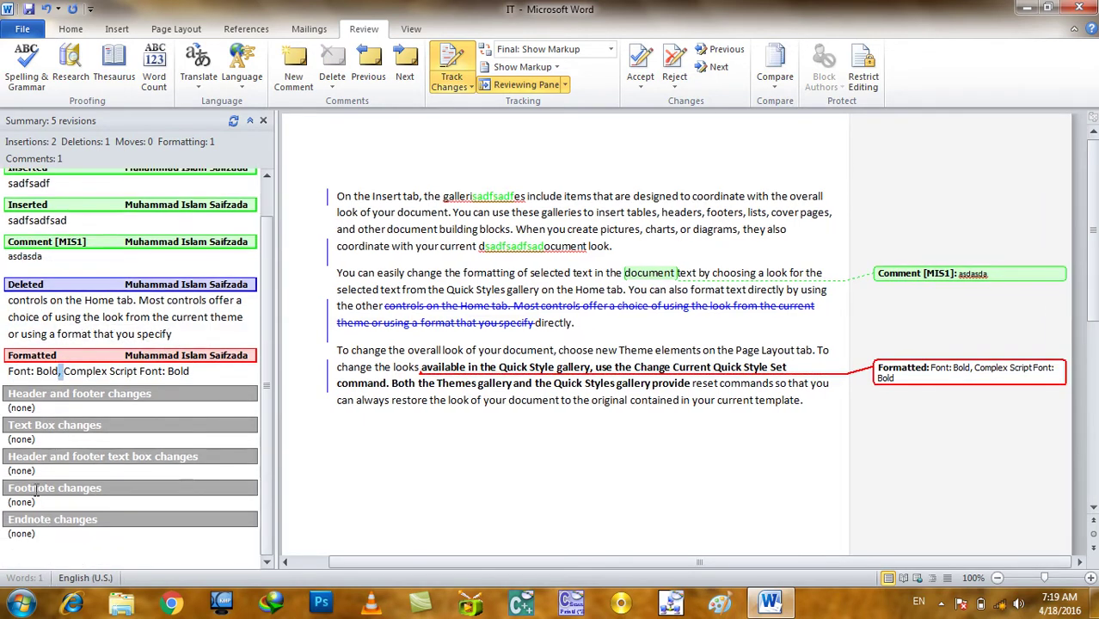
scroll(35, 480, "up", 1)
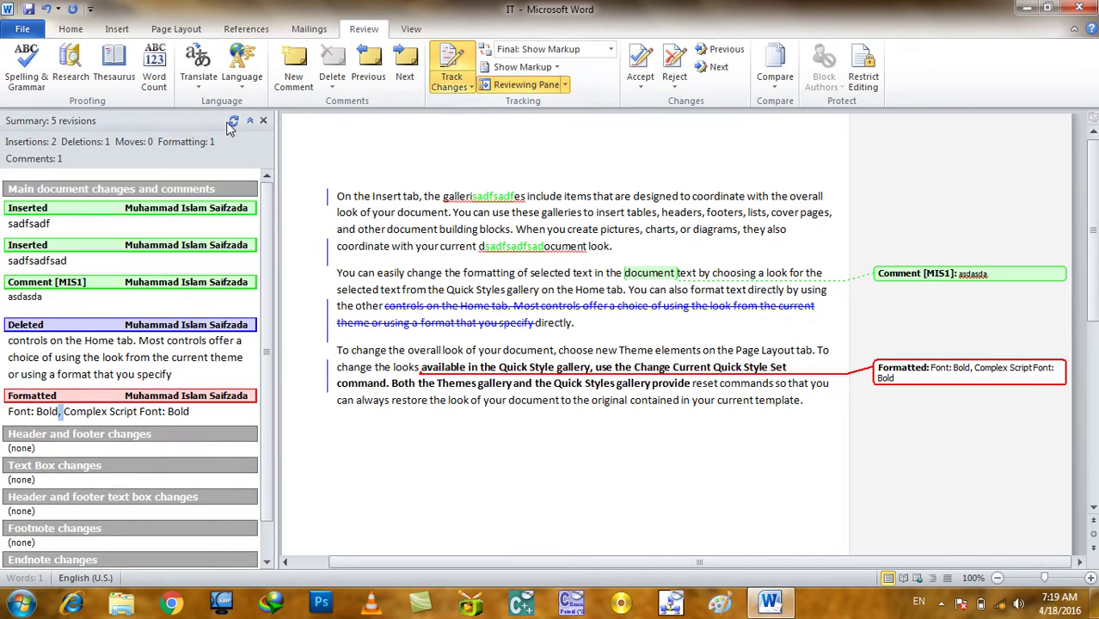
- Switch the Reviewing Pane to Vertical, then Horizontal, and close it
left_click(263, 120)
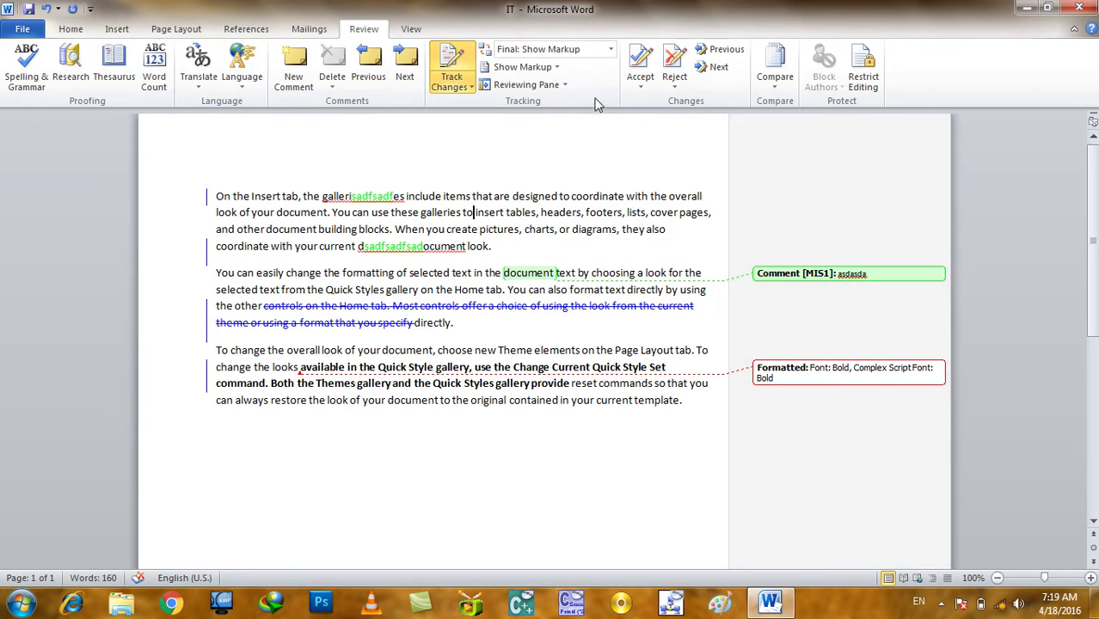
left_click(566, 86)
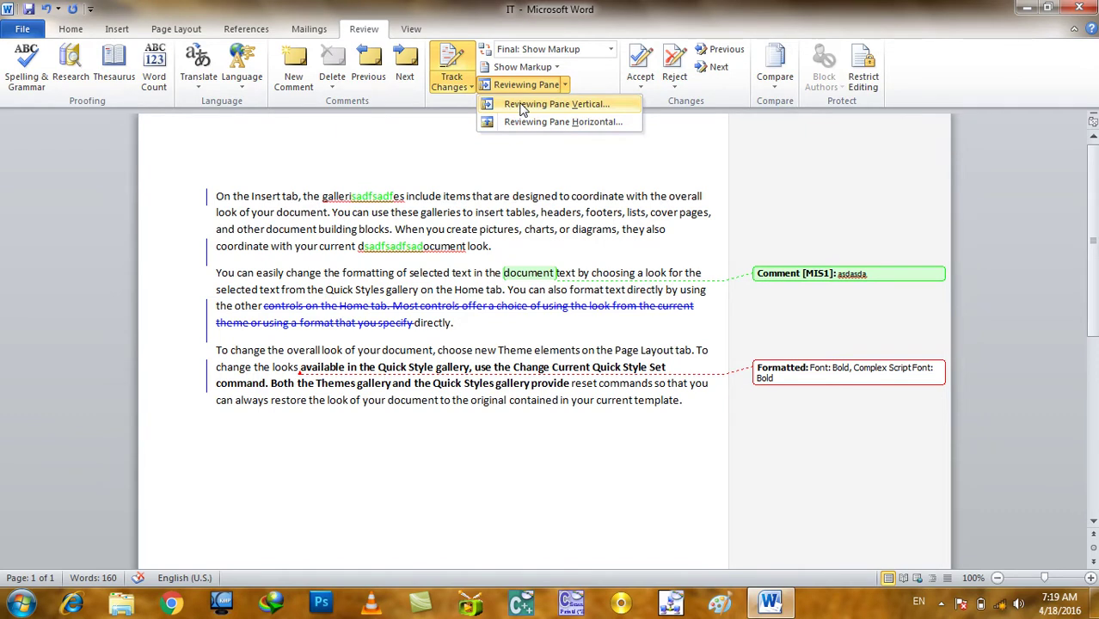
left_click(521, 107)
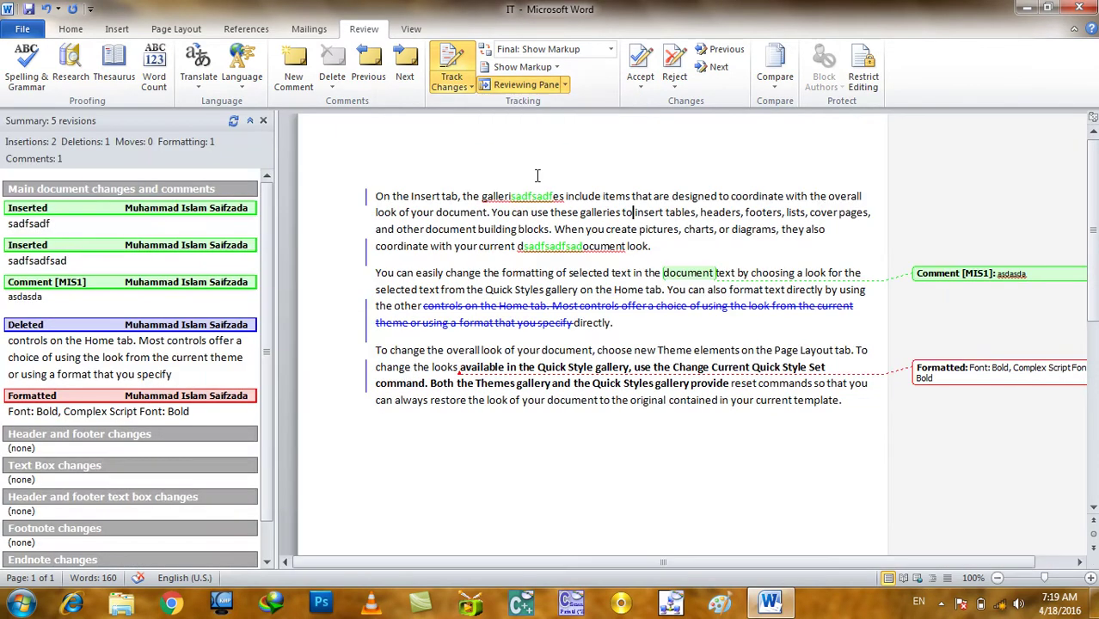
left_click(566, 86)
left_click(564, 127)
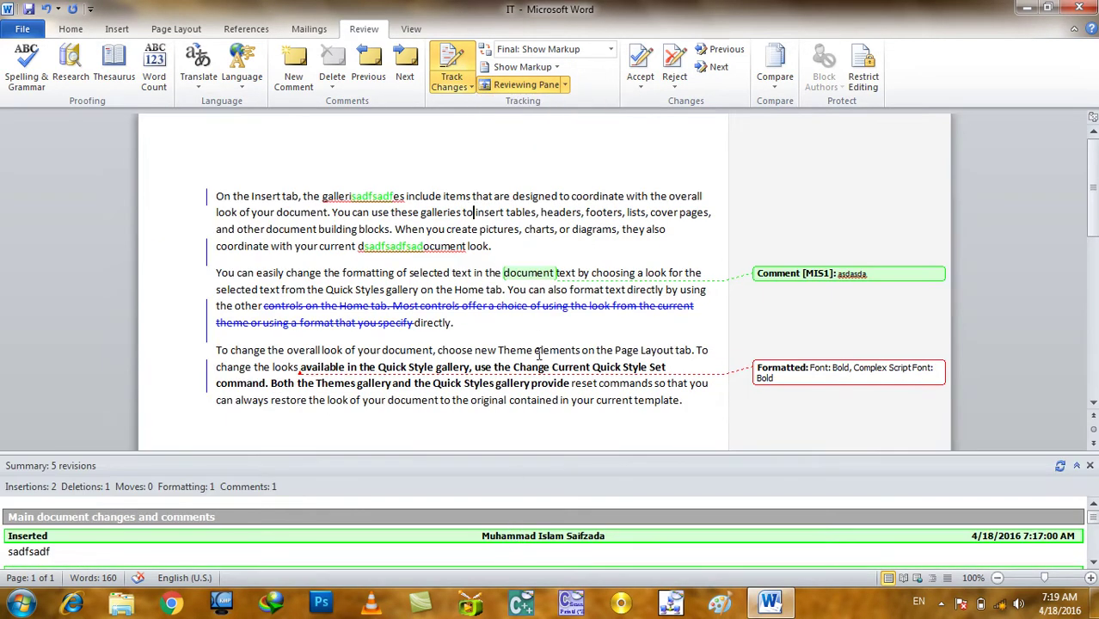
left_click(503, 85)
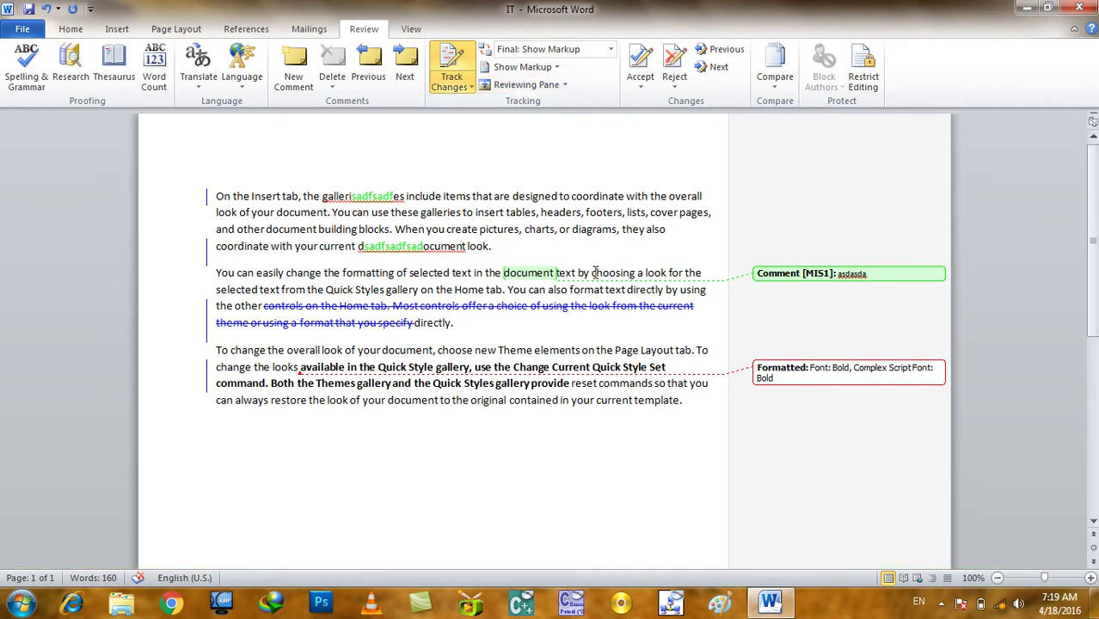
- Look over the Accept and Reject options and select the changed word 'gallerisadfsadfes'
left_click(641, 86)
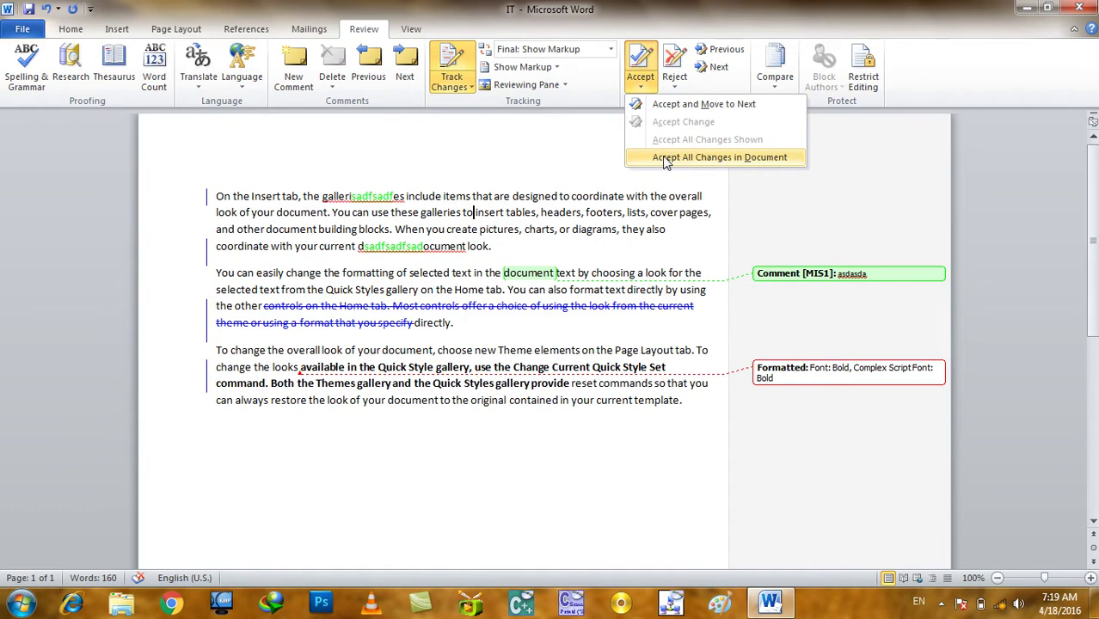
left_click(674, 81)
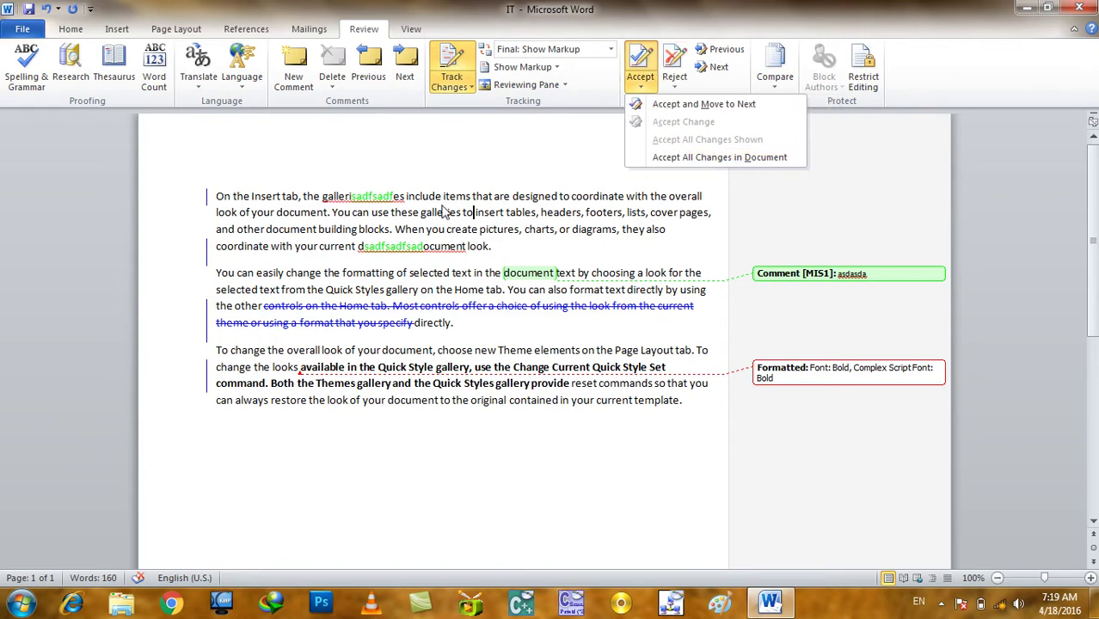
left_click(641, 82)
double_click(388, 197)
- Accept that change with Accept and Move to Next, undo it, then view the Reject options
left_click(640, 82)
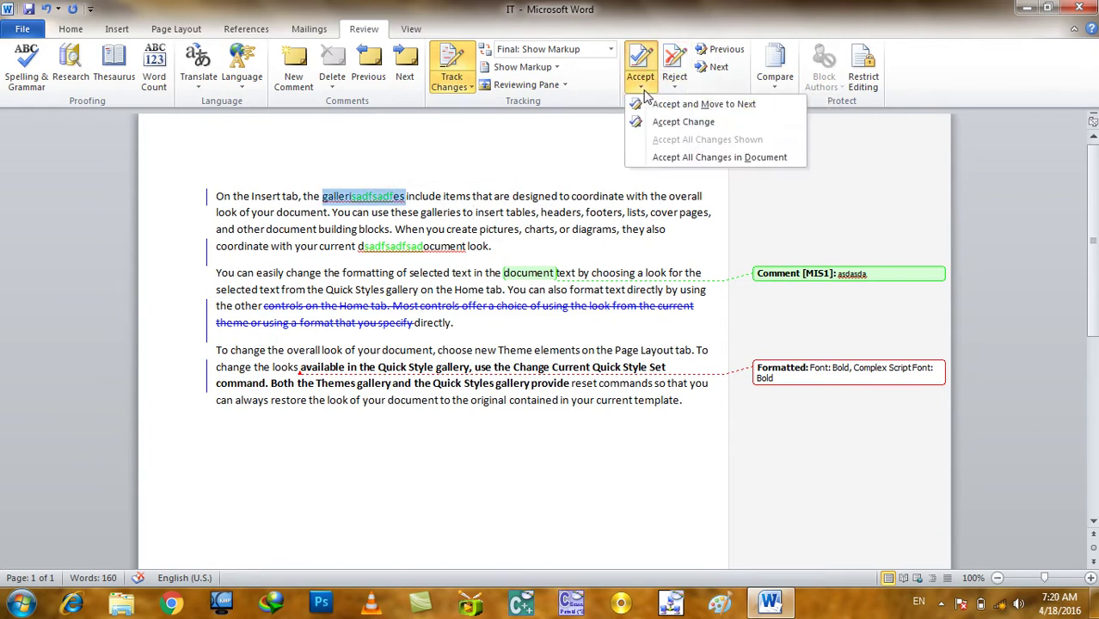
left_click(679, 104)
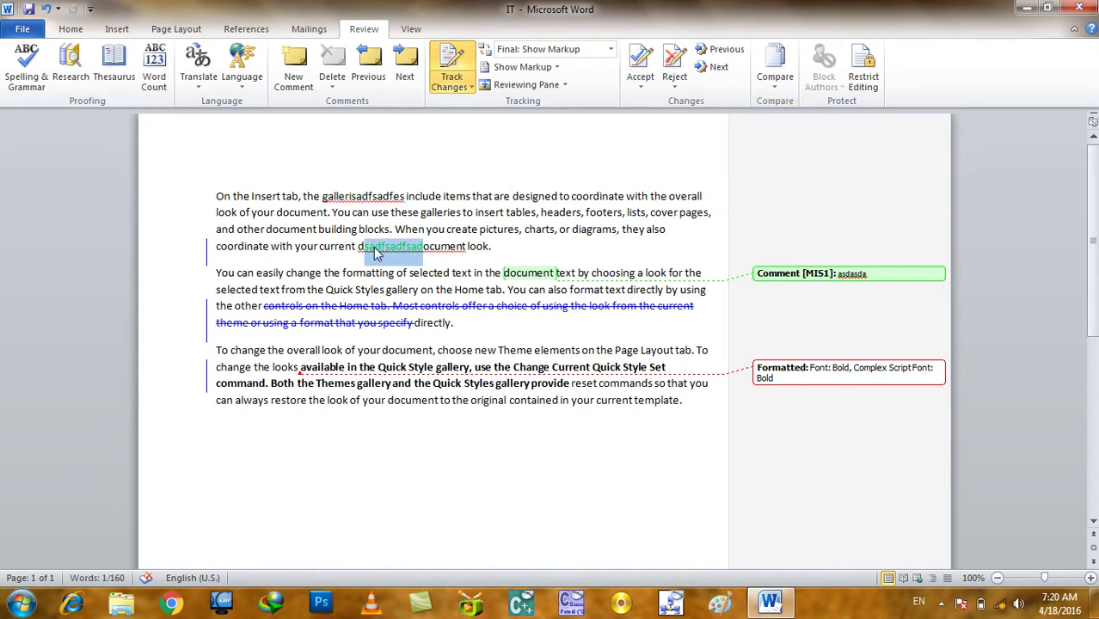
key("ctrl+z")
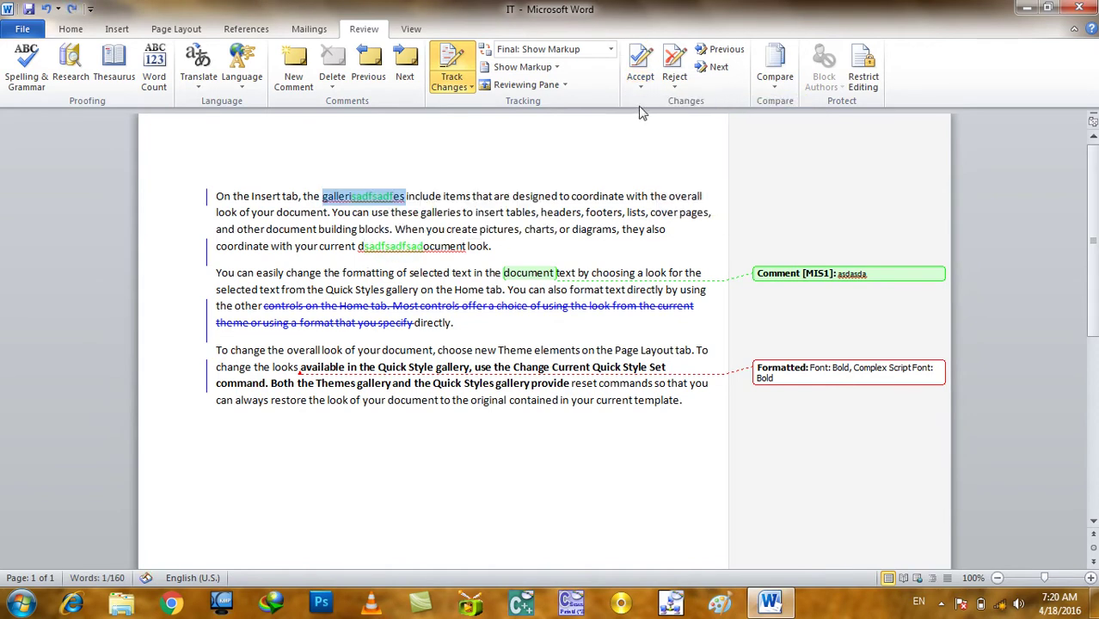
left_click(638, 86)
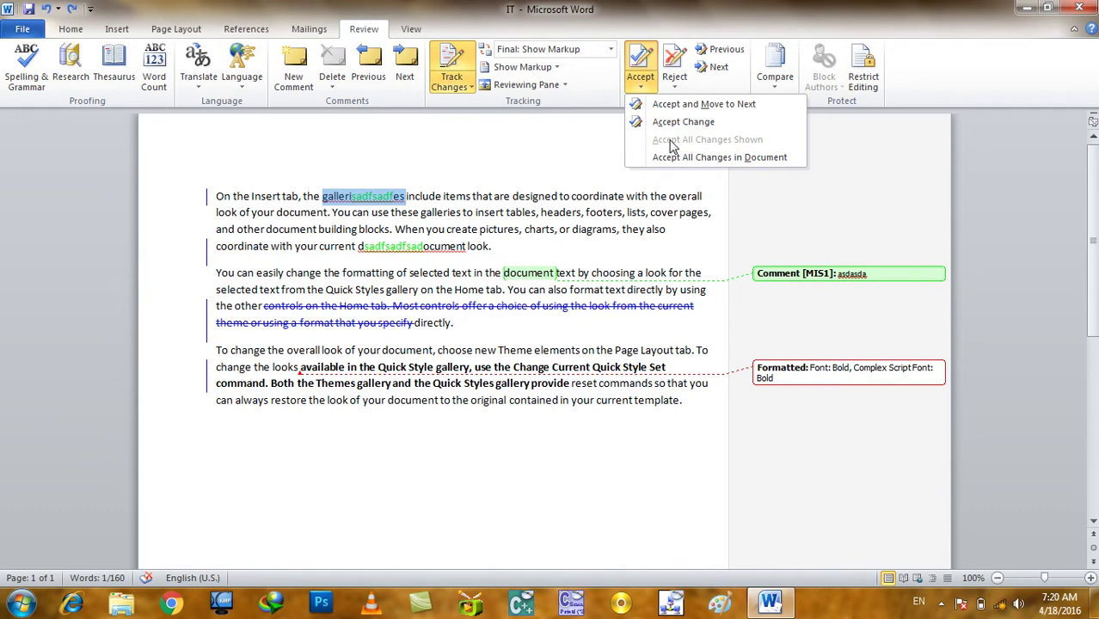
left_click(674, 89)
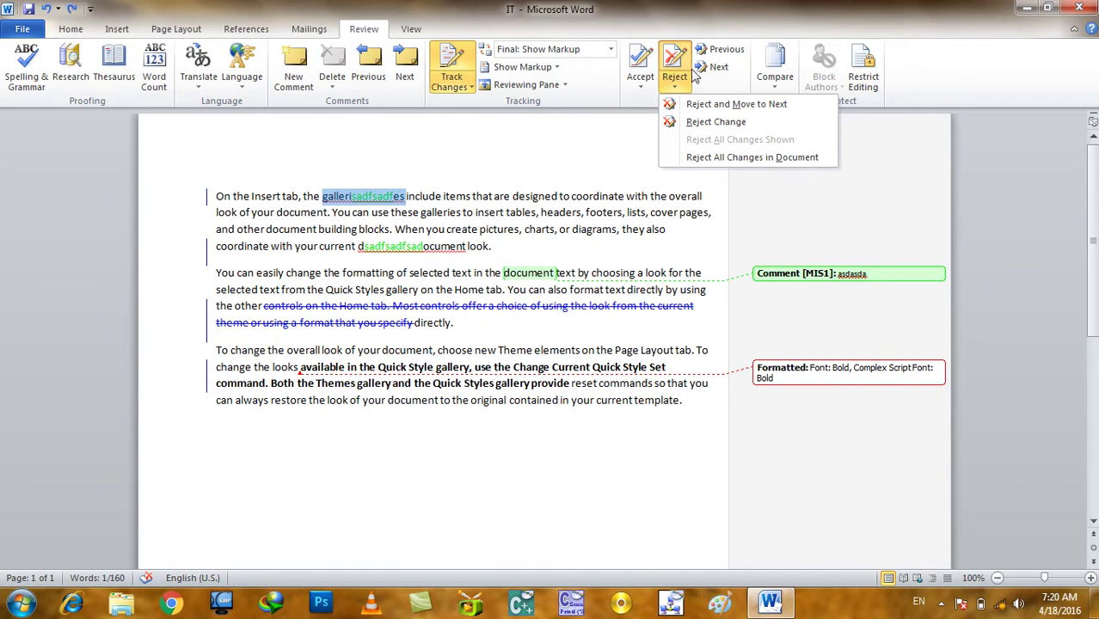
- Step forward and back through the tracked changes with Next and Previous
left_click(721, 69)
left_click(721, 69)
left_click(720, 69)
left_click(721, 69)
left_click(721, 69)
left_click(722, 50)
left_click(722, 50)
left_click(723, 49)
left_click(719, 67)
left_click(720, 69)
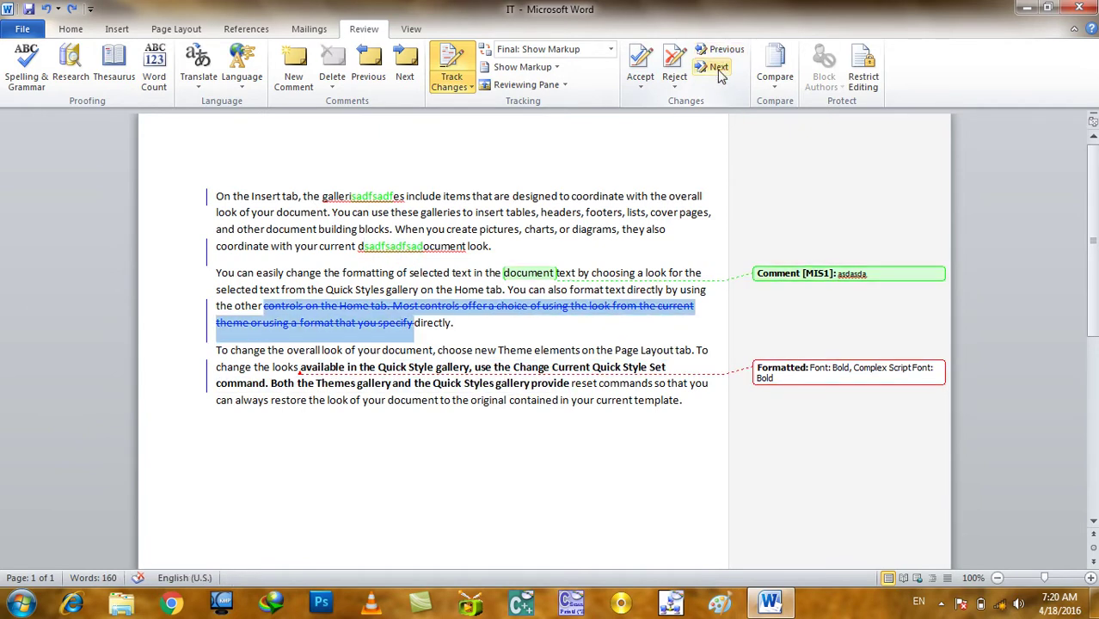
- Choose Reject All Changes in Document to discard every tracked edit
left_click(676, 89)
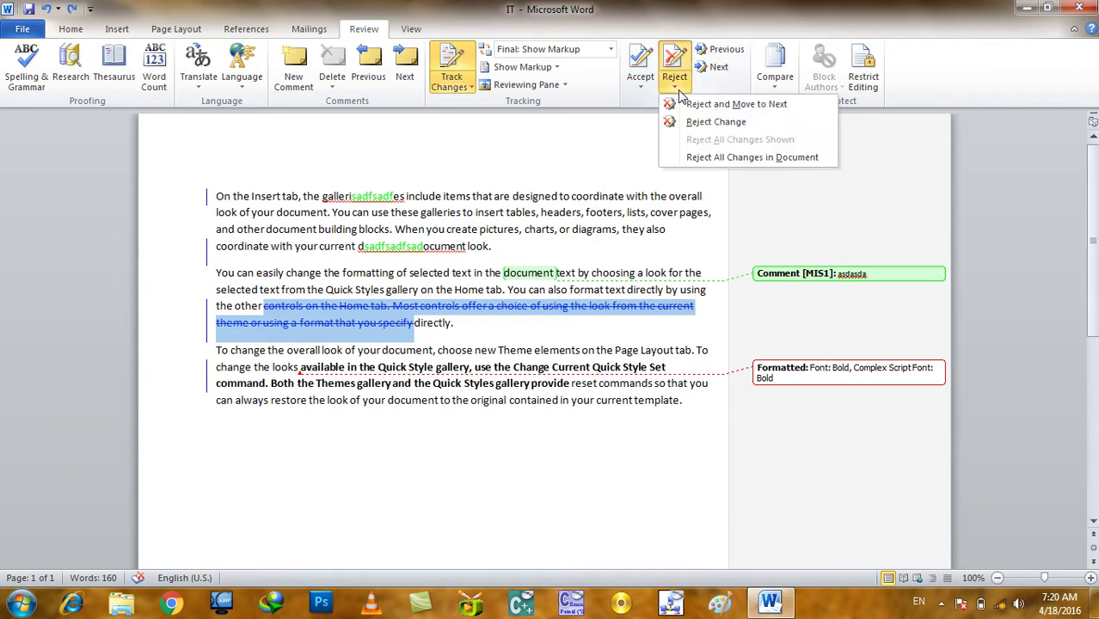
left_click(701, 162)
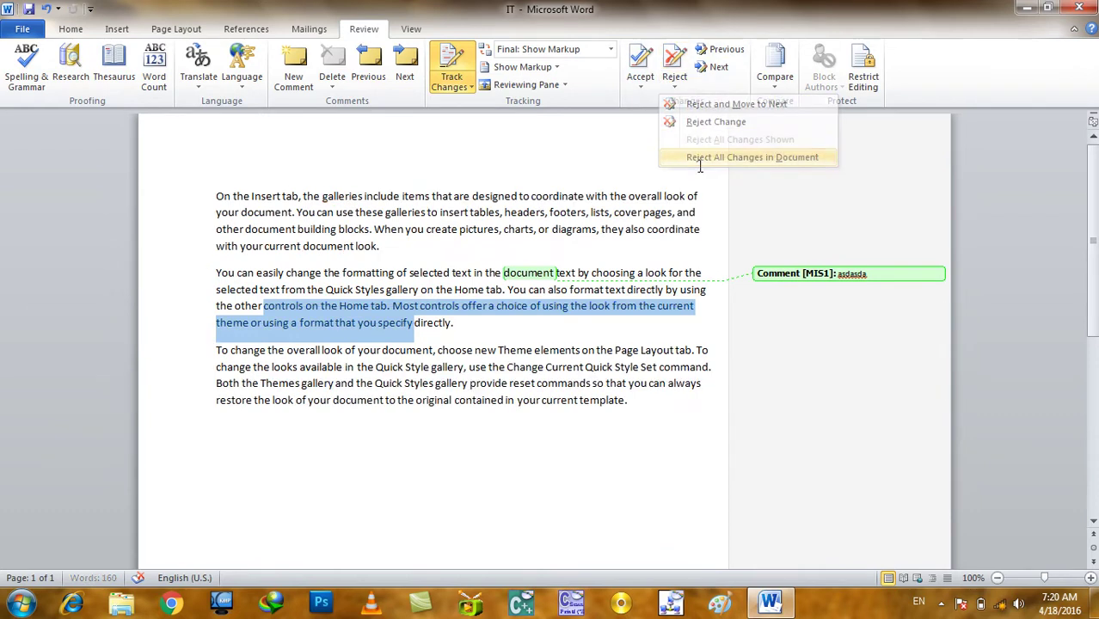
left_click(607, 350)
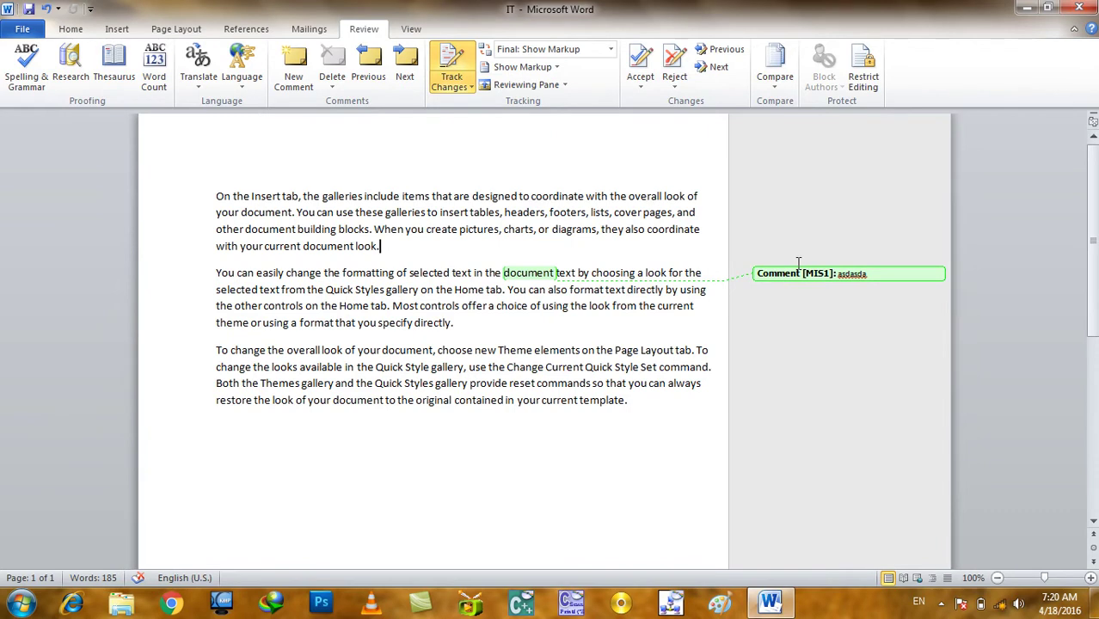
- Delete the 'asdasda' comment from its balloon's right-click menu
right_click(796, 273)
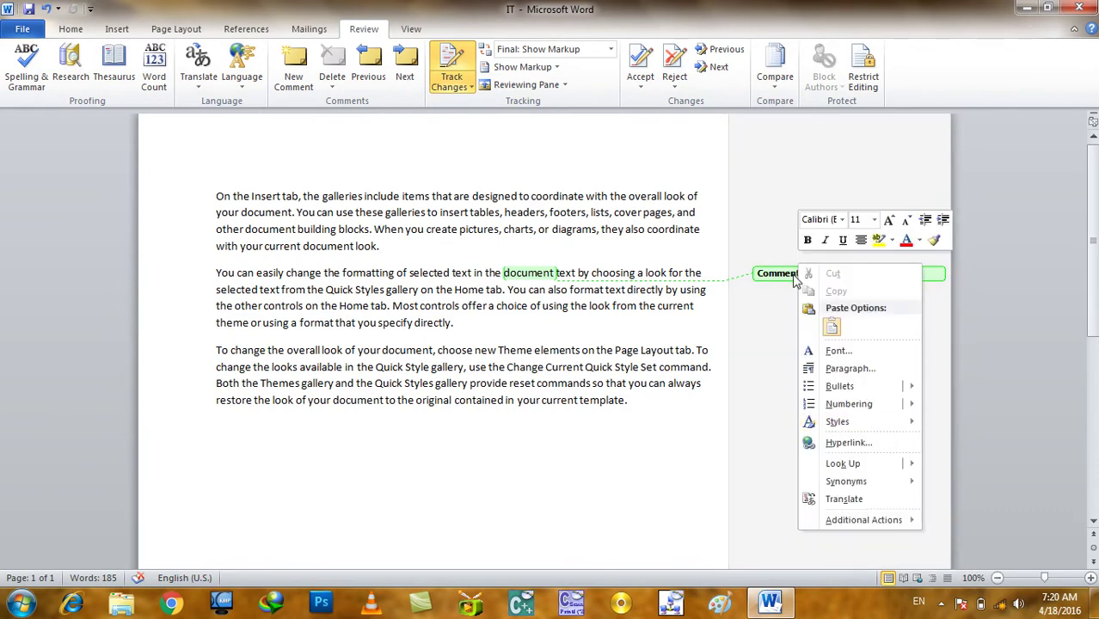
left_click(826, 274)
right_click(863, 275)
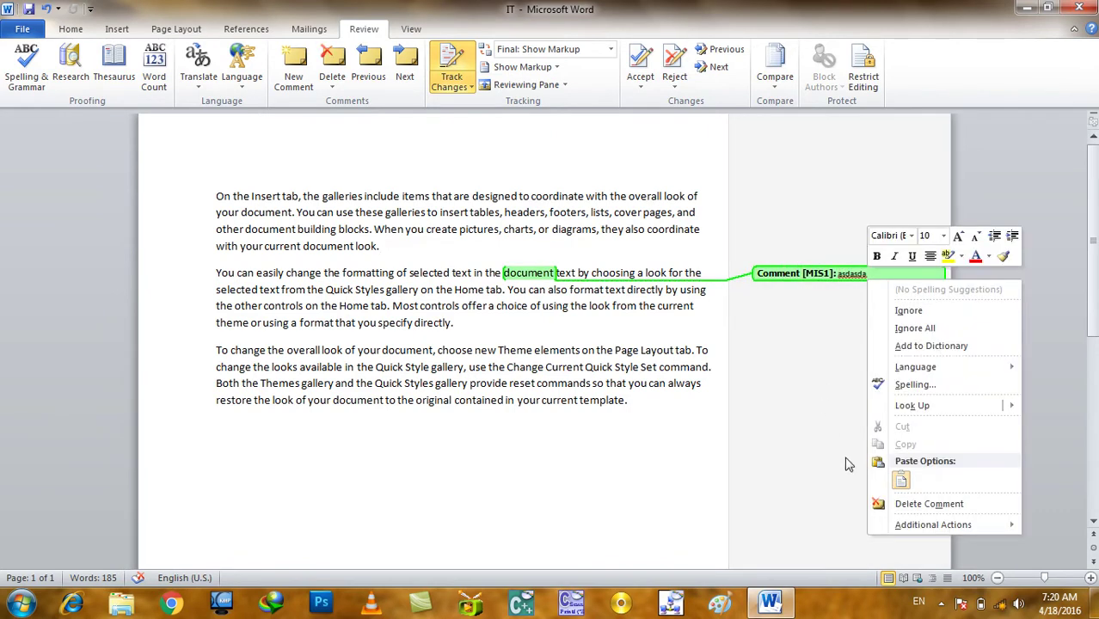
left_click(898, 505)
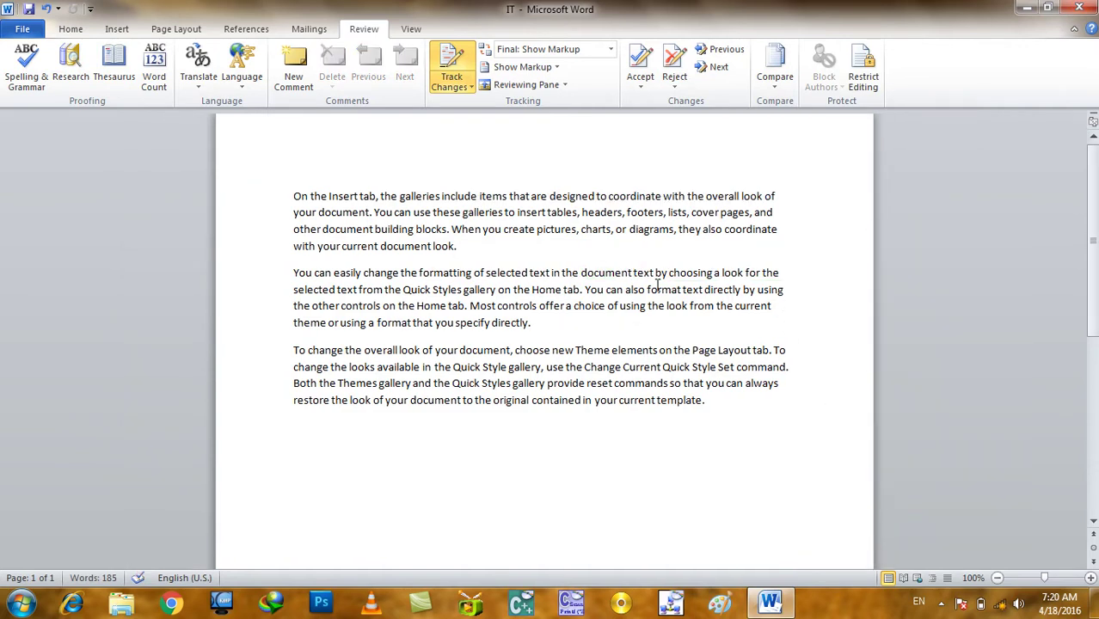
left_click(768, 95)
left_click(705, 351)
- Close IT without saving and create a new document with one =rand(1) sample paragraph
key("ctrl+w")
key("n")
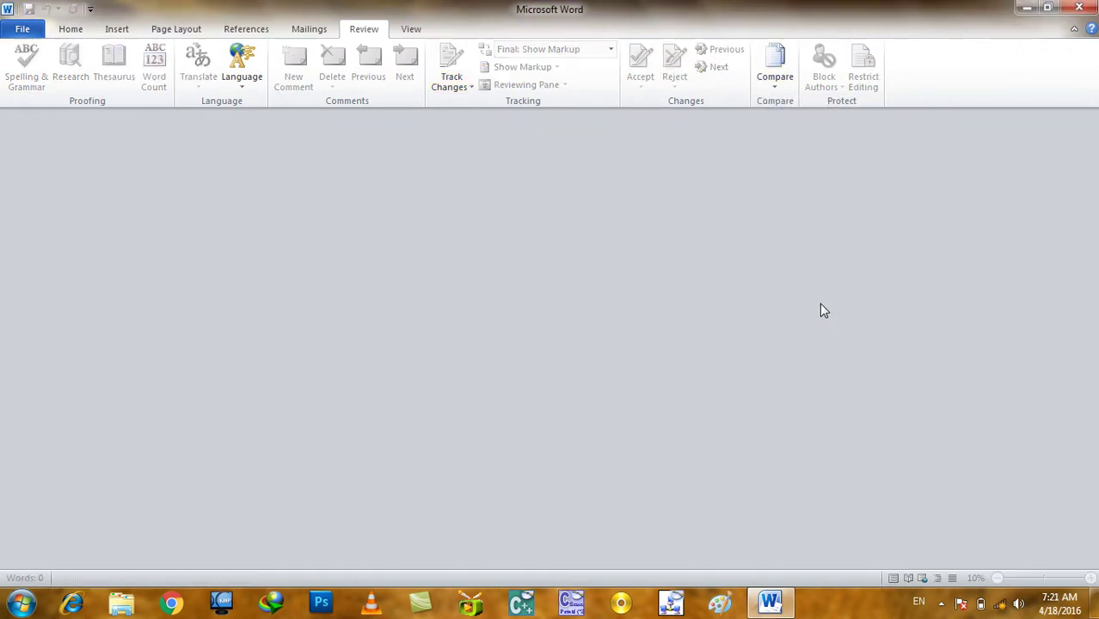
key("ctrl+n")
type("=rand(1)")
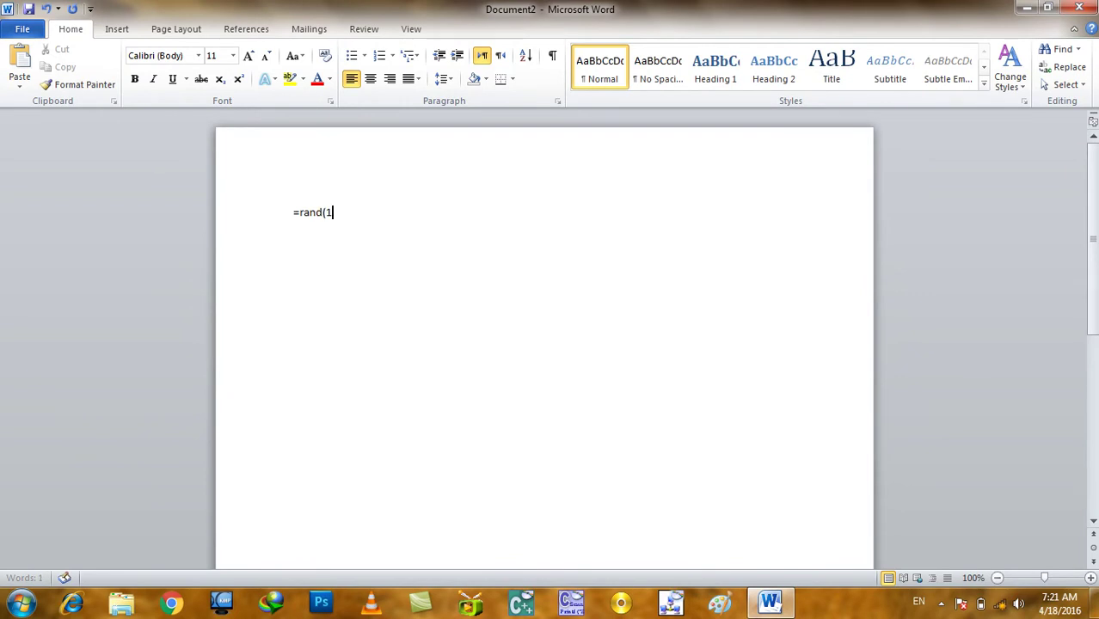
key("Return")
key("BackSpace")
- Save the new document as Islam1
key("ctrl+s")
type("Isl1")
key("Return")
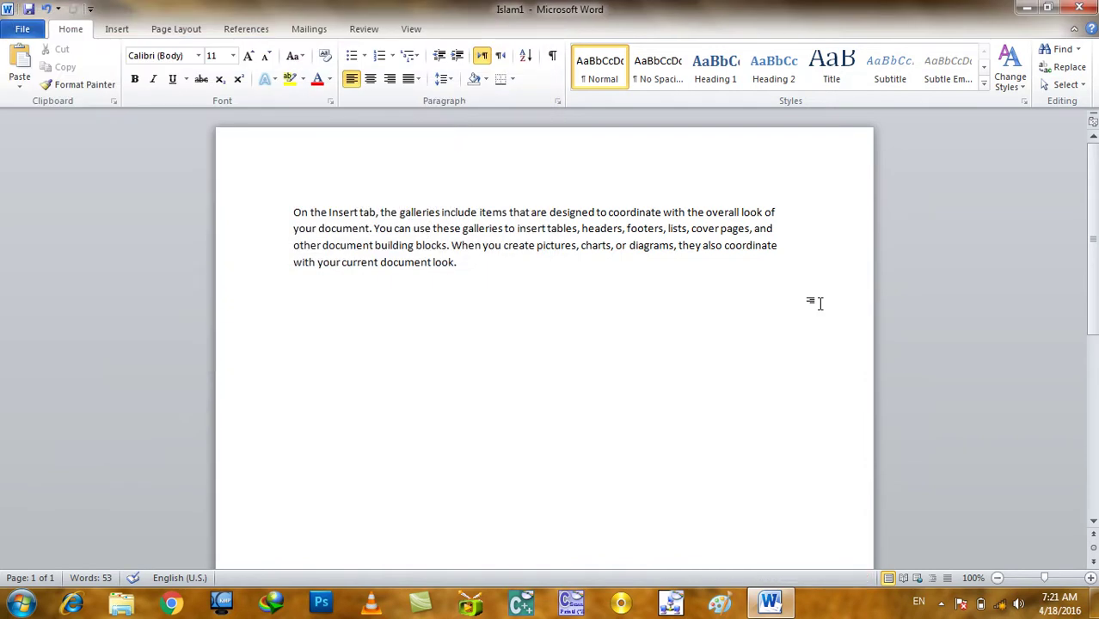
- Add a second sample paragraph with =rand(1) and make it bold
key("Return")
type("=rand(")
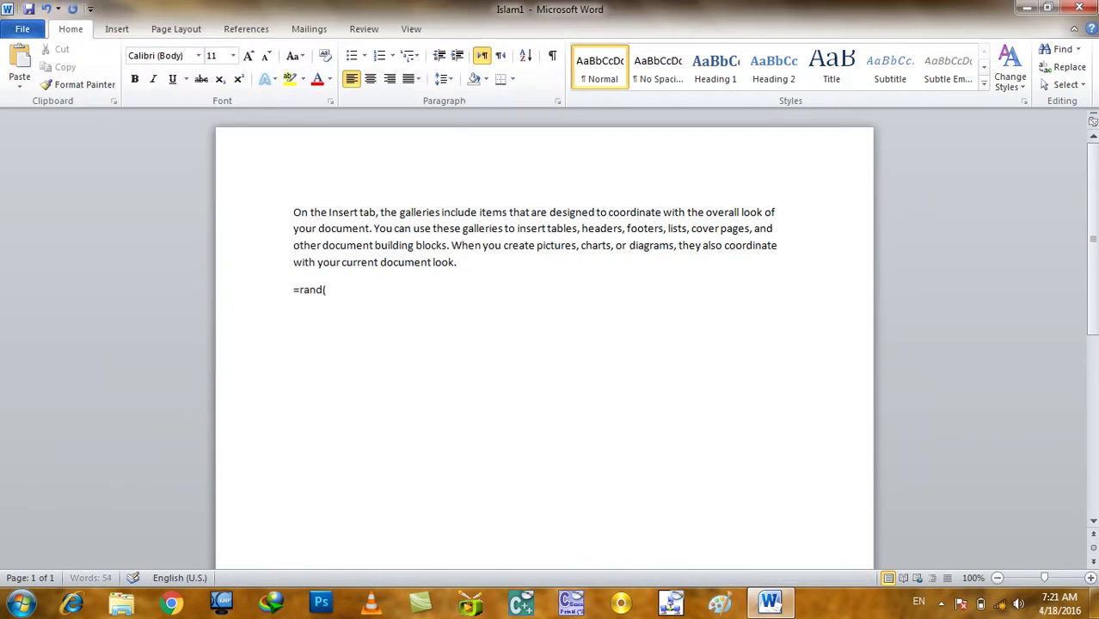
type("1)")
key("Return")
key("shift+Up")
key("shift+Up")
key("shift+Up")
key("shift+Up")
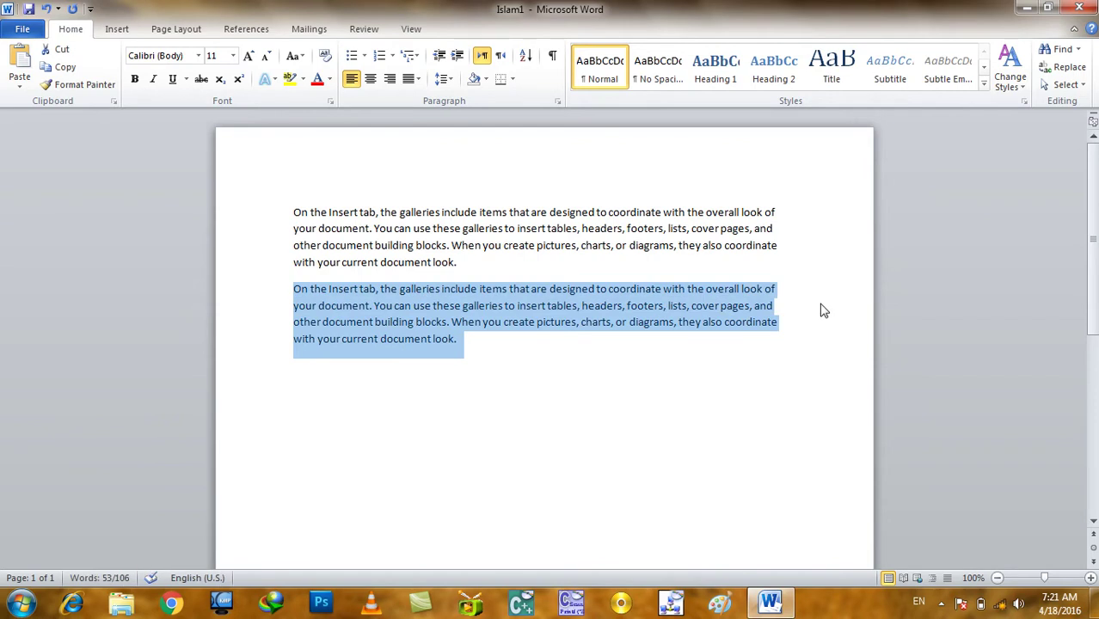
key("ctrl+b")
- Underline the bold second paragraph, save a one-paragraph Islam1, then restore the formatted paragraph
key("ctrl+u")
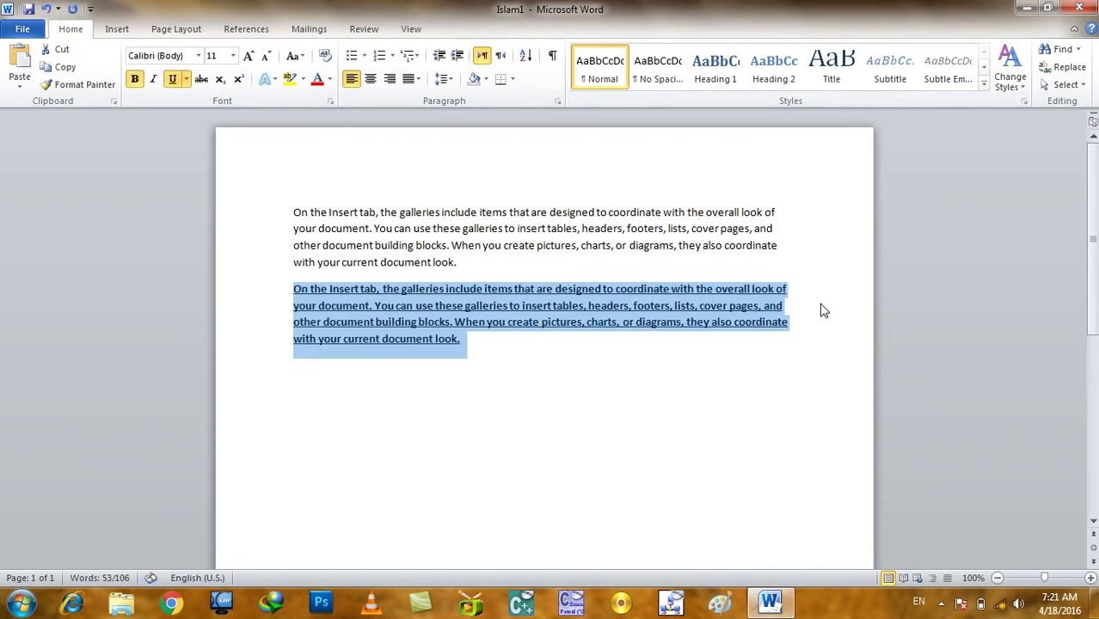
type("Islam")
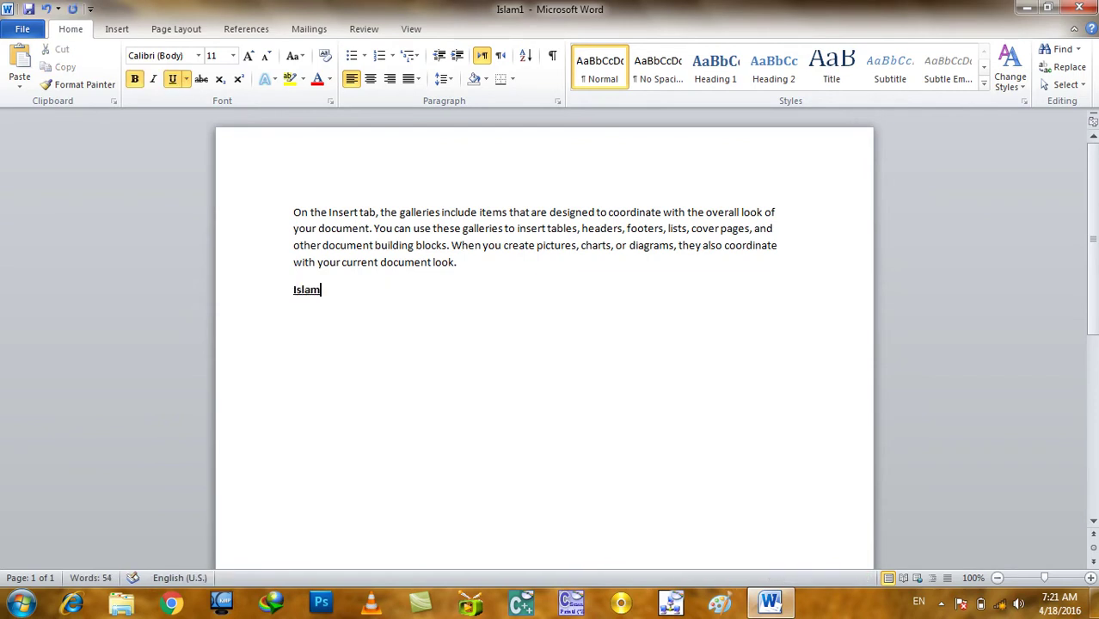
key("ctrl+z")
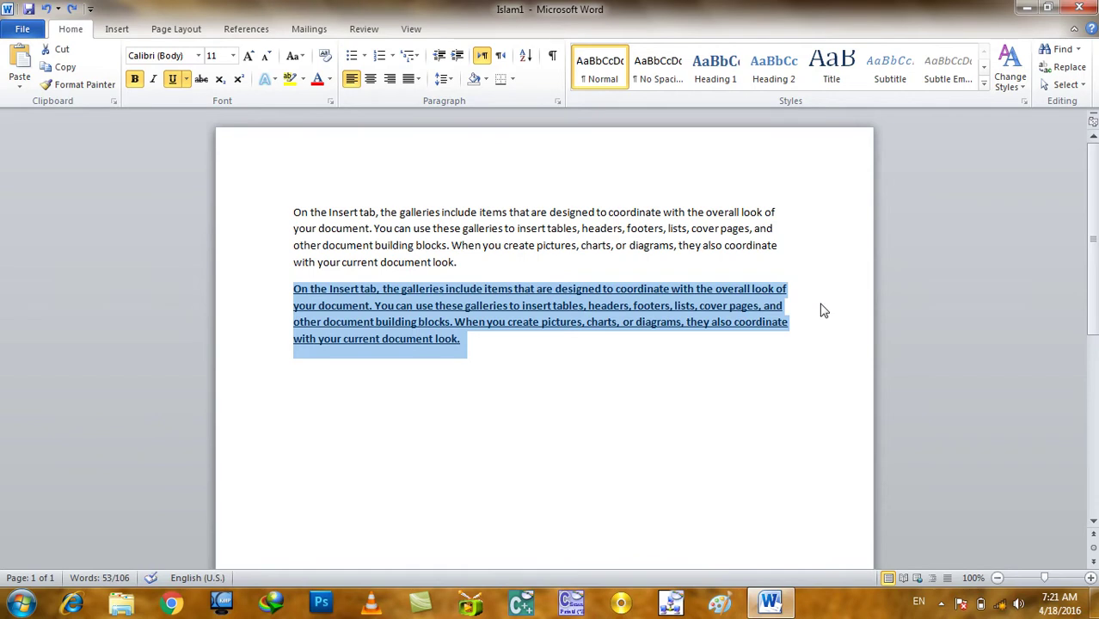
key("Delete")
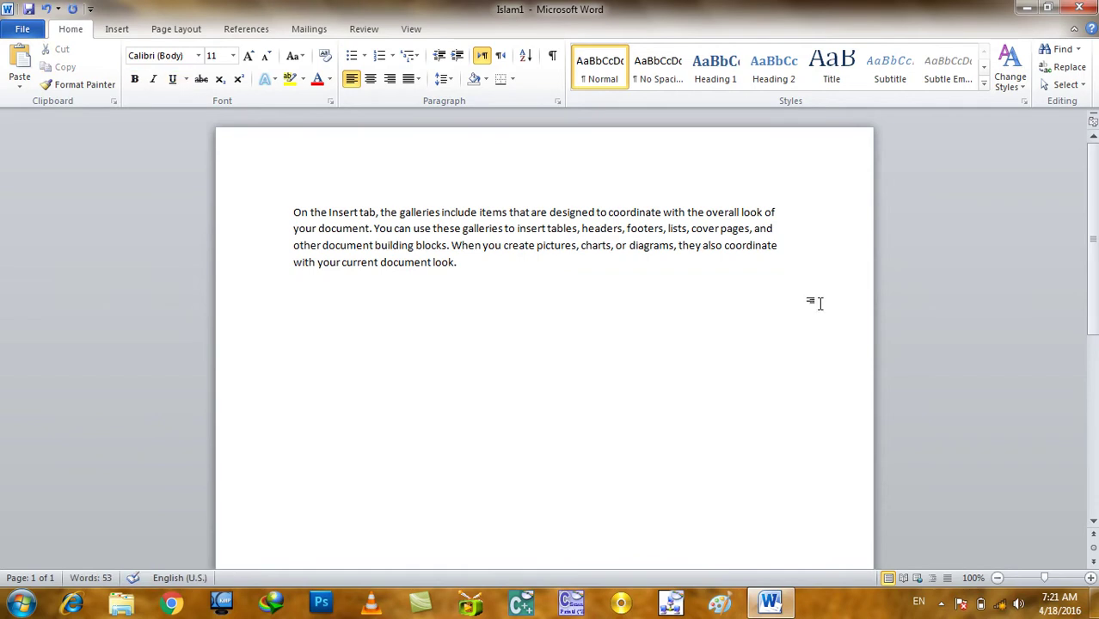
key("BackSpace")
key("ctrl+s")
key("ctrl+z")
key("ctrl+z")
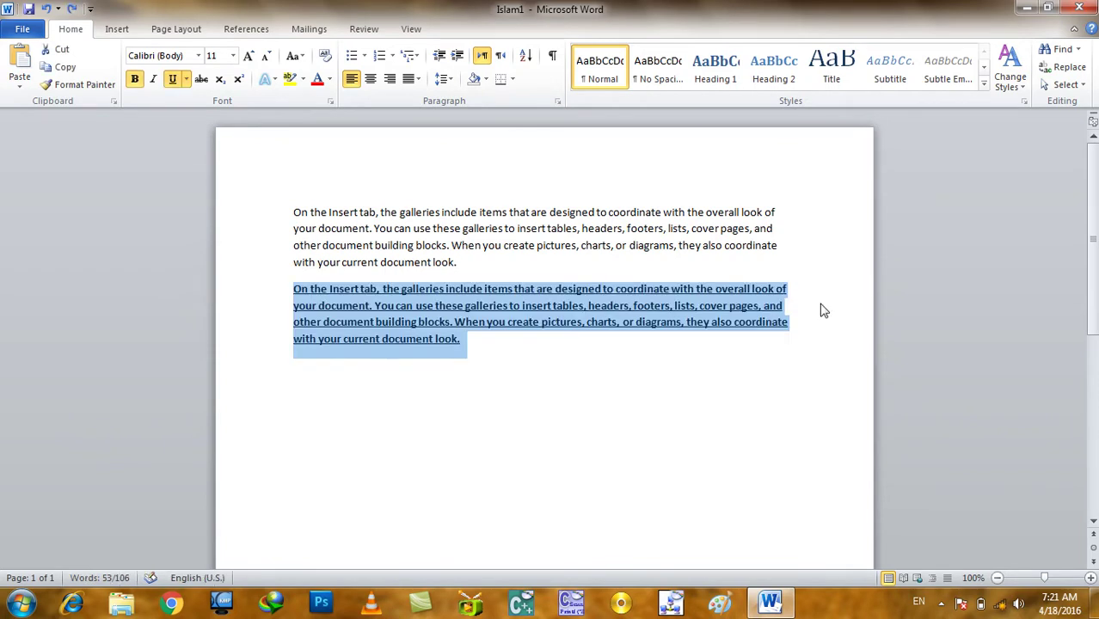
- Save the two-paragraph version as Islam2 with F12 and close it
key("F12")
type("Islam")
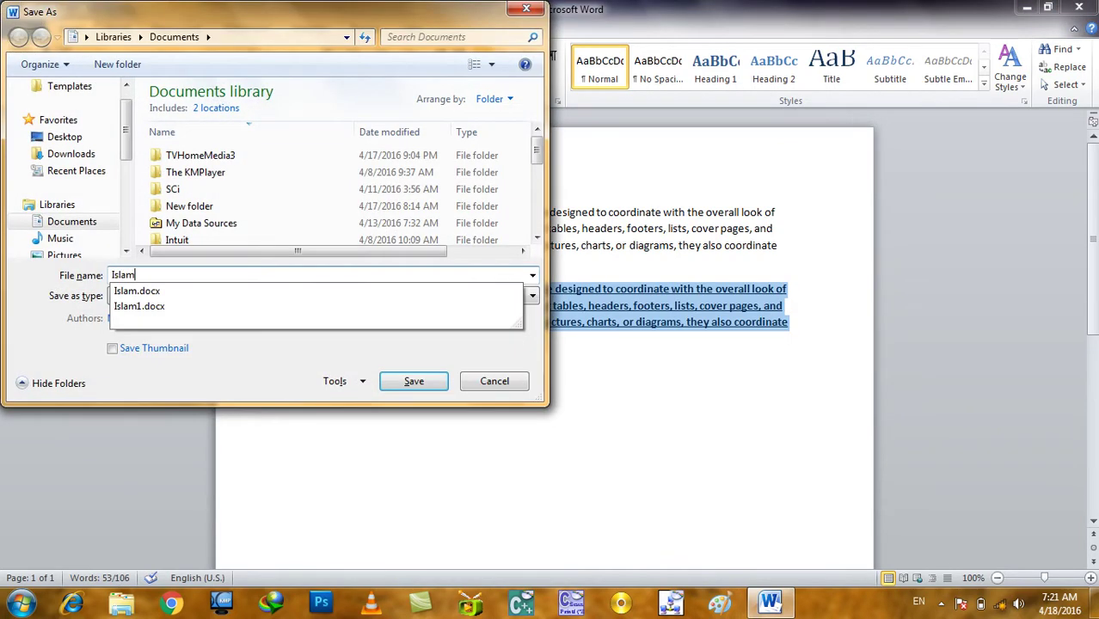
type("2")
key("Return")
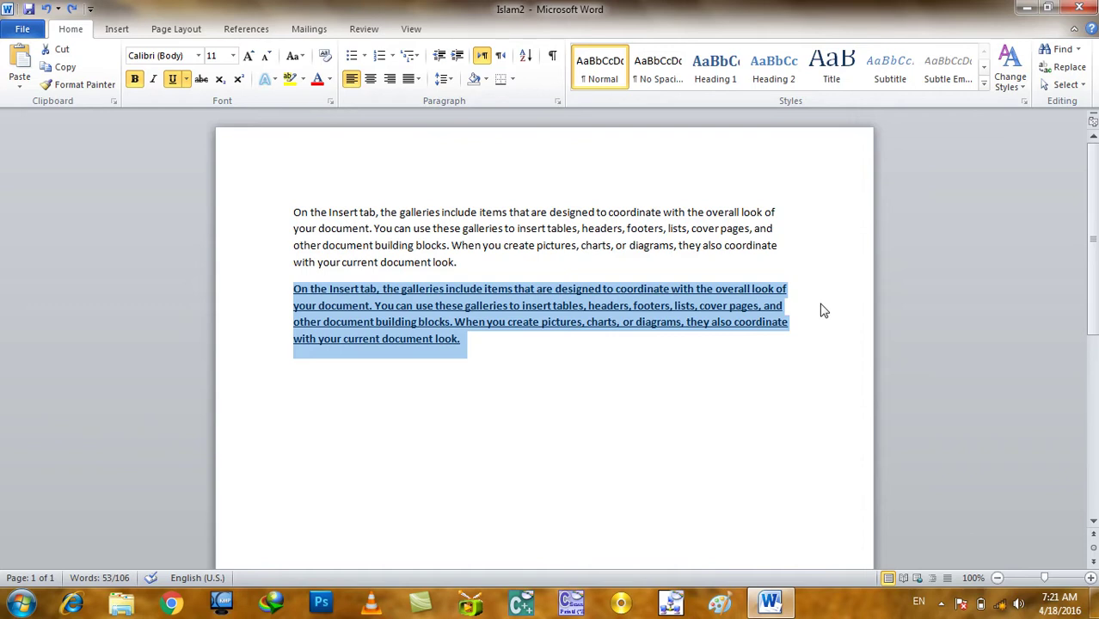
key("ctrl+w")
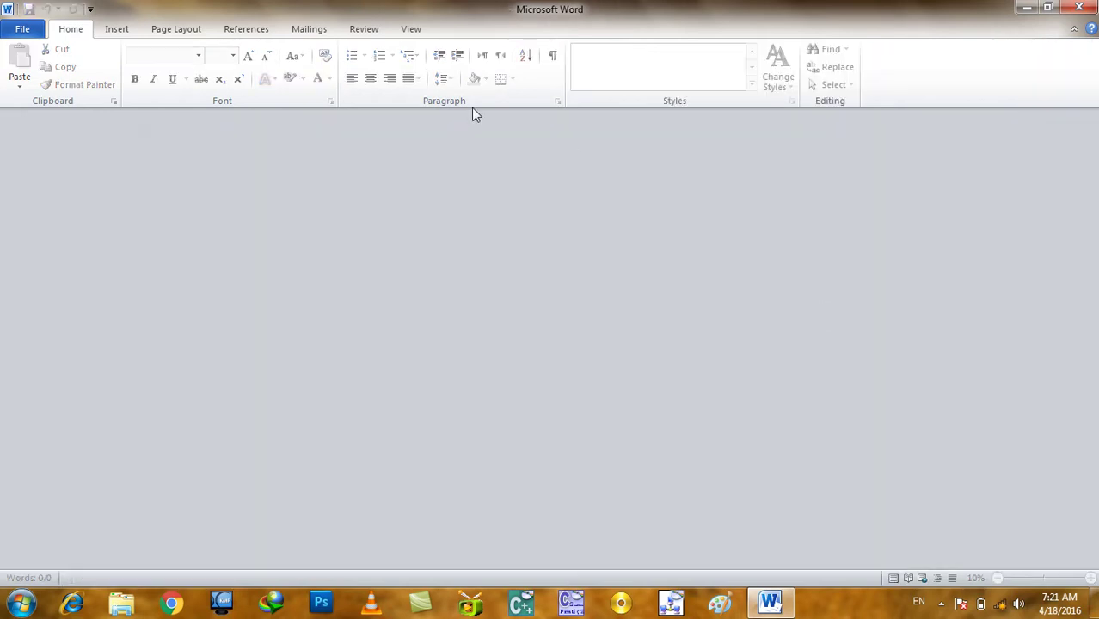
- Reopen Islam1 from Recent and try the Compare Documents dialog before cancelling it
left_click(23, 29)
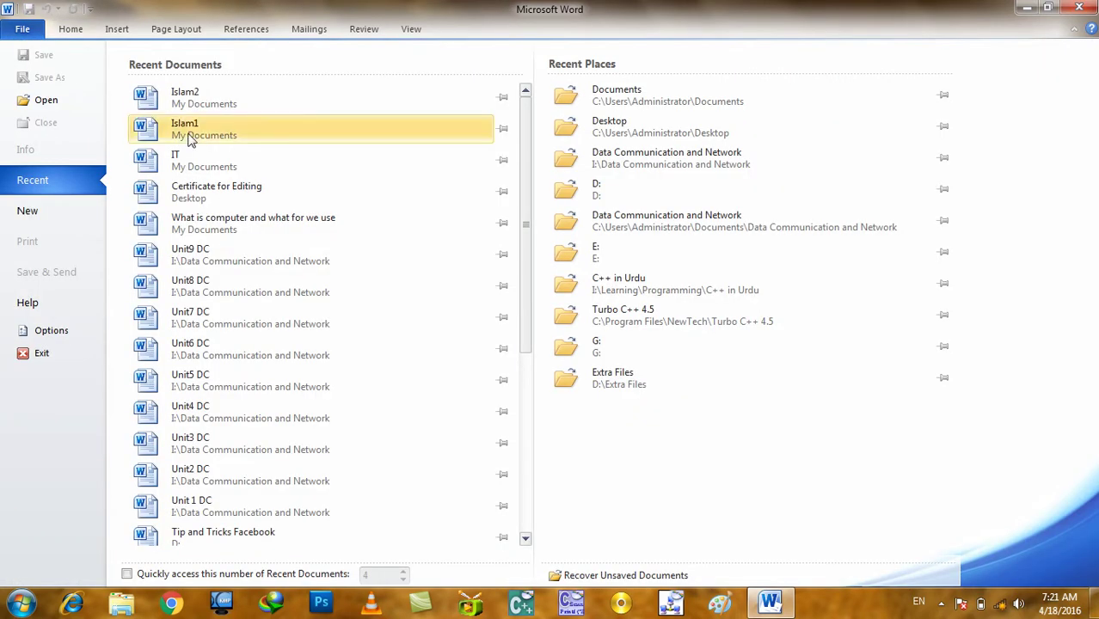
left_click(191, 141)
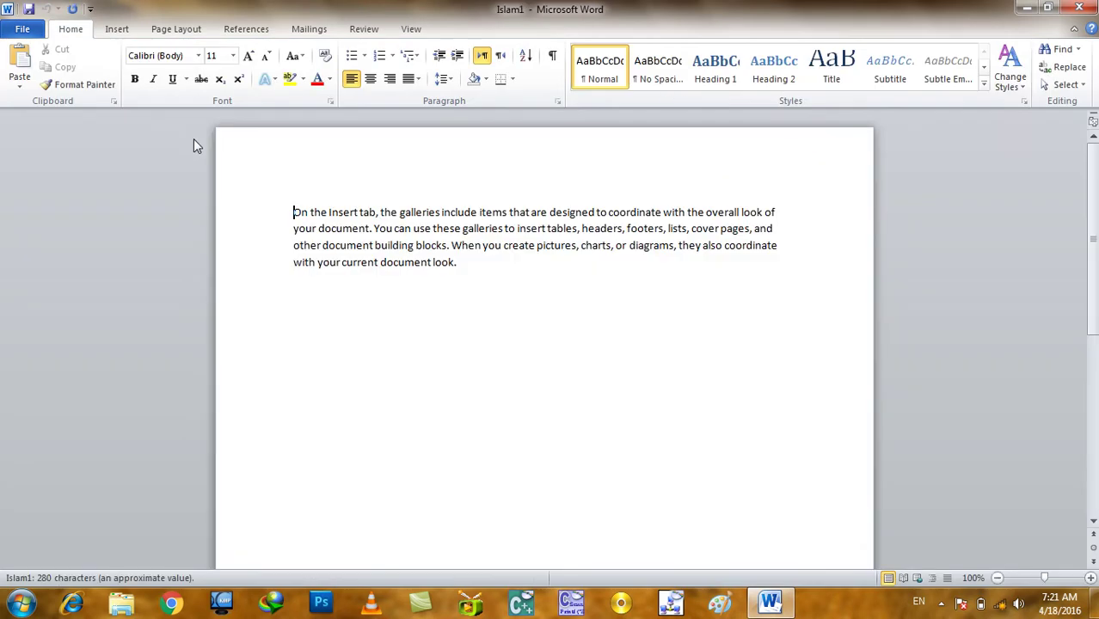
left_click(348, 29)
left_click(779, 84)
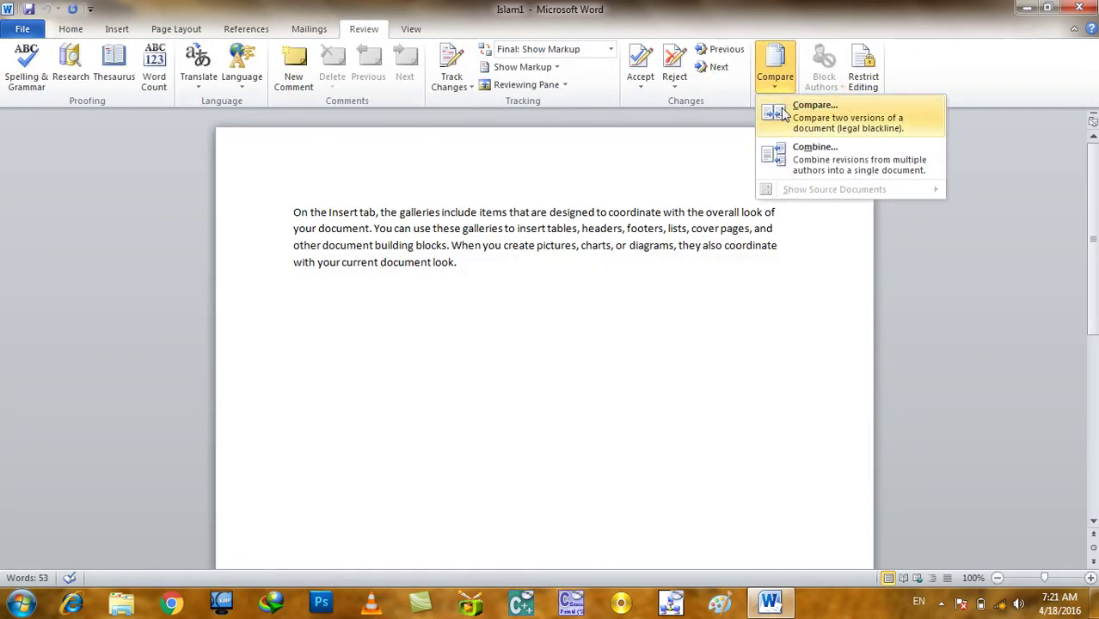
left_click(782, 113)
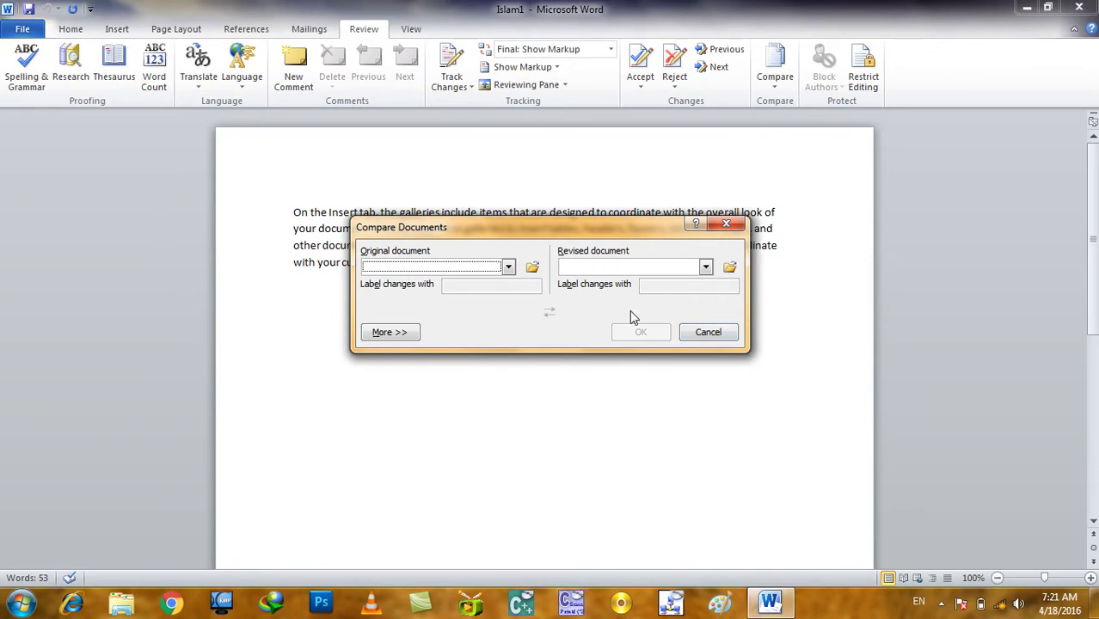
left_click(508, 268)
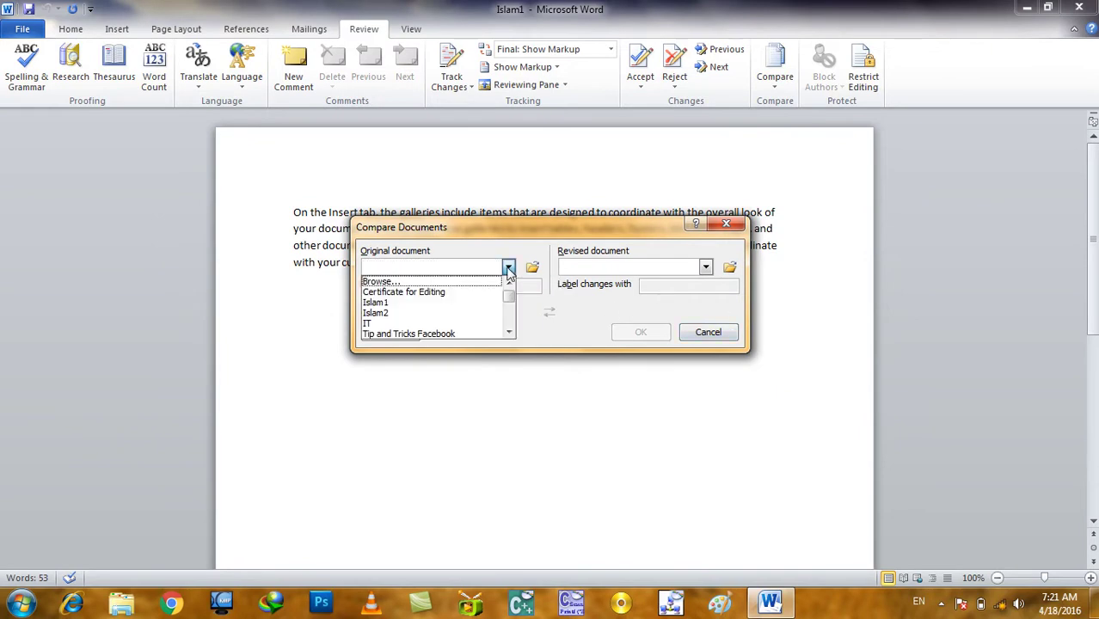
left_click(679, 333)
- In a new blank document, pick Islam1 as original and revised in Compare Documents, view more settings, then cancel
key("ctrl+n")
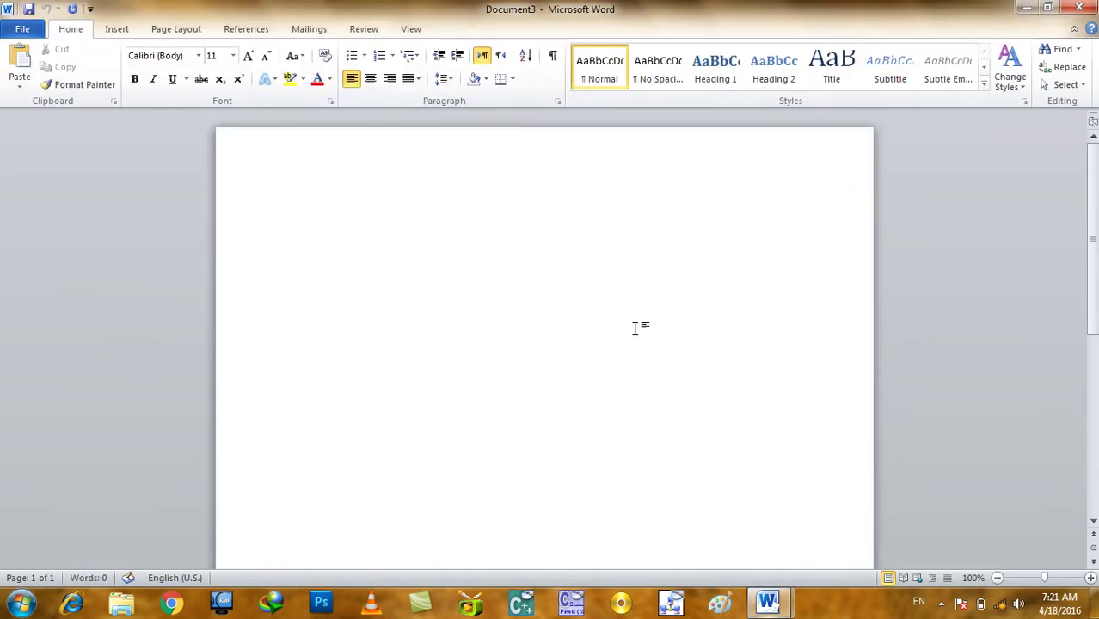
left_click(360, 29)
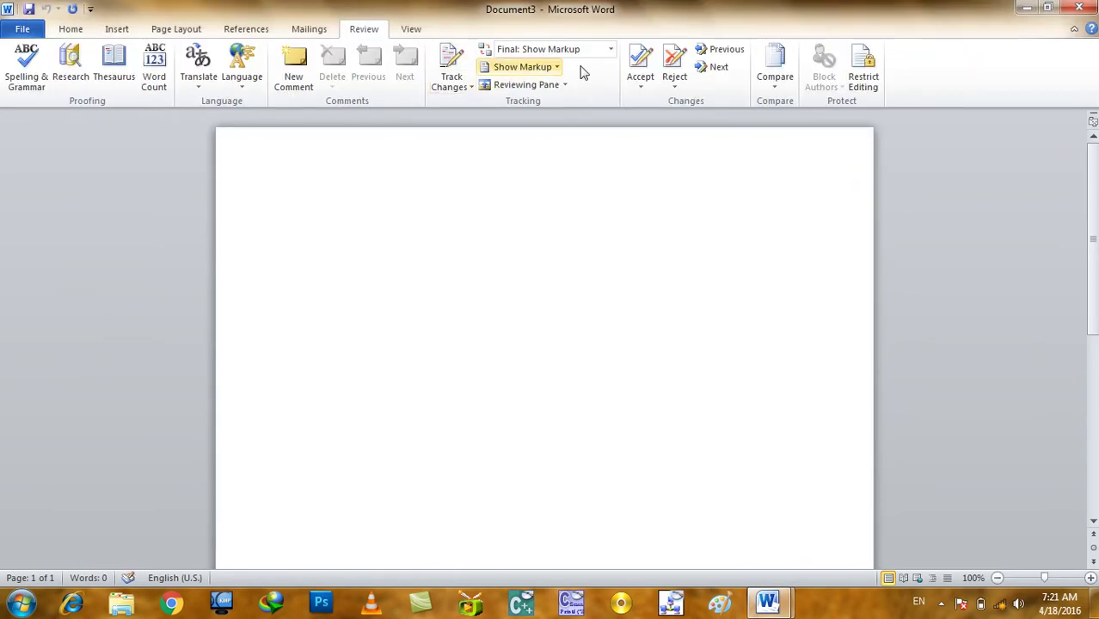
left_click(769, 79)
left_click(784, 134)
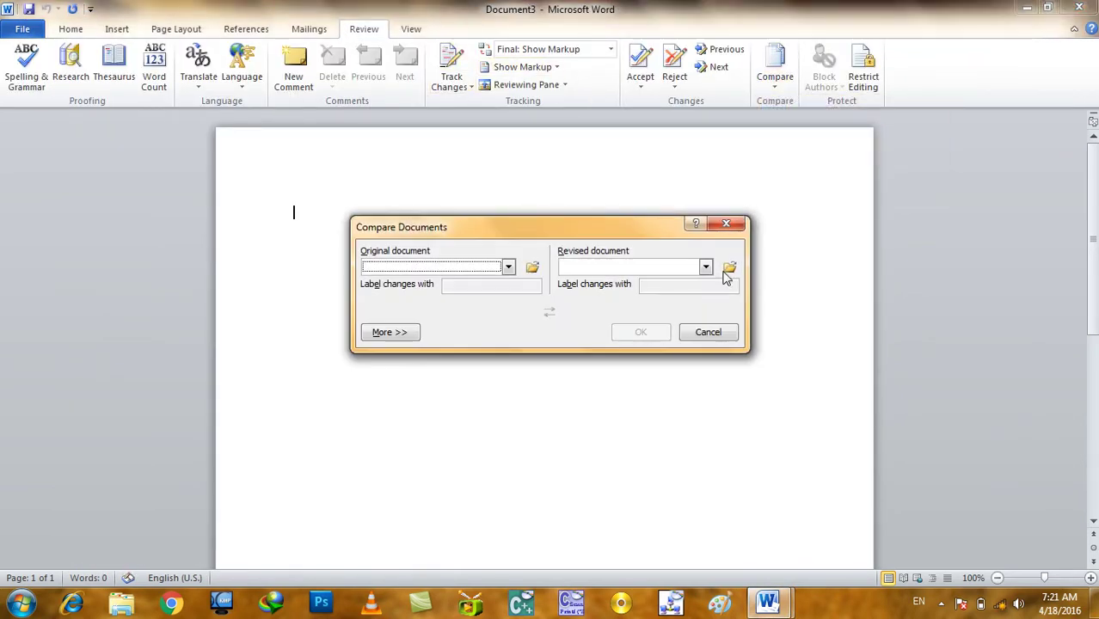
left_click(508, 267)
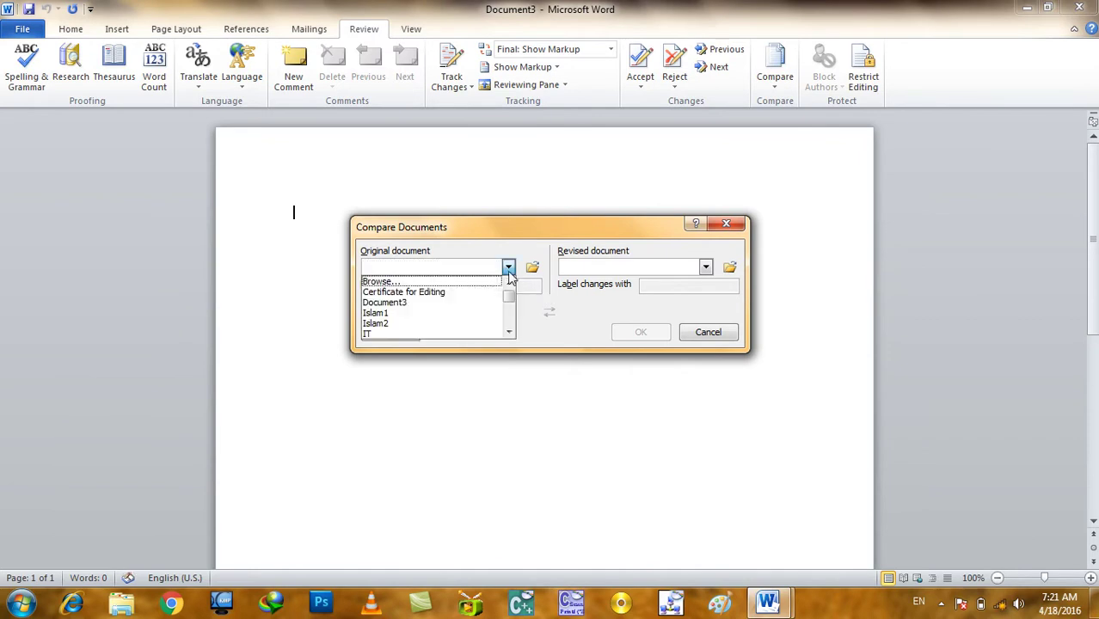
left_click(405, 313)
left_click(706, 267)
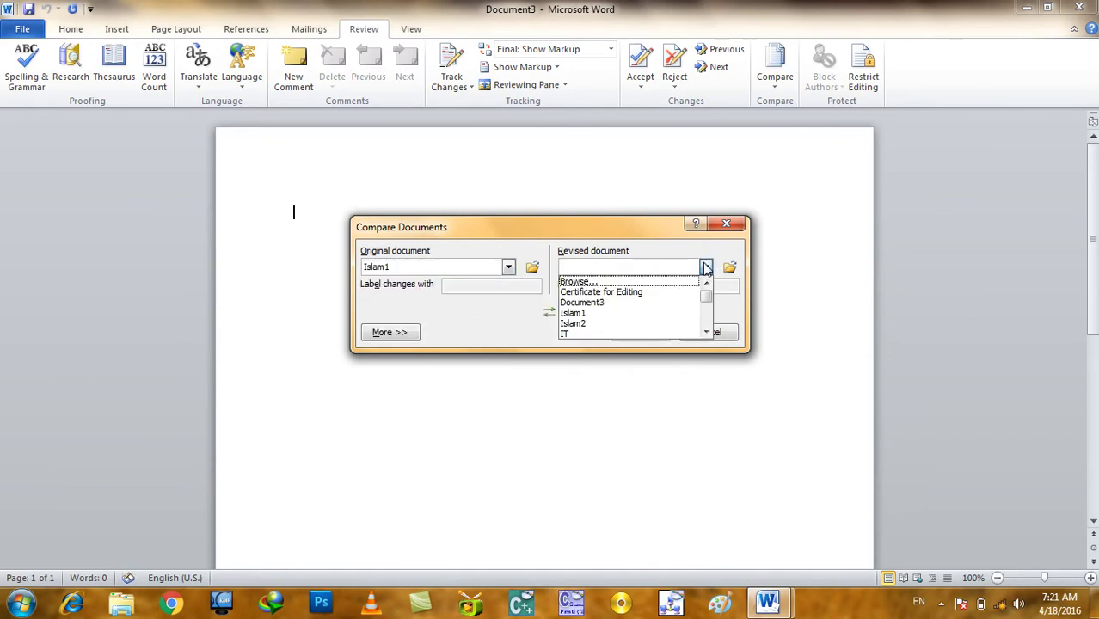
left_click(587, 315)
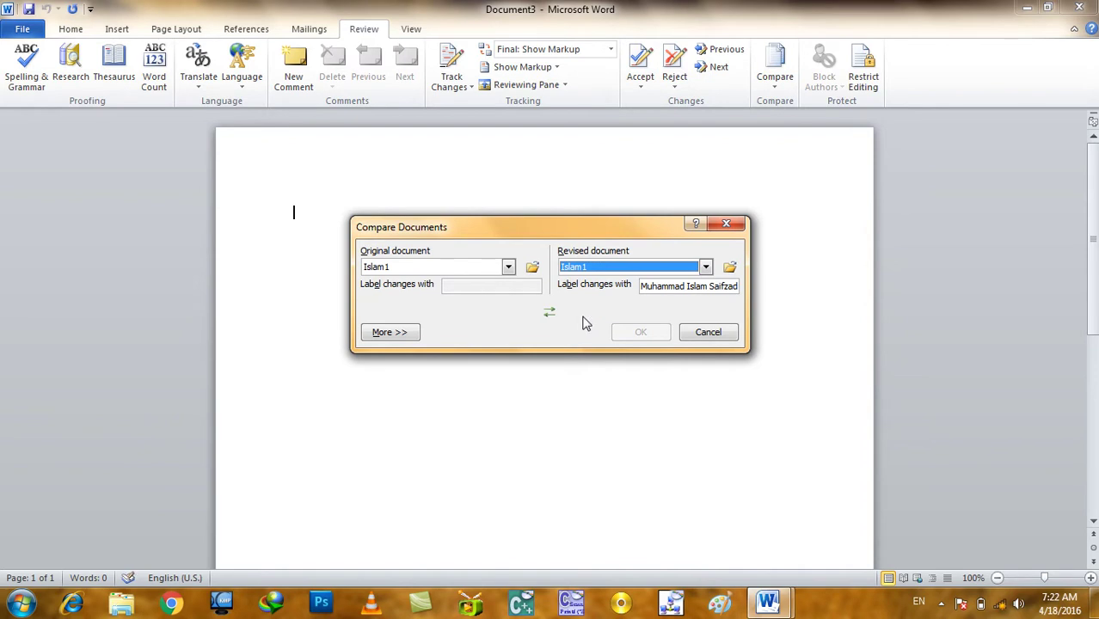
left_click(404, 333)
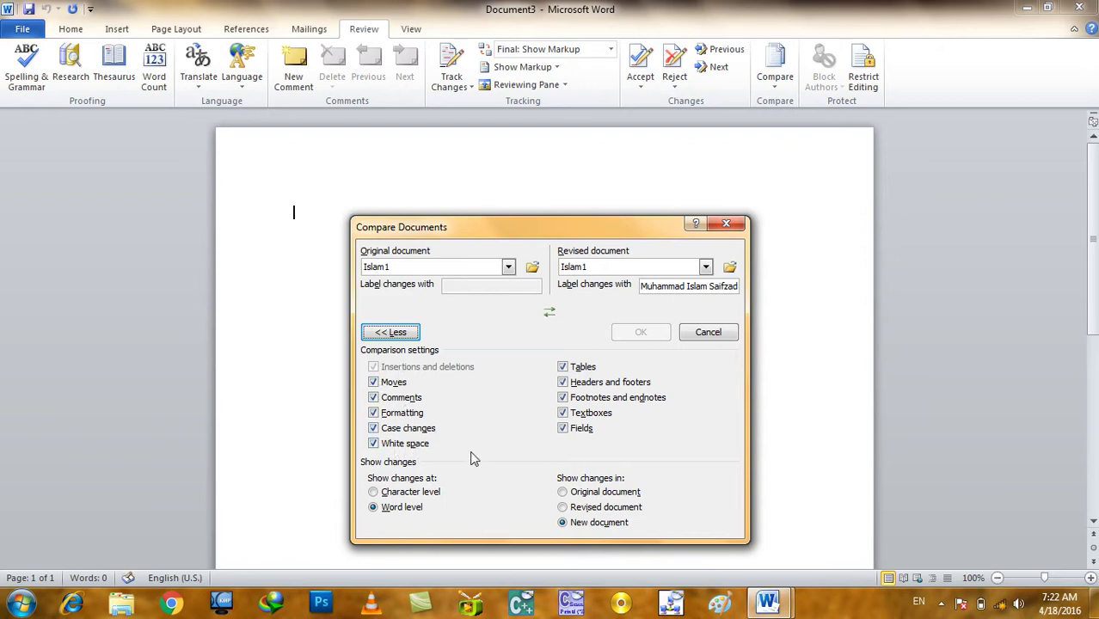
left_click(623, 332)
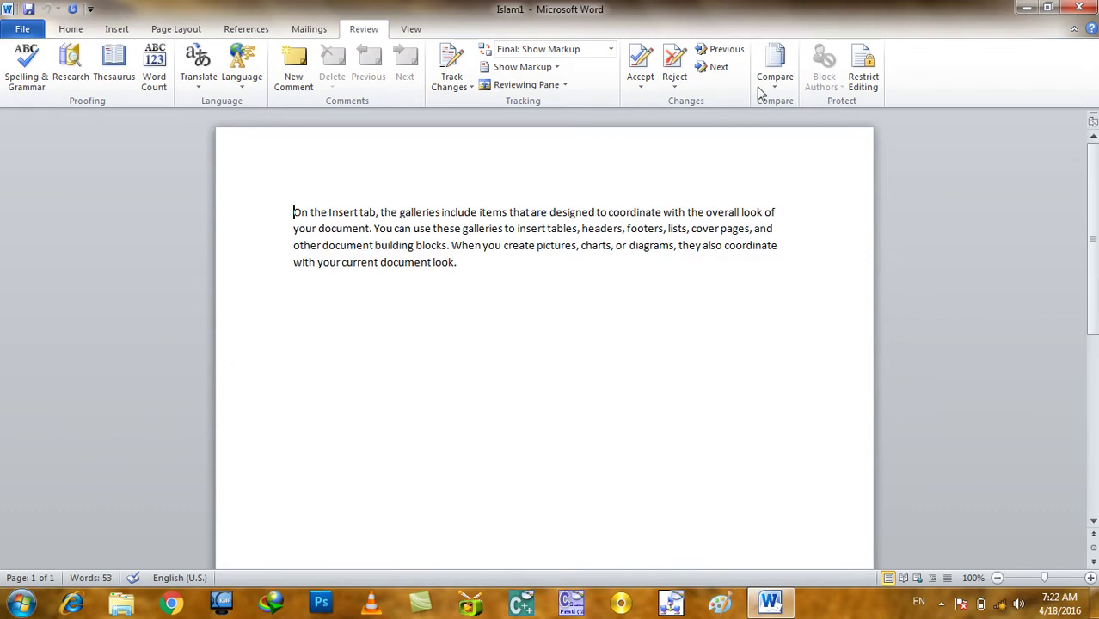
- Compare Documents with Islam1 as the original and Islam2 as the revised document
left_click(762, 90)
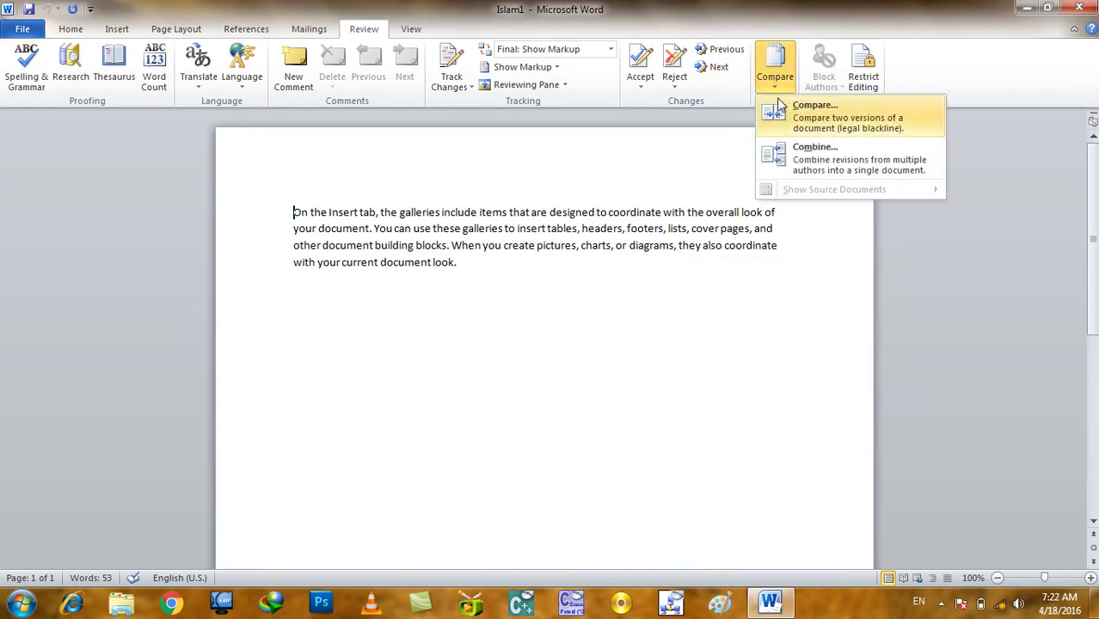
left_click(783, 107)
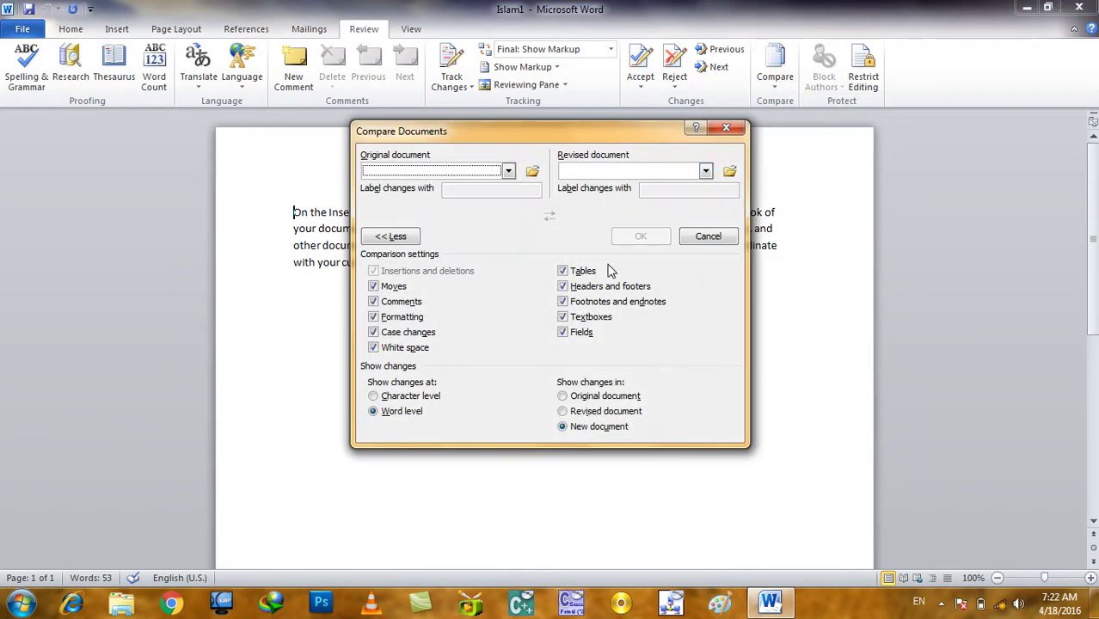
left_click(513, 176)
left_click(443, 209)
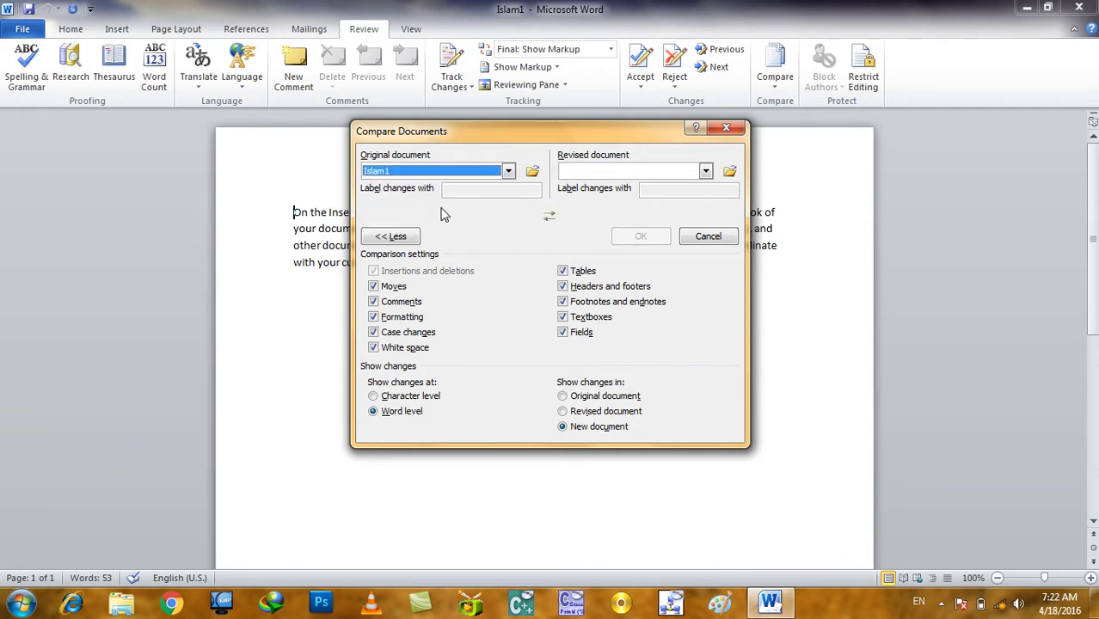
left_click(618, 177)
left_click(564, 216)
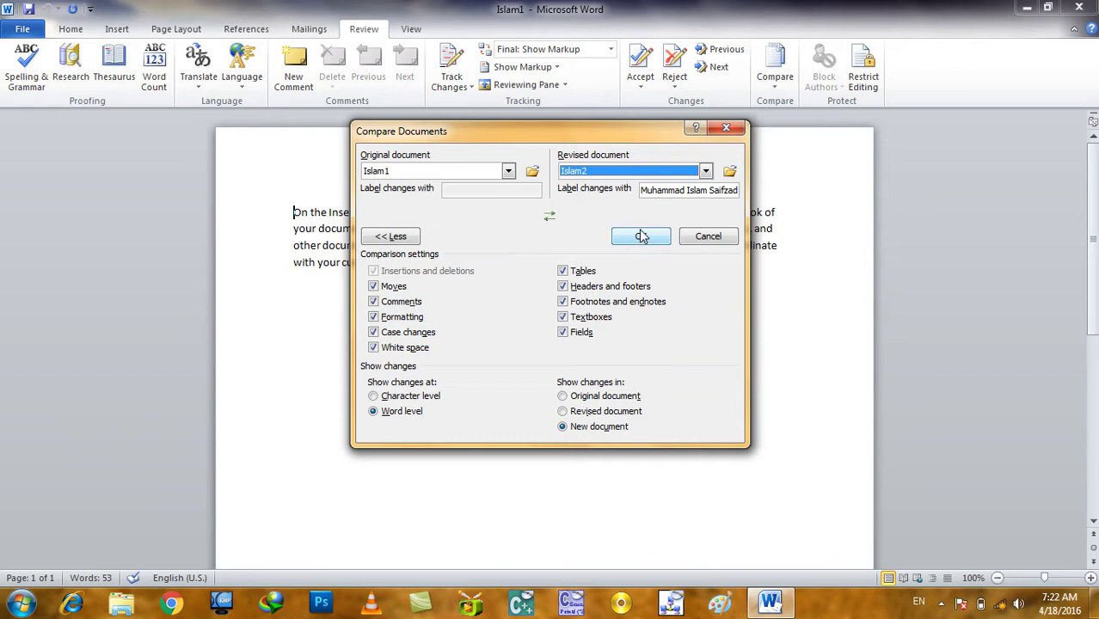
- Uncheck moves, comments, white space, case changes, textboxes, footnotes, headers and footers, tables and fields
left_click(379, 286)
left_click(397, 302)
left_click(400, 348)
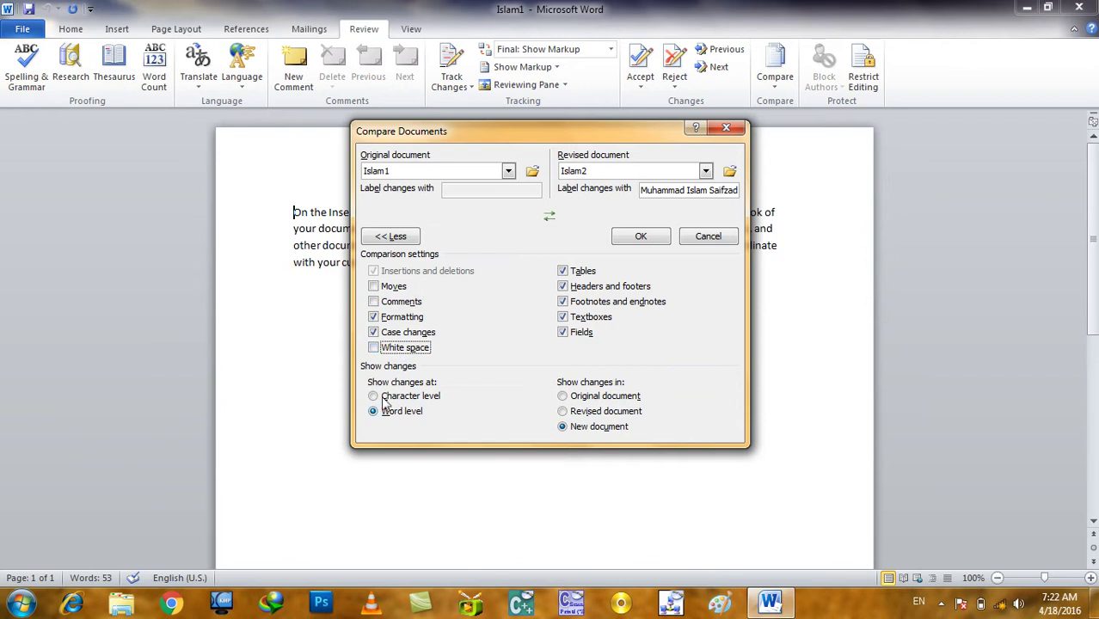
left_click(376, 332)
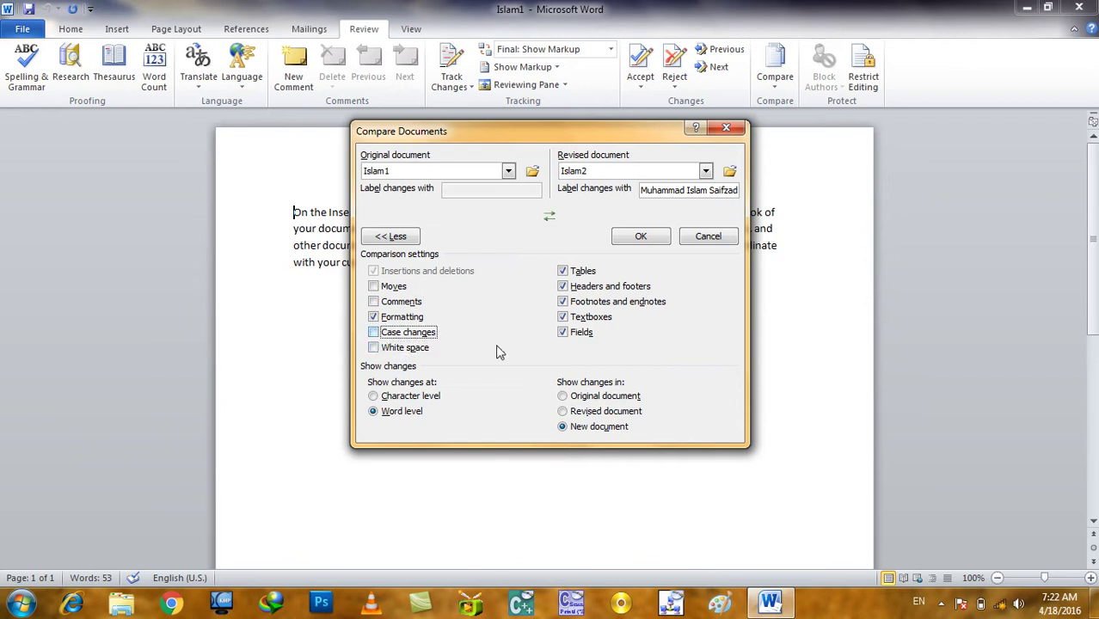
left_click(563, 318)
left_click(564, 302)
left_click(565, 287)
left_click(575, 273)
left_click(574, 334)
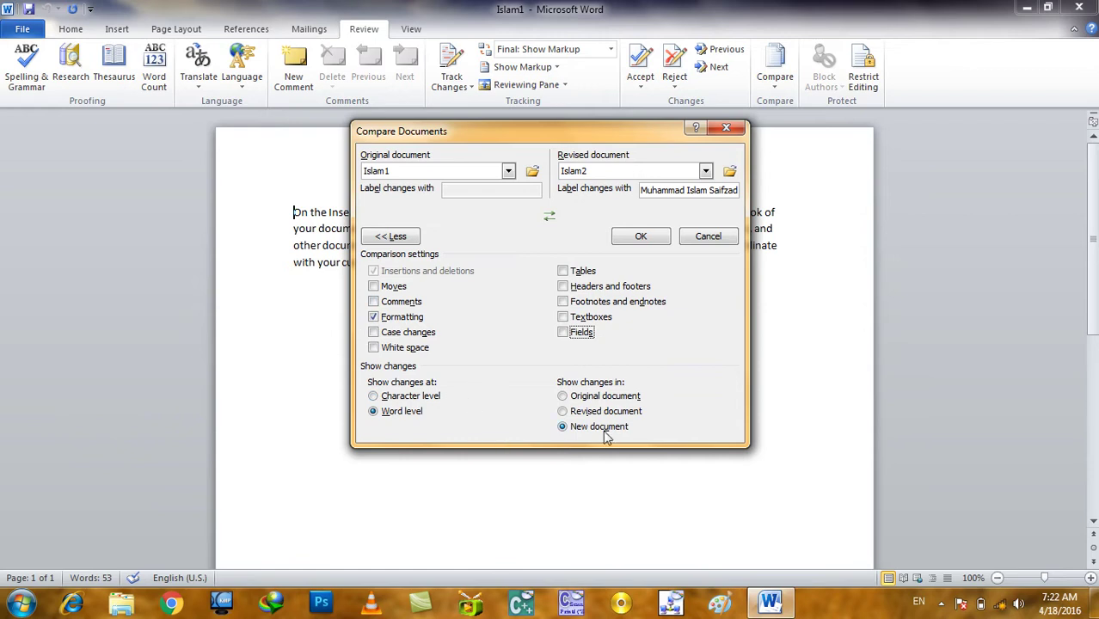
- Show the changes in a new document and run the comparison
left_click(598, 396)
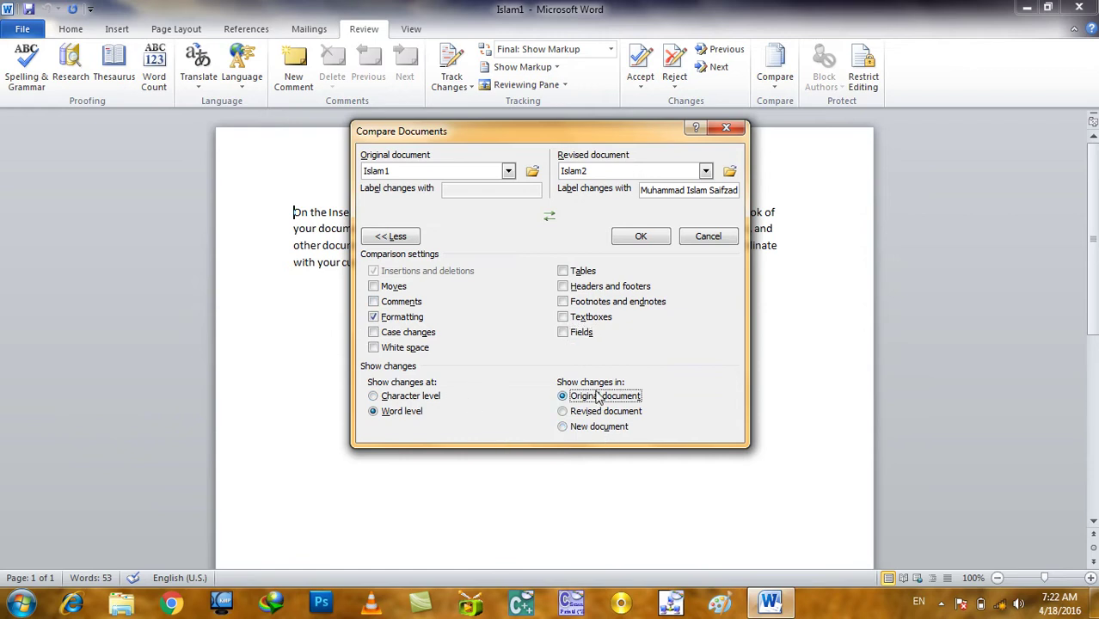
left_click(600, 414)
left_click(602, 426)
left_click(633, 240)
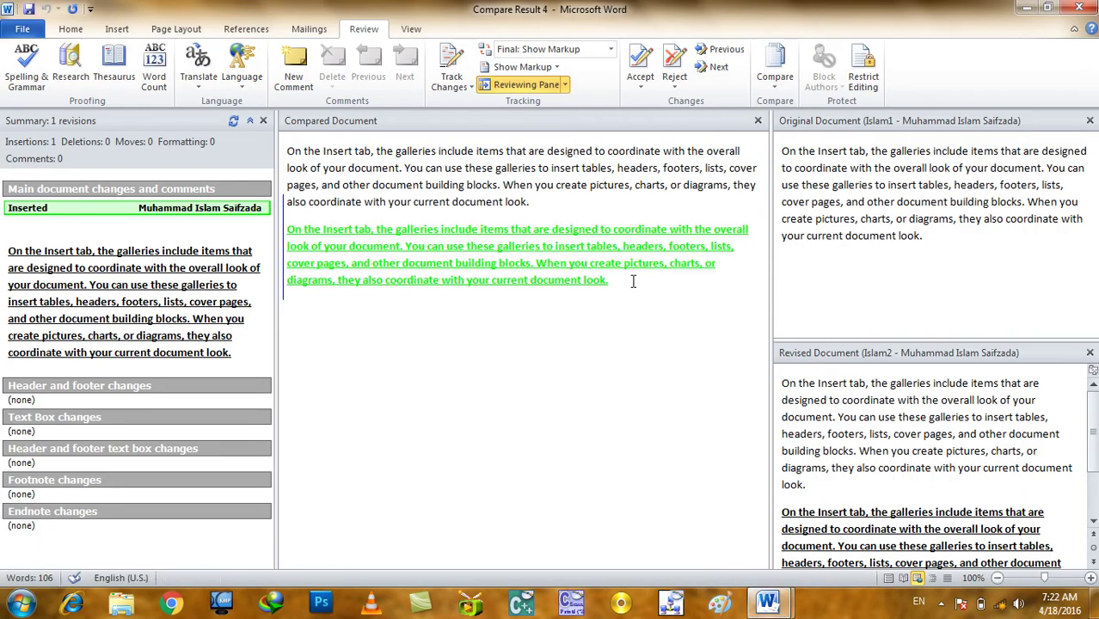
- Inspect Islam2's inserted second paragraph in the compared document and the revisions summary
mouse_move(633, 277)
left_mouse_down()
mouse_move(413, 265)
mouse_move(284, 238)
left_mouse_up()
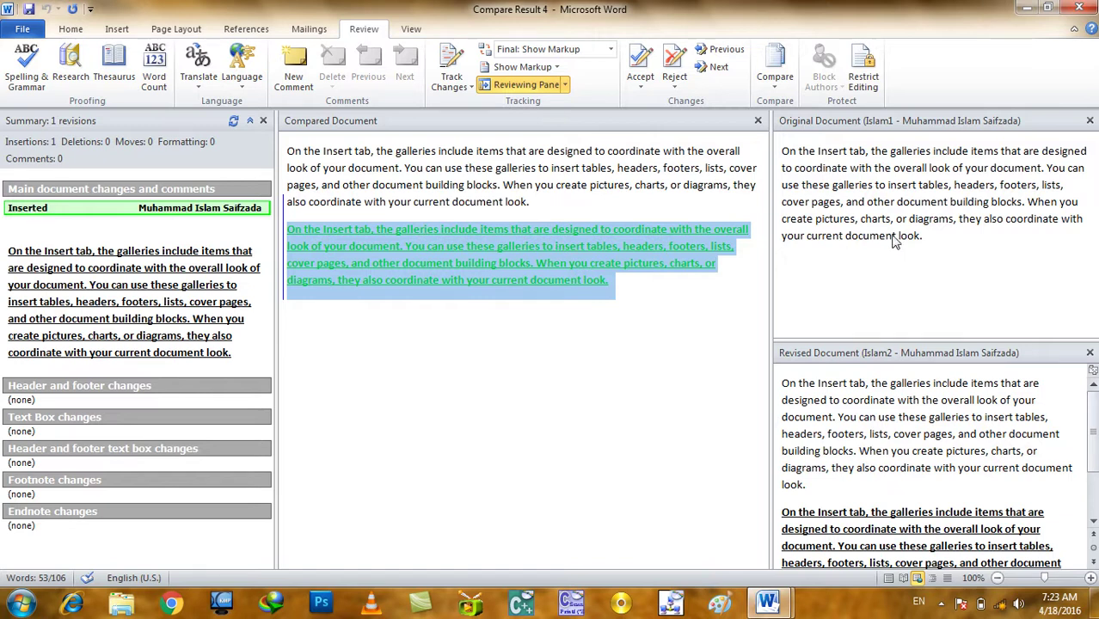
left_click(829, 238)
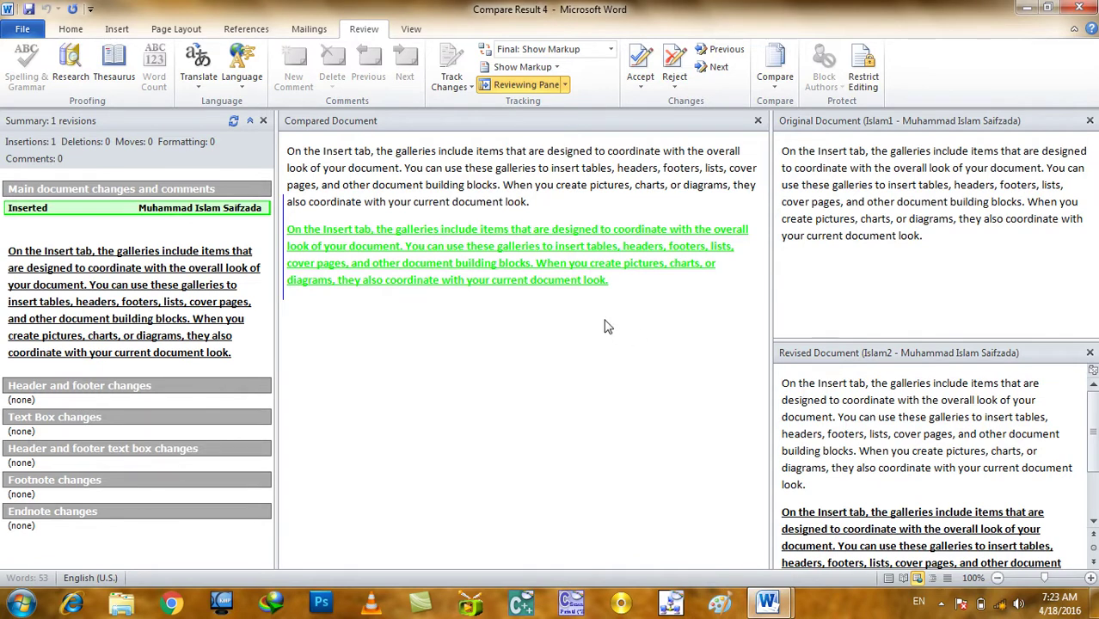
triple_click(539, 269)
left_click(153, 297)
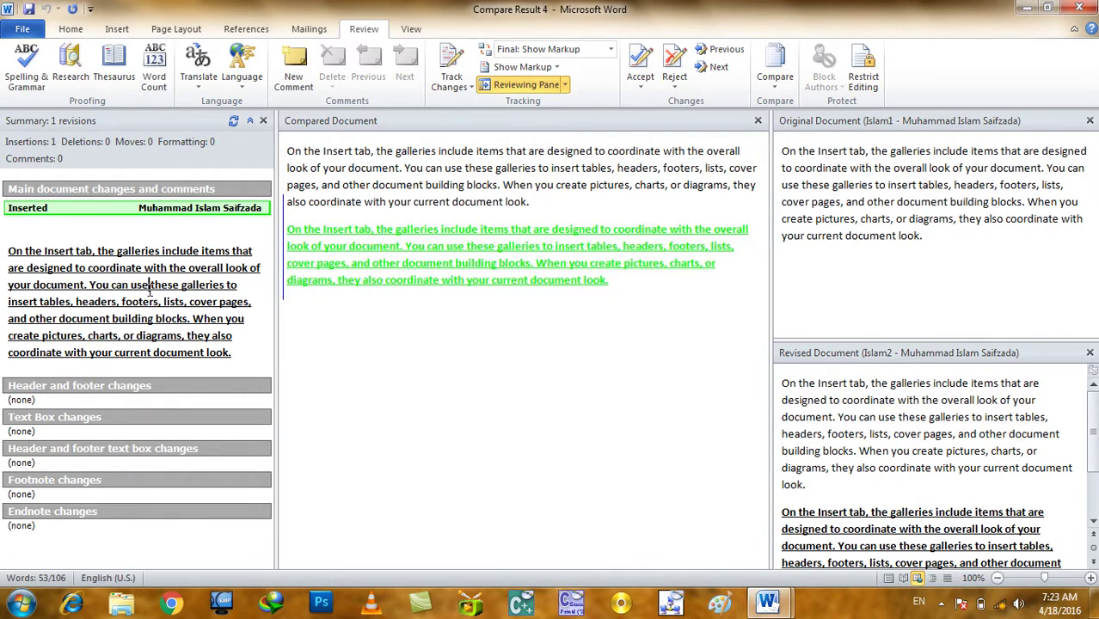
triple_click(90, 267)
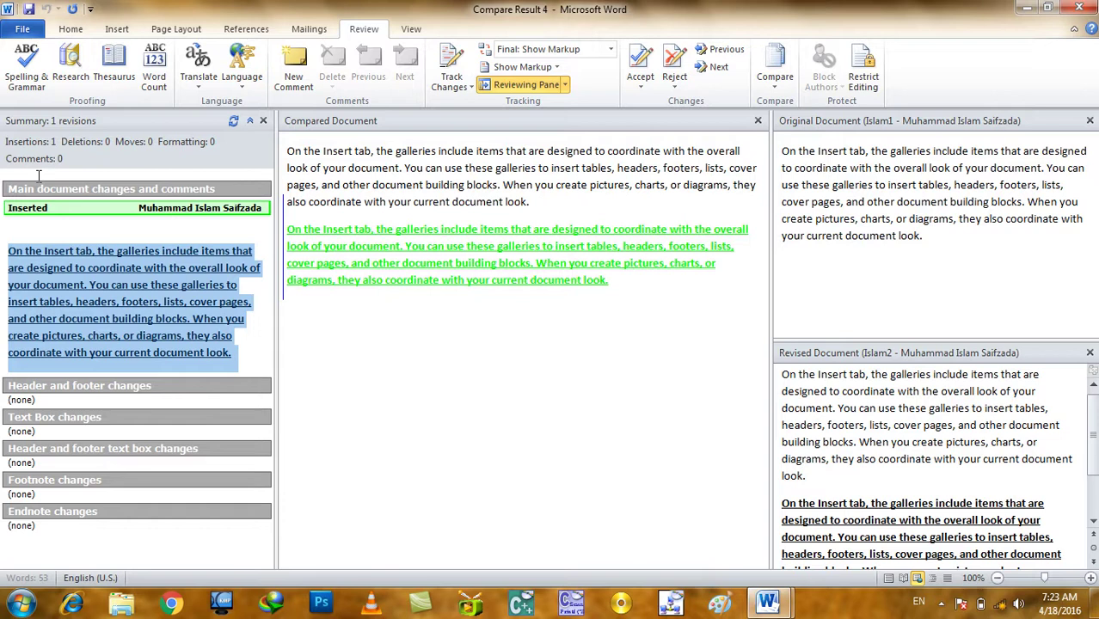
double_click(187, 352)
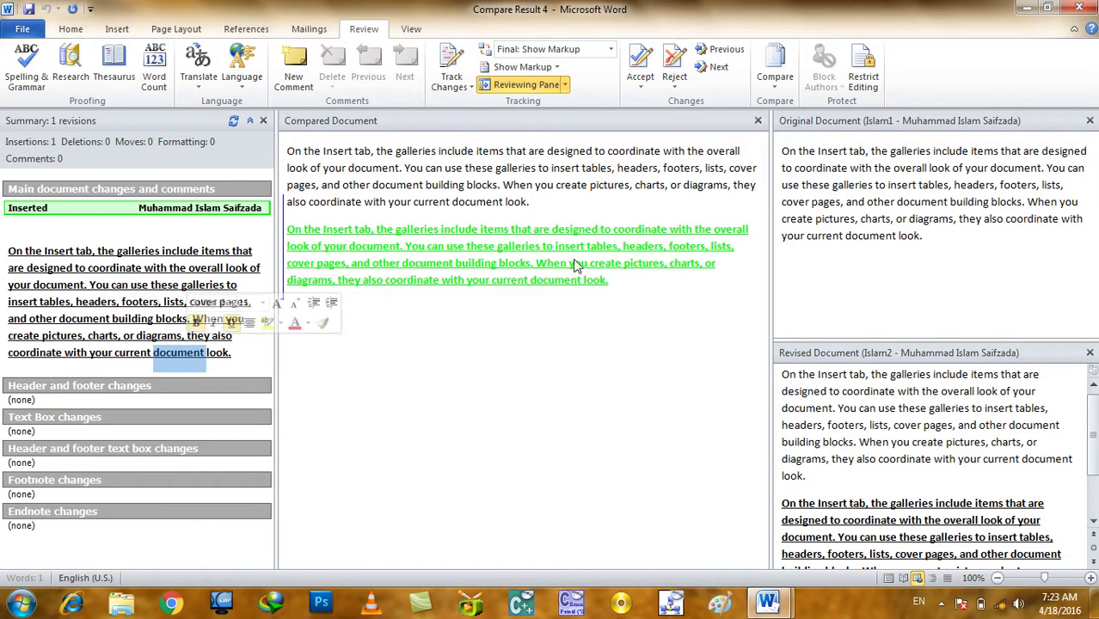
left_click(481, 327)
- Discard Compare Result 4, then combine Islam1 as original with Islam2 as revised
left_click(1080, 8)
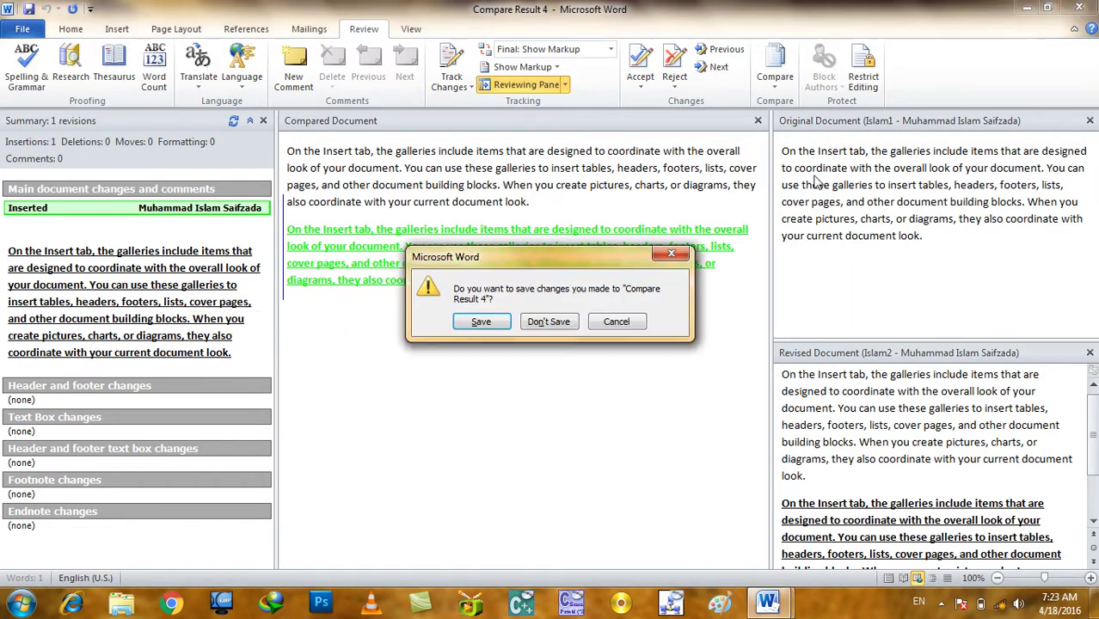
left_click(562, 321)
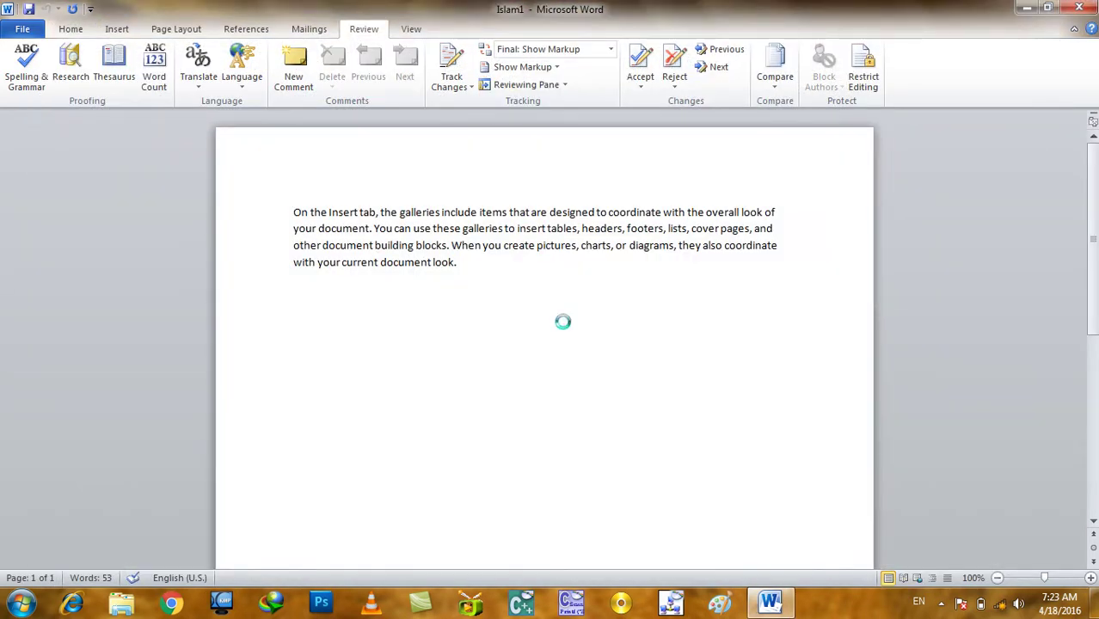
left_click(364, 29)
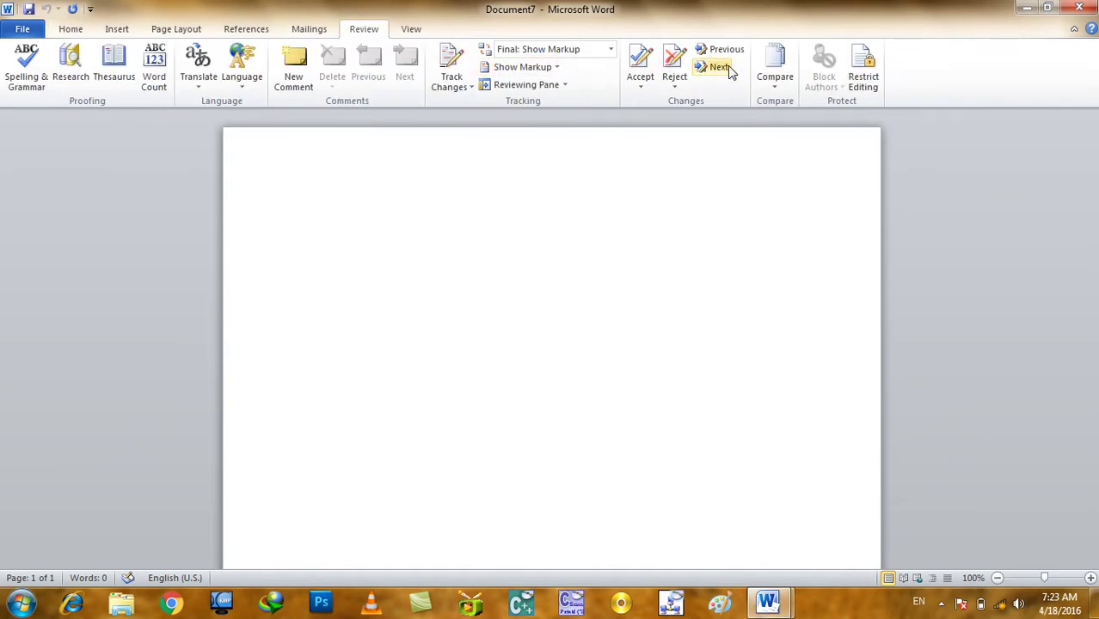
left_click(775, 81)
left_click(807, 151)
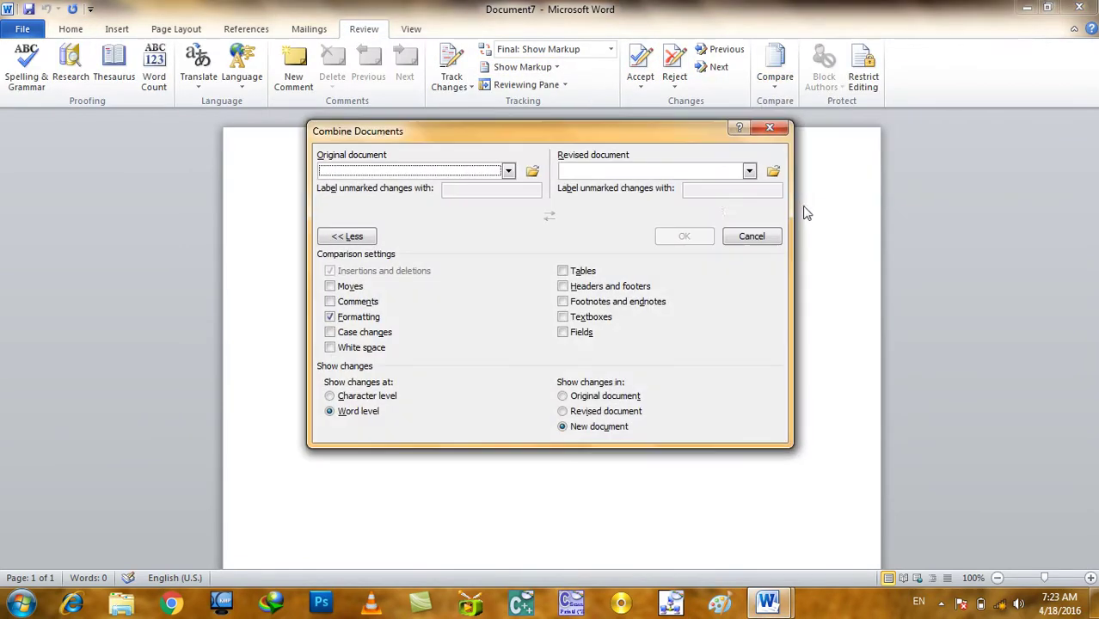
left_click(508, 171)
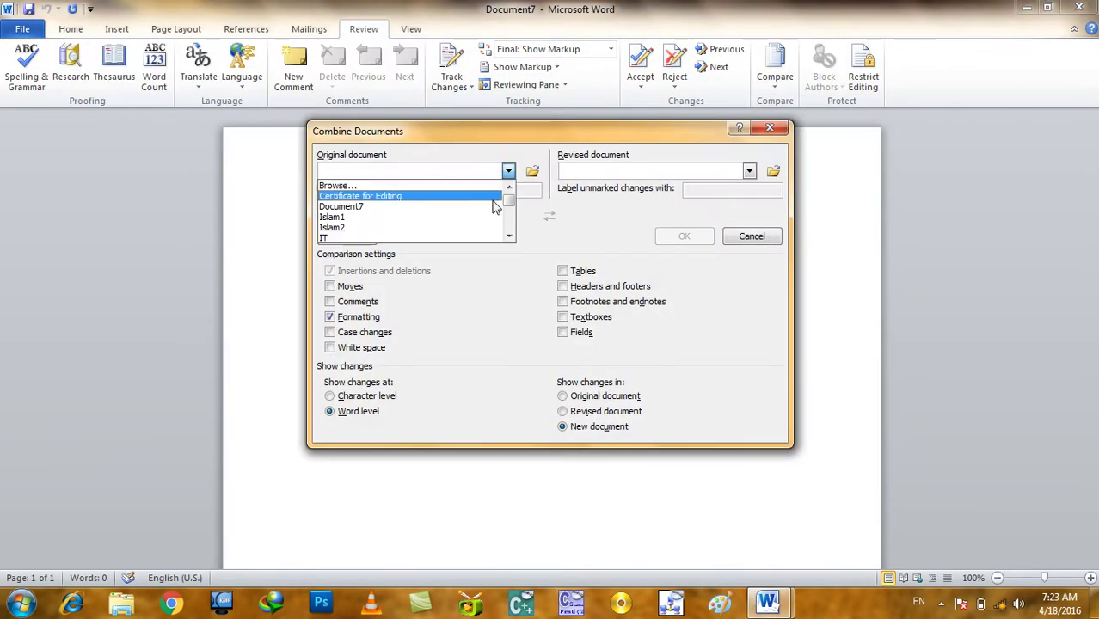
left_click(443, 218)
left_click(653, 170)
left_click(598, 228)
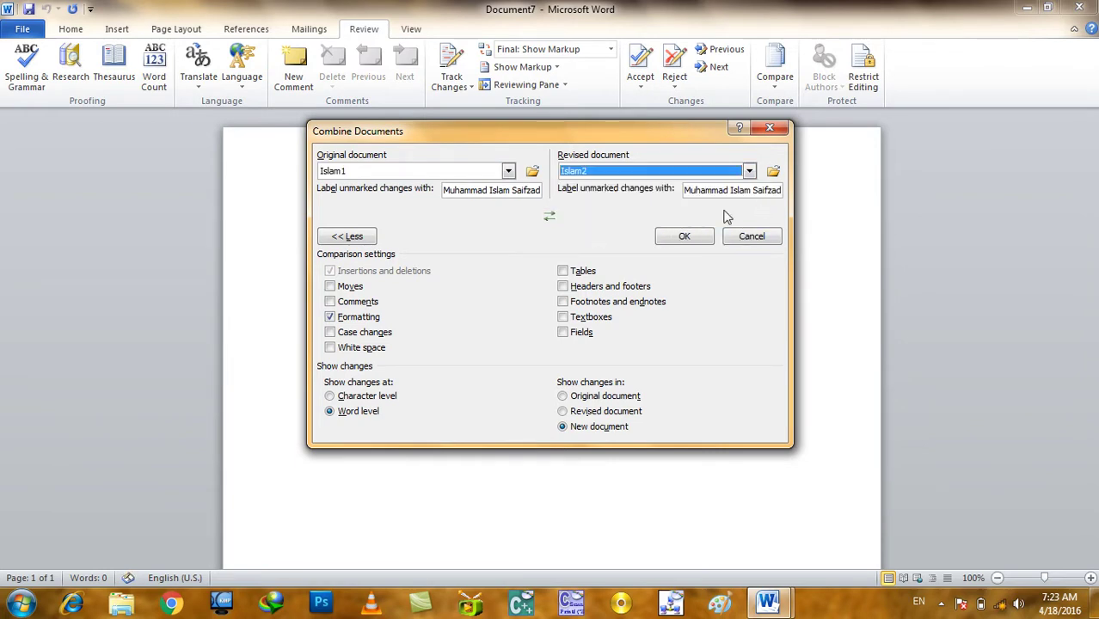
left_click(698, 237)
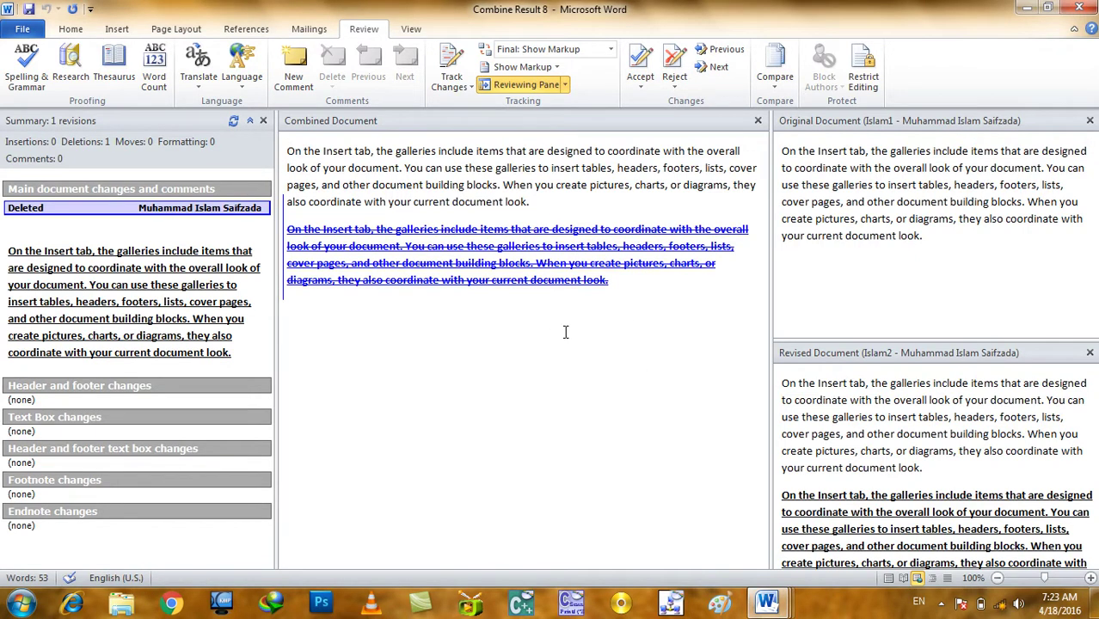
- Accept all changes in Combine Result 8, leaving one 53-word paragraph
left_click(634, 86)
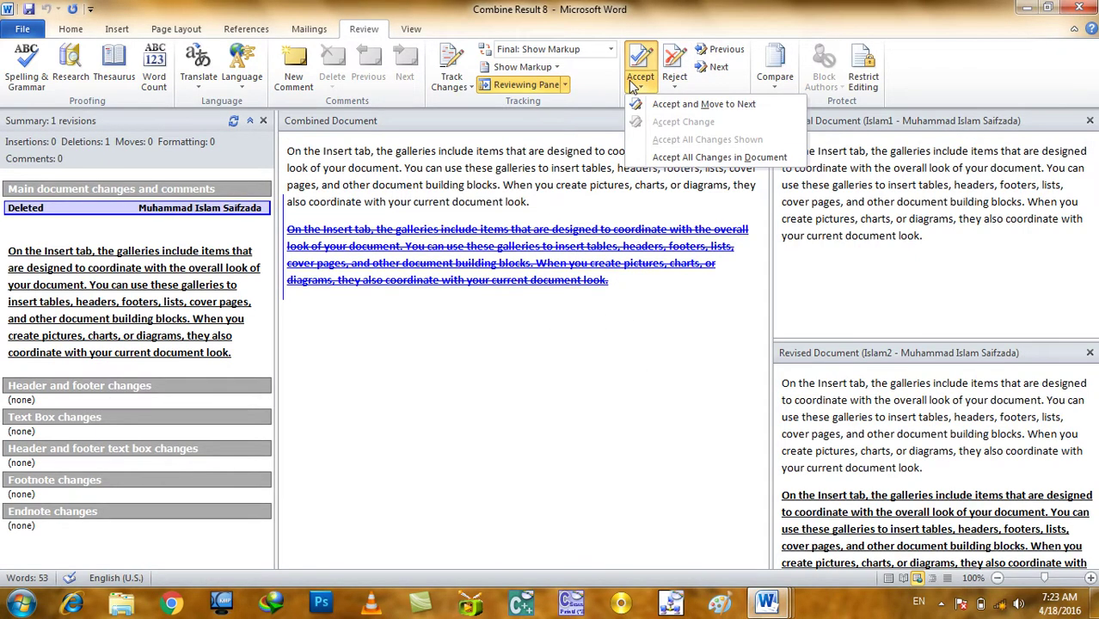
left_click(668, 159)
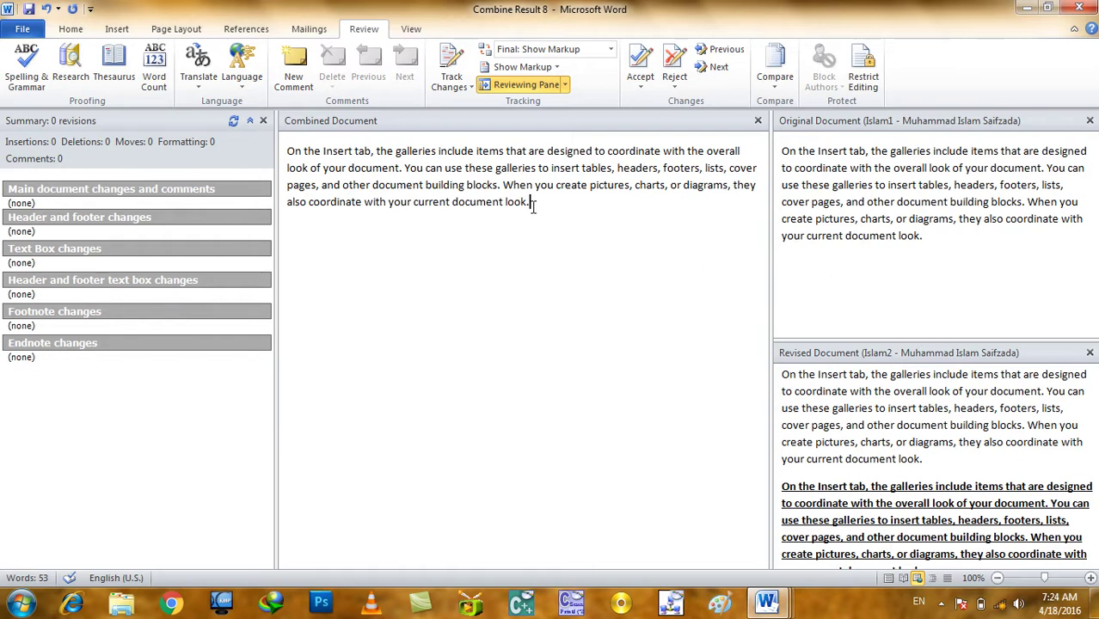
left_click_drag(535, 203, 282, 126)
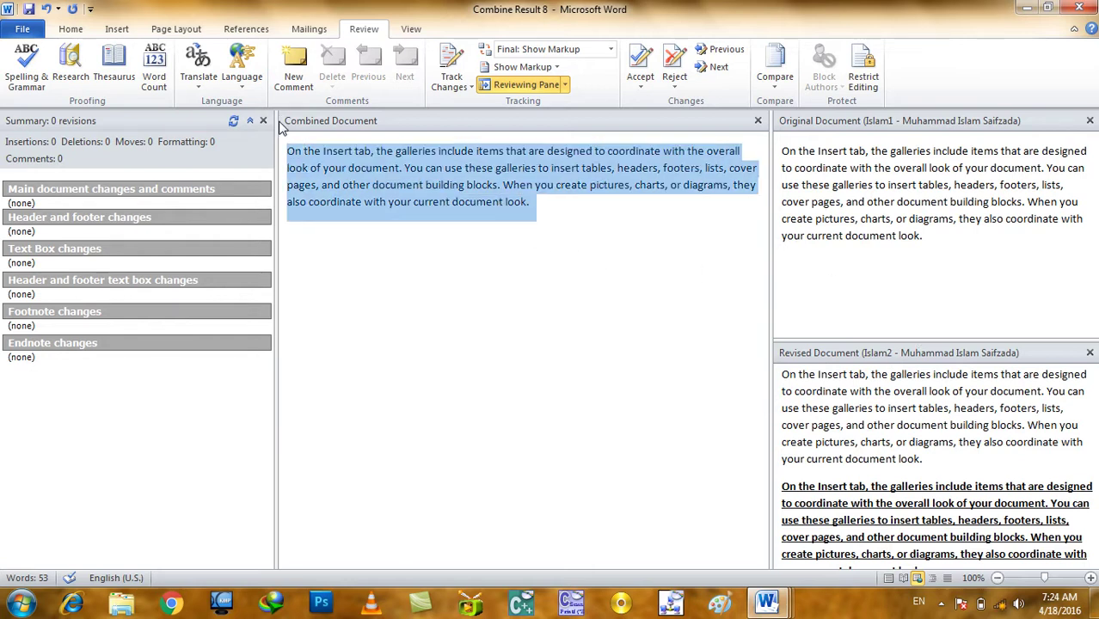
- Close the original and revised document panes and close the combined result
left_click(1089, 121)
left_click(1090, 122)
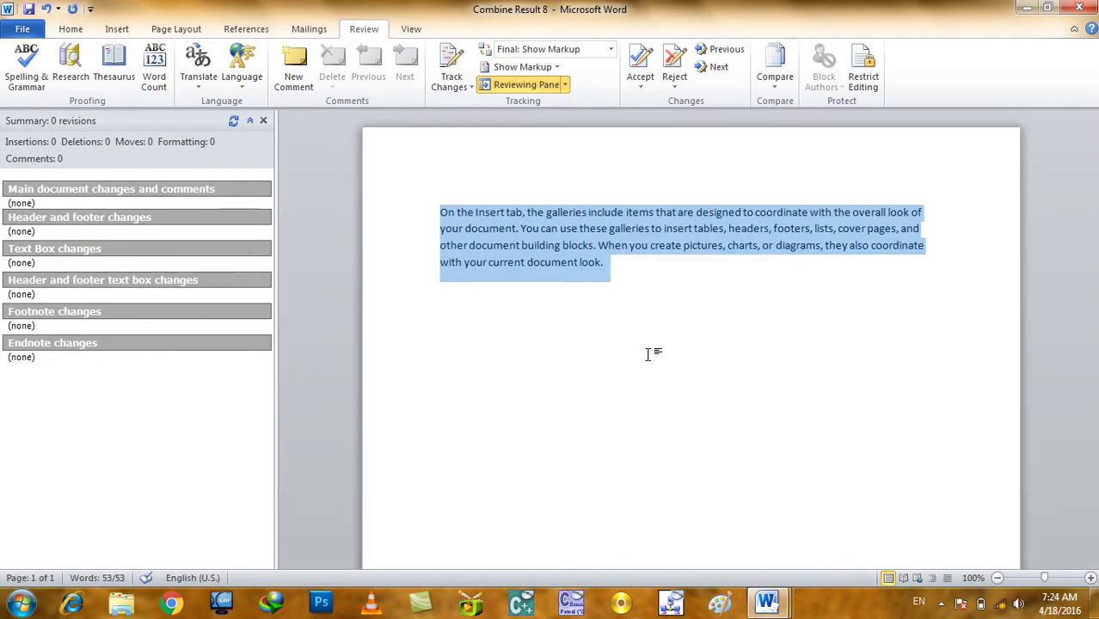
key("ctrl+w")
- Discard the combined result, type a person's name in a new document, and save it as 1
left_click(550, 320)
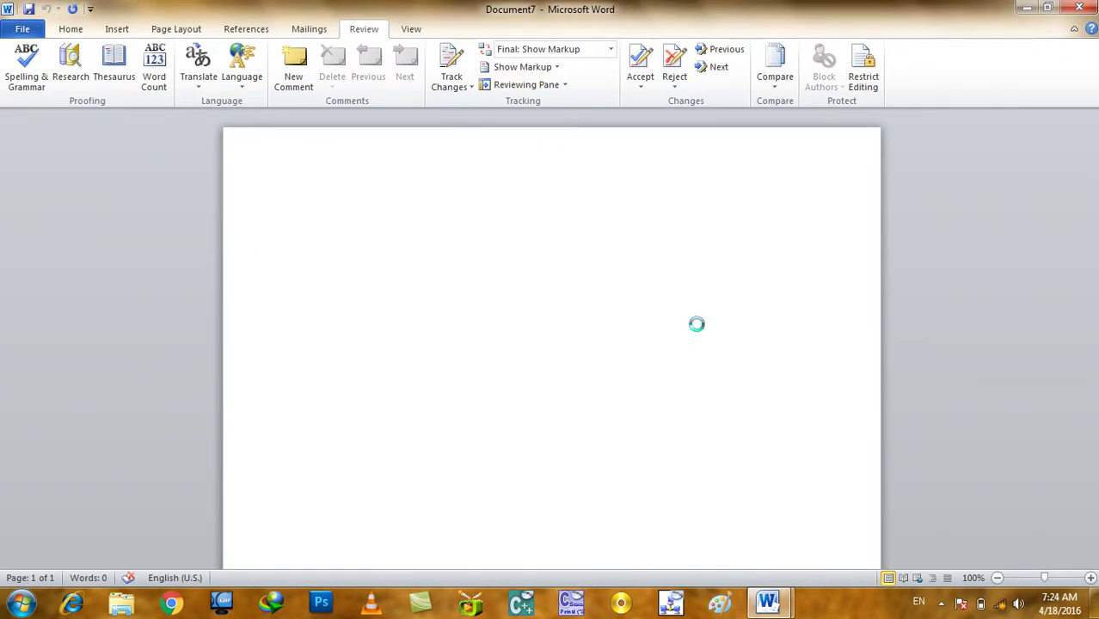
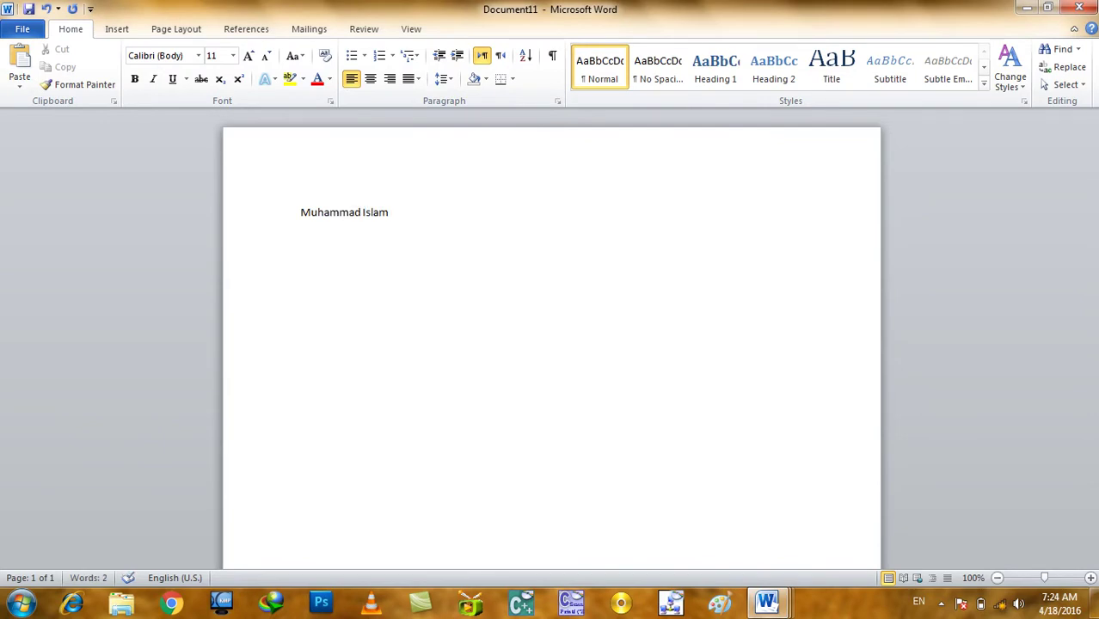
key("ctrl+s")
type("1")
key("Return")
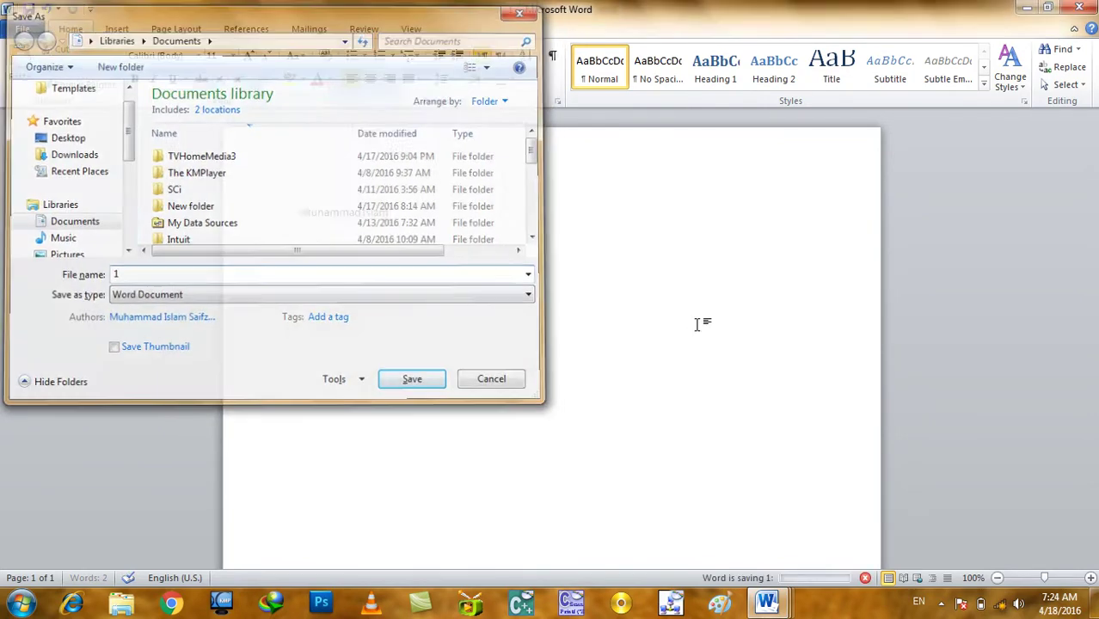
- Try replacing document 1's text with another name, then undo it and resave
key("ctrl+a")
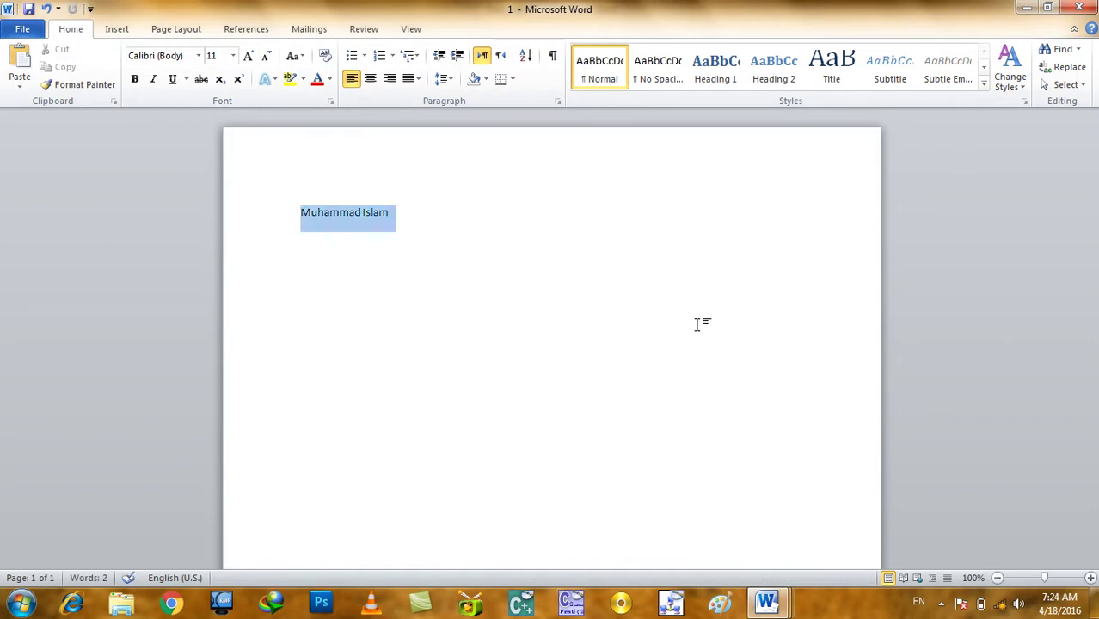
type("Saifz")
key("ctrl+s")
key("ctrl+z")
key("ctrl+z")
key("ctrl+z")
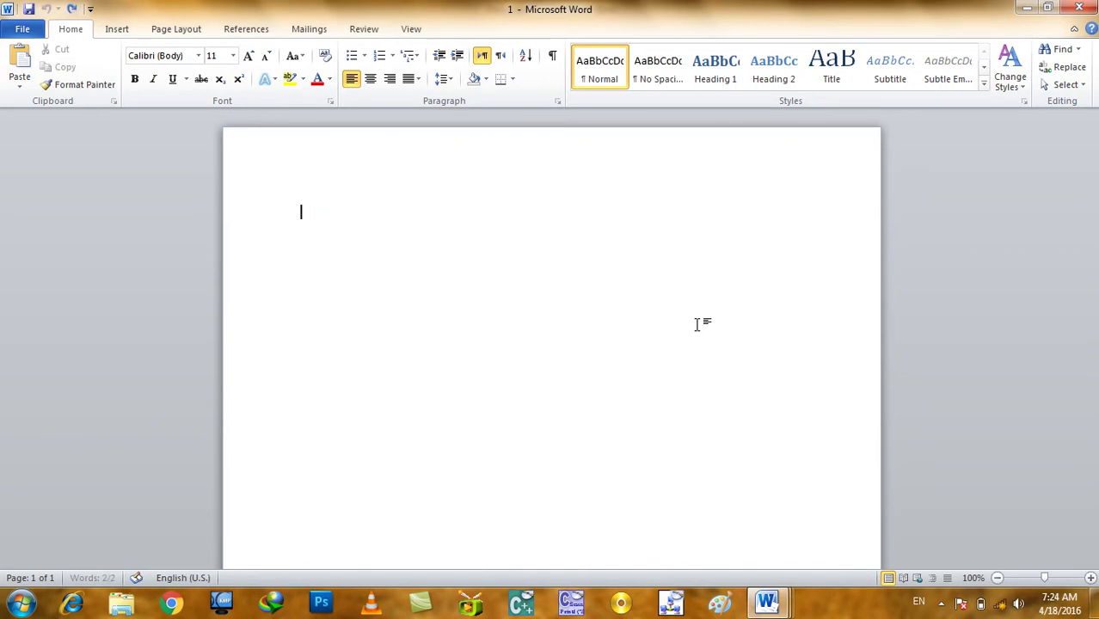
key("ctrl+z")
key("ctrl+s")
- Create a new document holding another name part, save it as 2, and close it
key("ctrl+n")
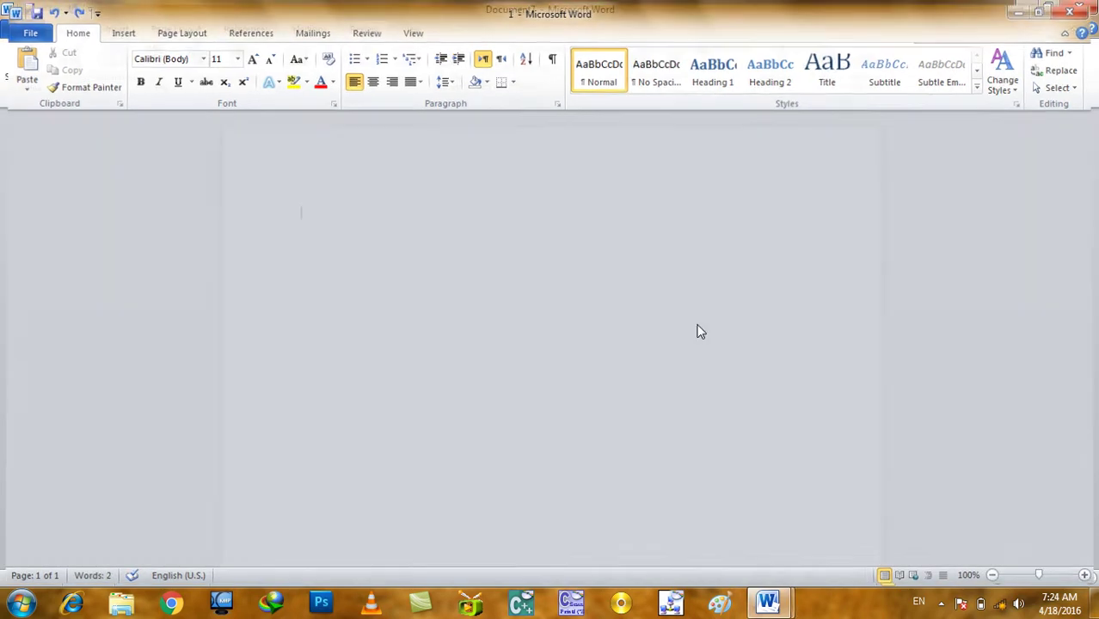
type("Isl")
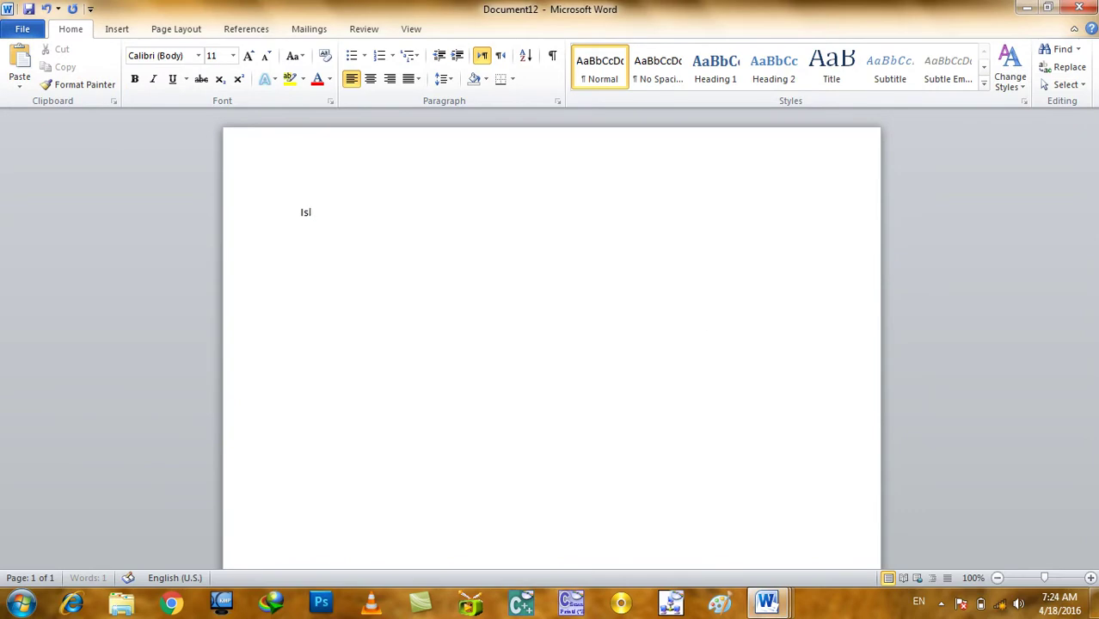
type("Saifzada")
key("ctrl+s")
type("2")
key("Return")
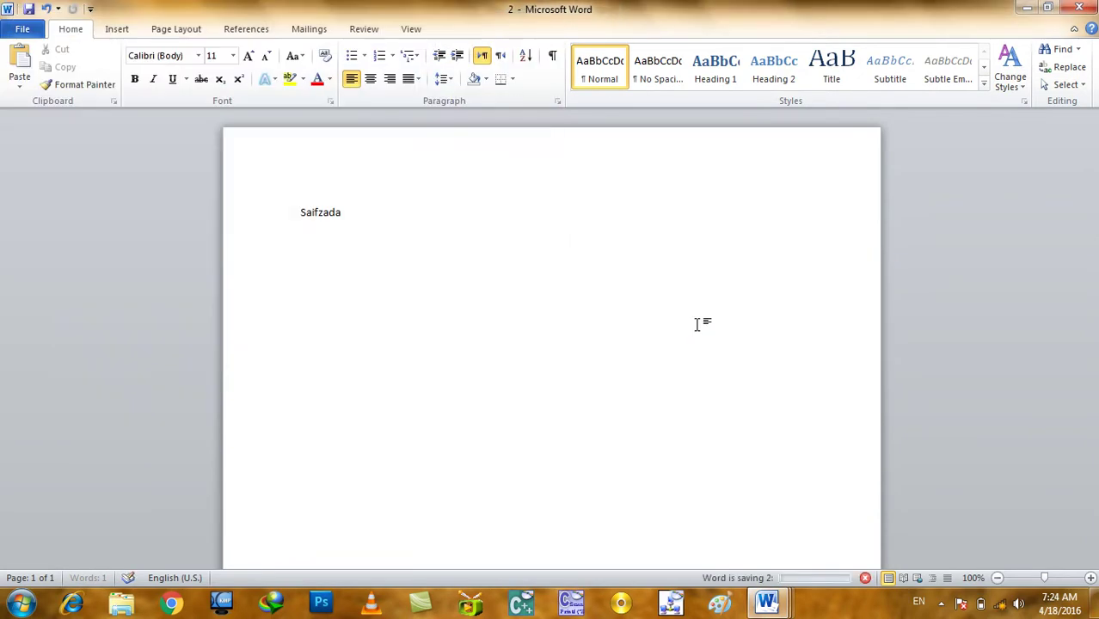
key("ctrl+w")
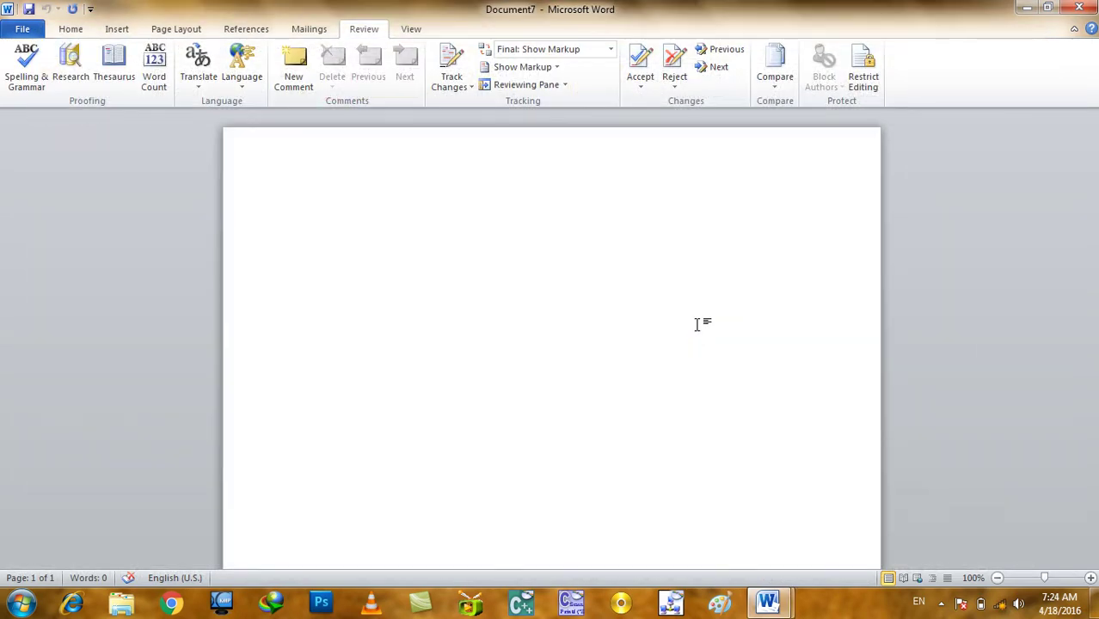
- Combine document 1 as original with document 2 as revised into a new document
left_click(775, 69)
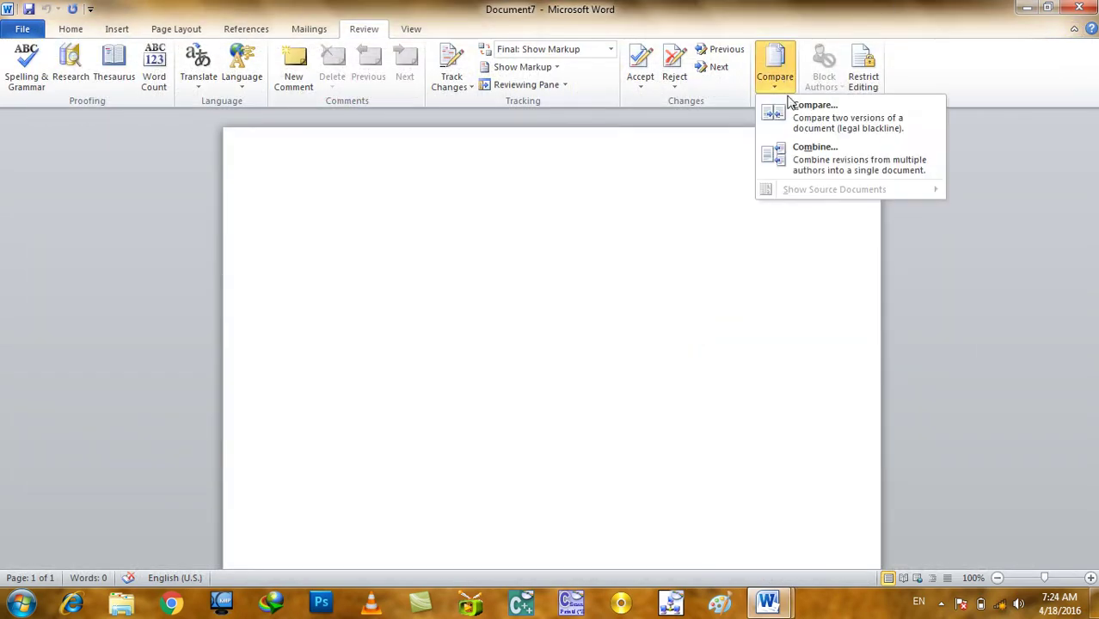
left_click(795, 156)
left_click(509, 171)
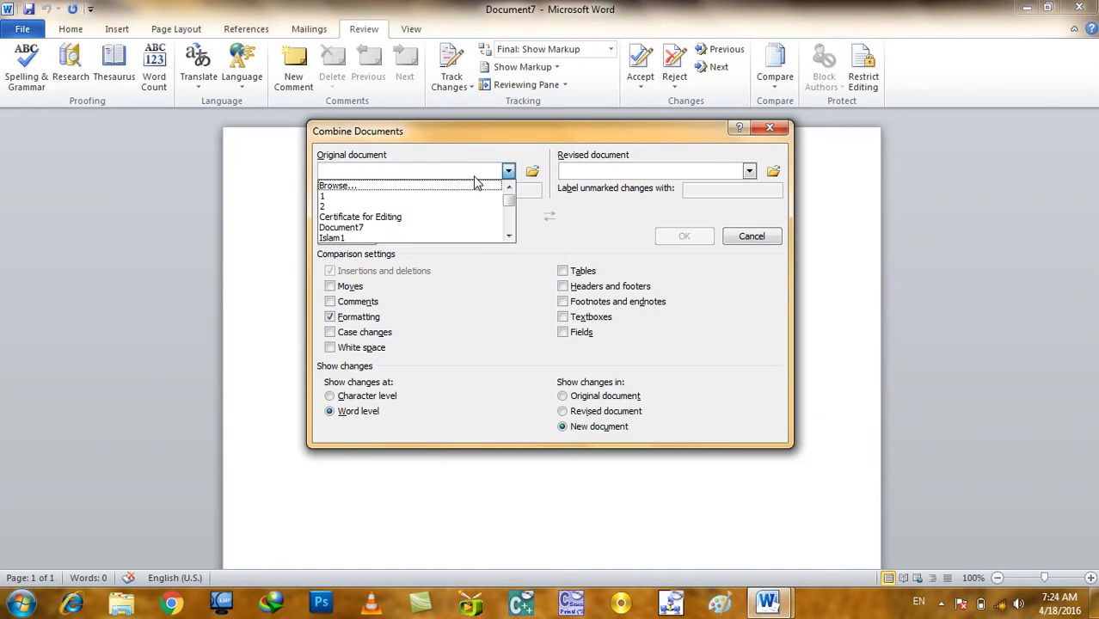
left_click(430, 193)
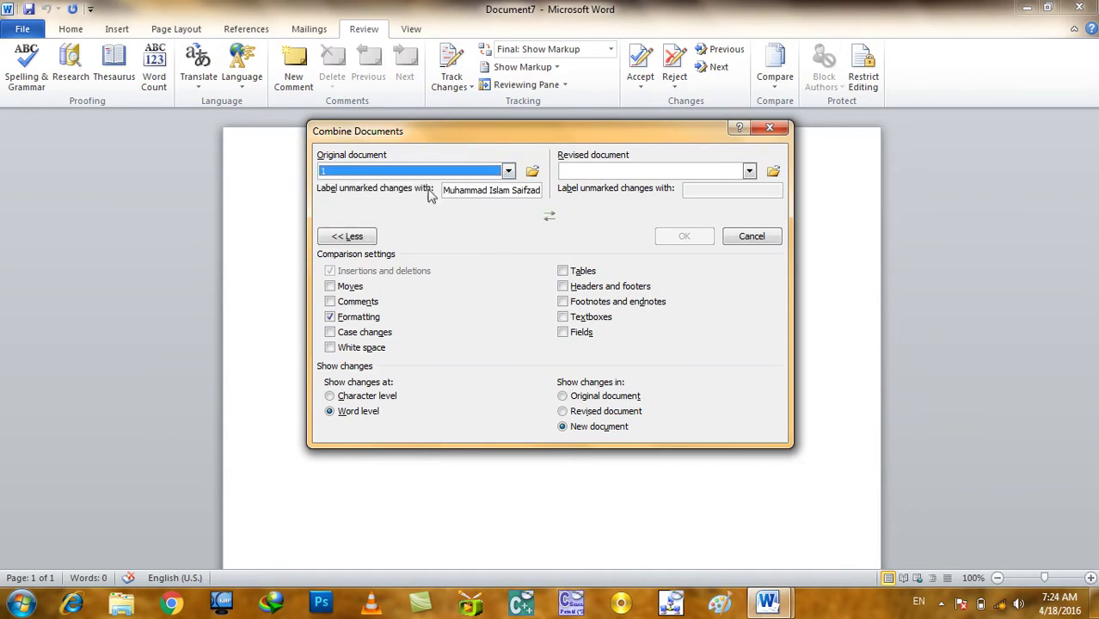
left_click(578, 172)
left_click(568, 208)
left_click(688, 235)
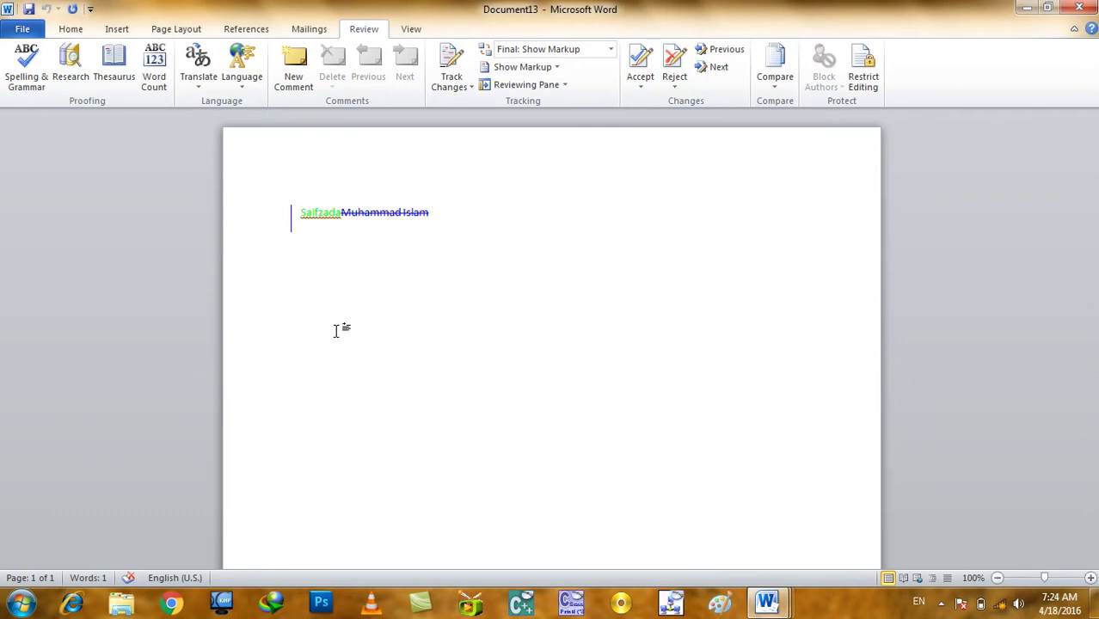
- Accept all changes, undo that, and browse the accept and reject options
left_click(642, 86)
left_click(679, 157)
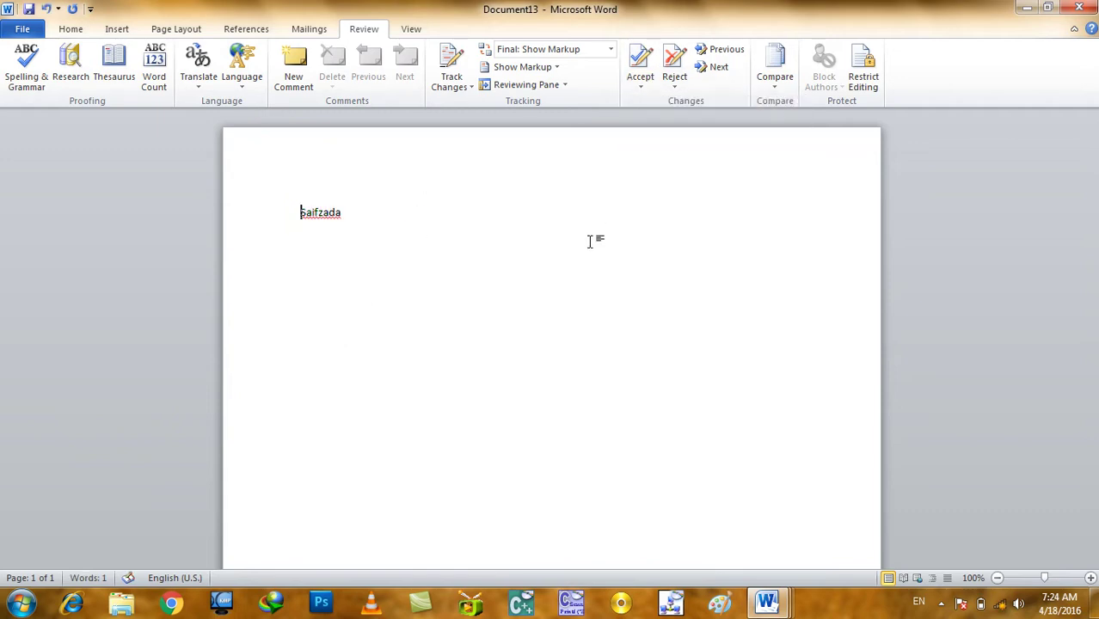
key("ctrl+z")
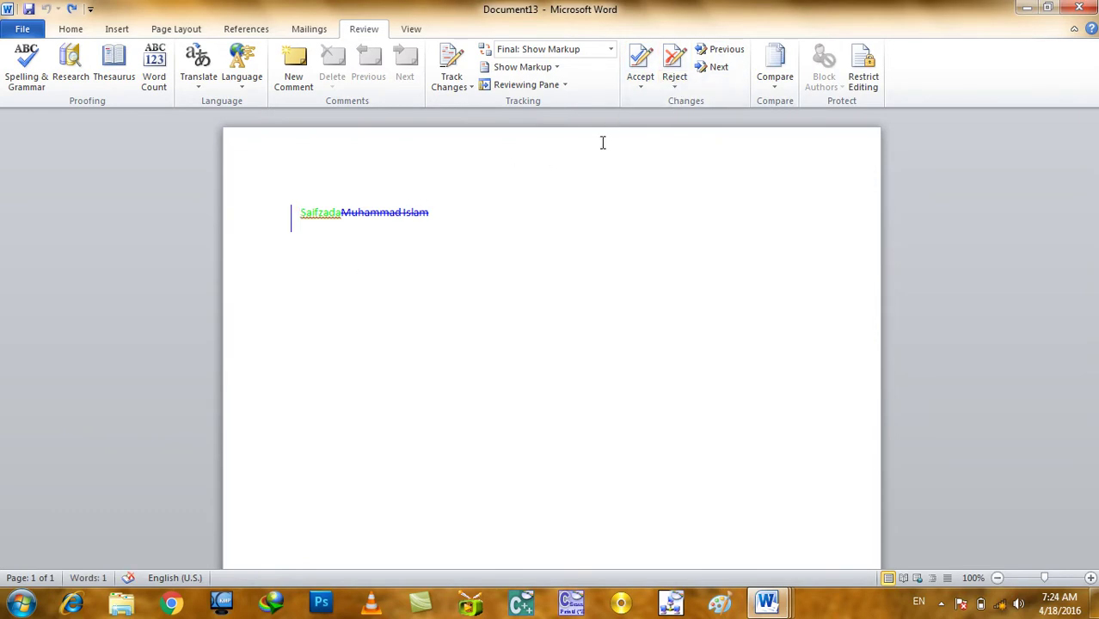
left_click(663, 77)
left_click(633, 91)
left_click(636, 86)
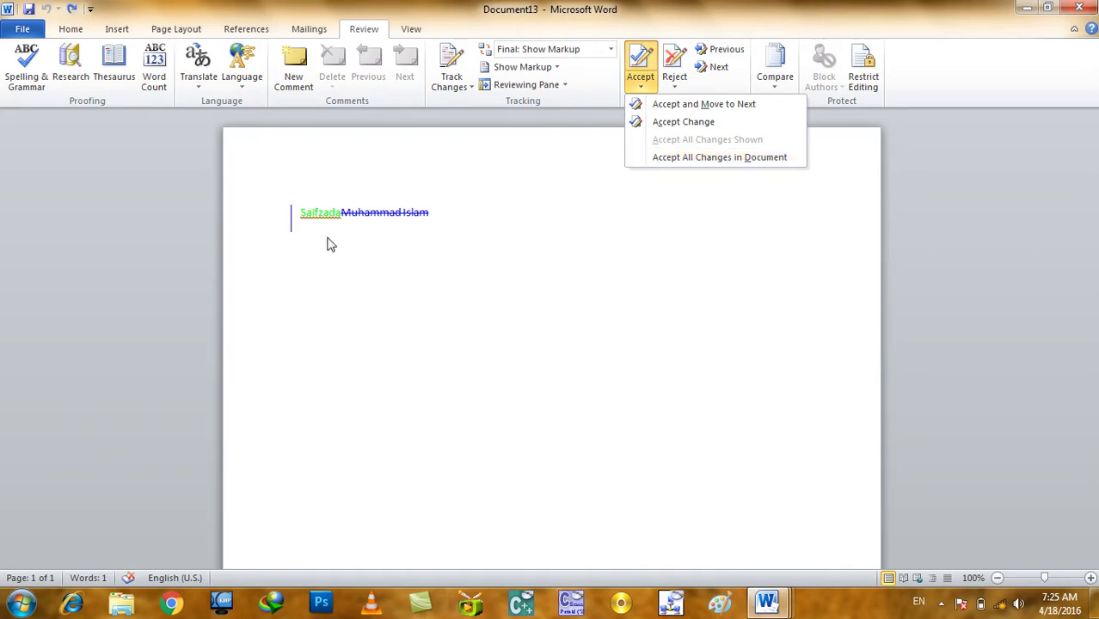
left_click(363, 208)
- Accept all changes in Document13 again, then close it without saving
double_click(366, 212)
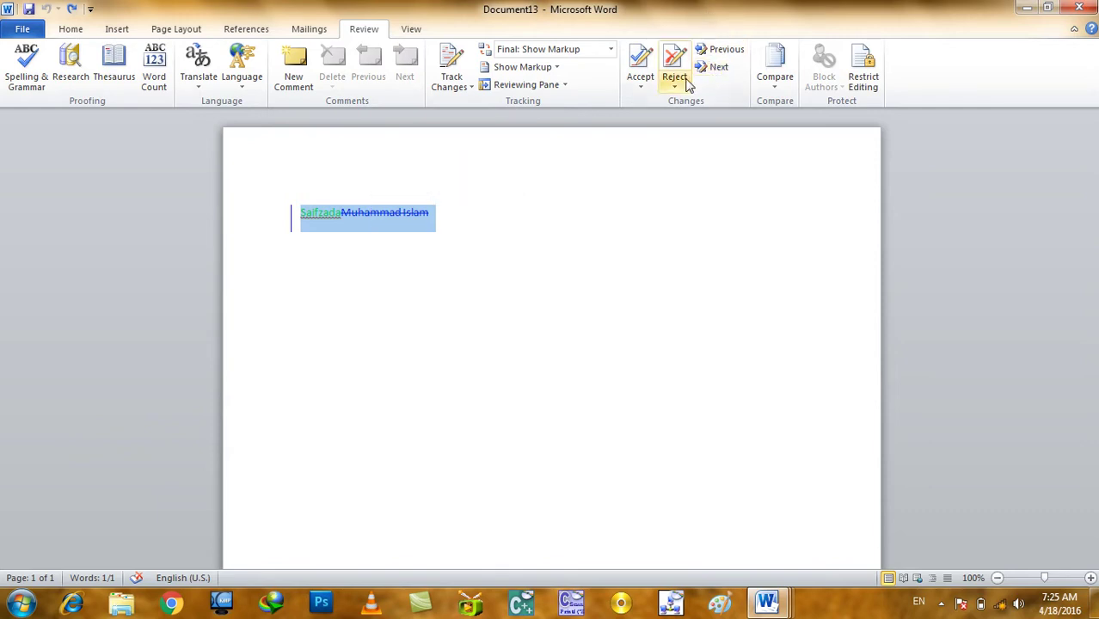
left_click(651, 92)
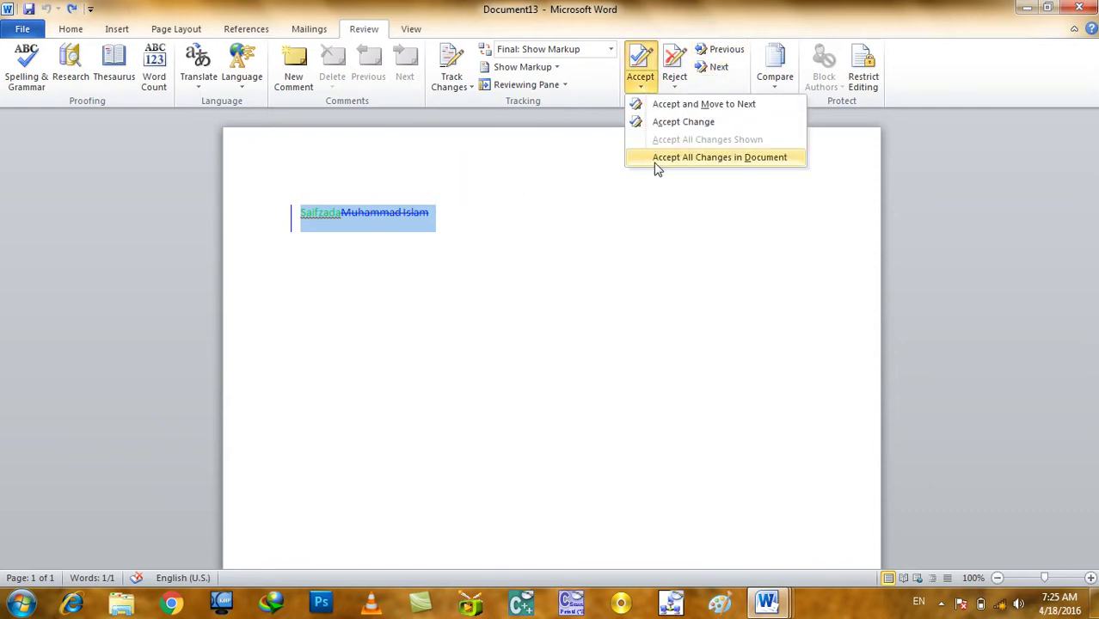
left_click(655, 165)
left_click(451, 344)
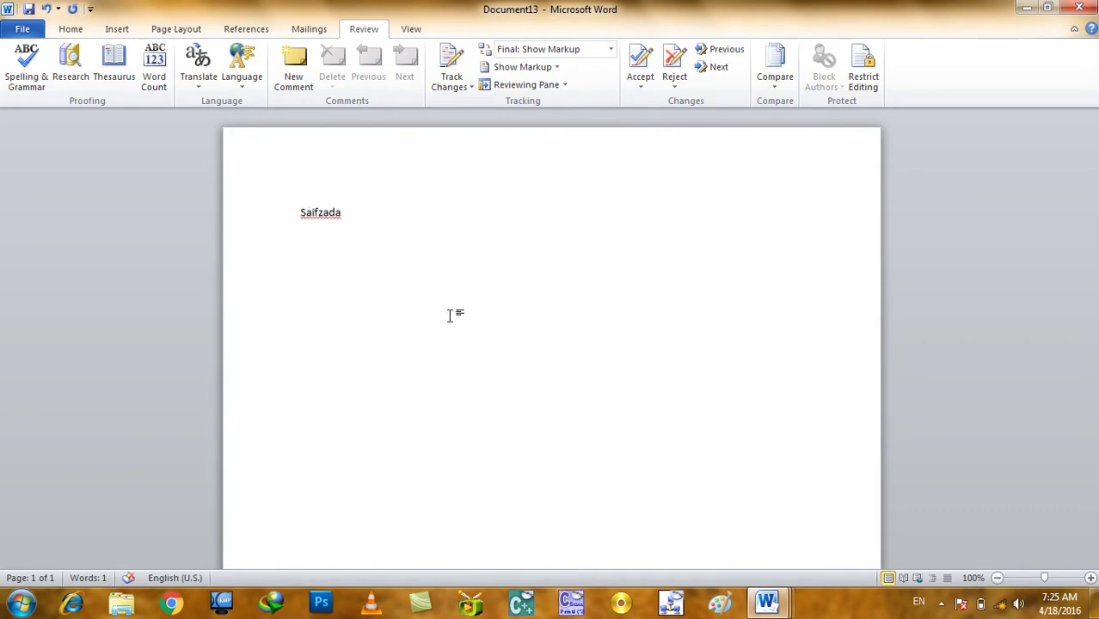
key("ctrl+w")
key("Return")
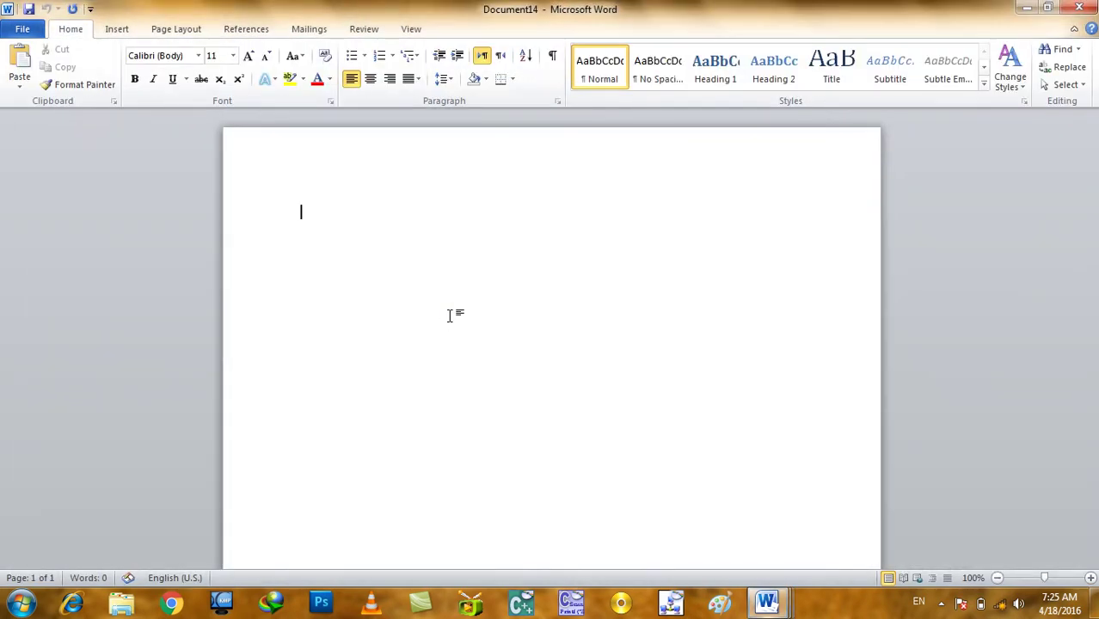
- Close the leftover blank Document14
key("ctrl+w")
key("ctrl+w")
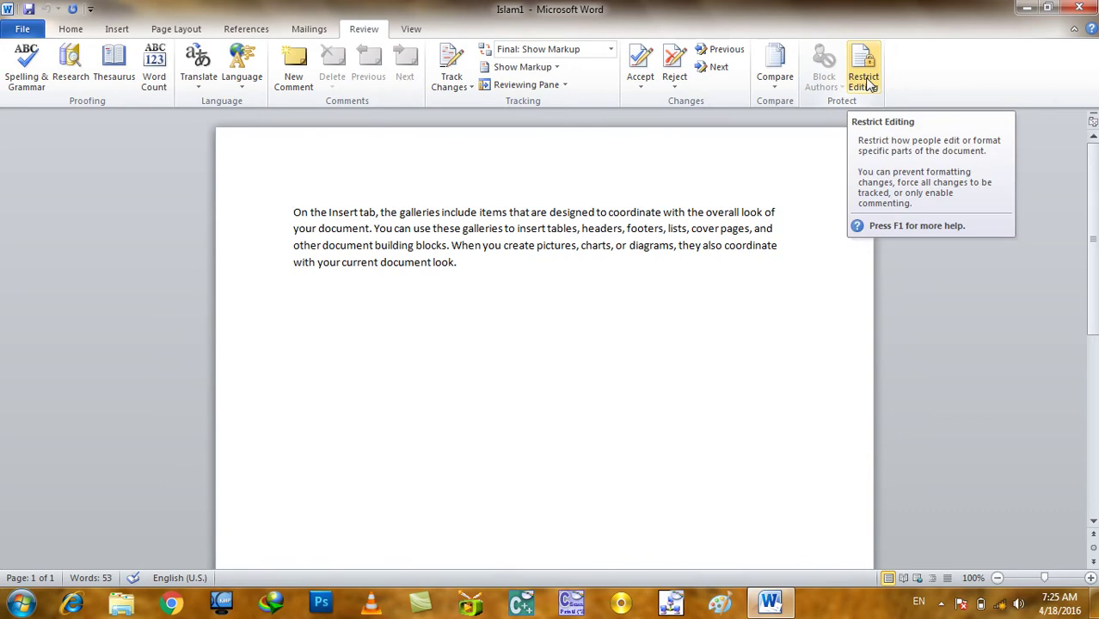
- Restrict Islam1 to limited formatting and read-only editing, enforced with a password
left_click(865, 82)
left_click_drag(539, 345, 207, 200)
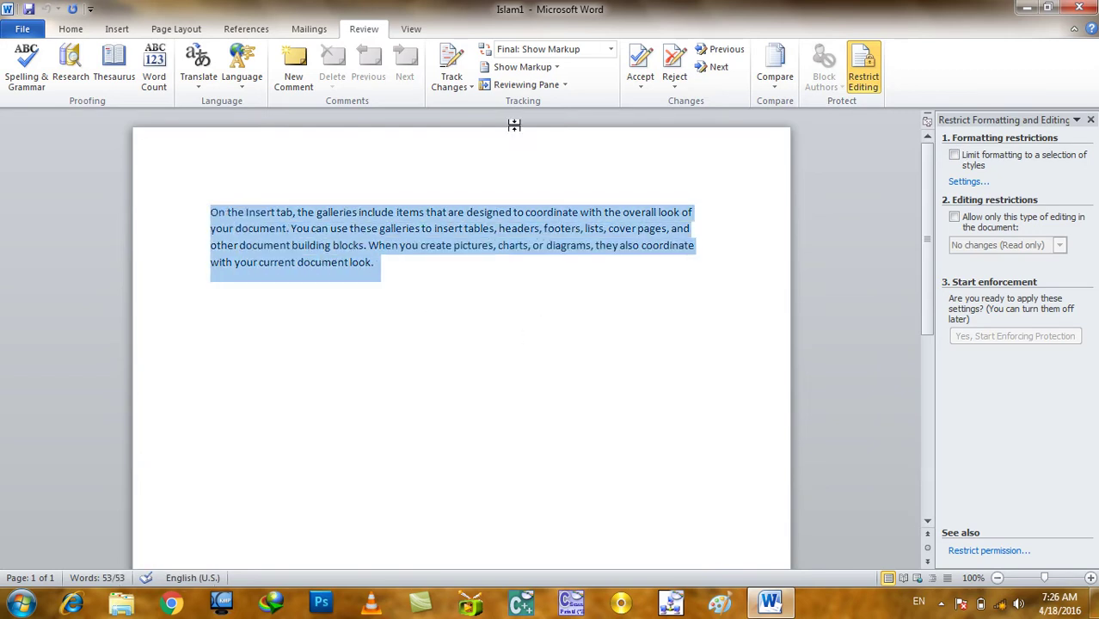
left_click(1016, 165)
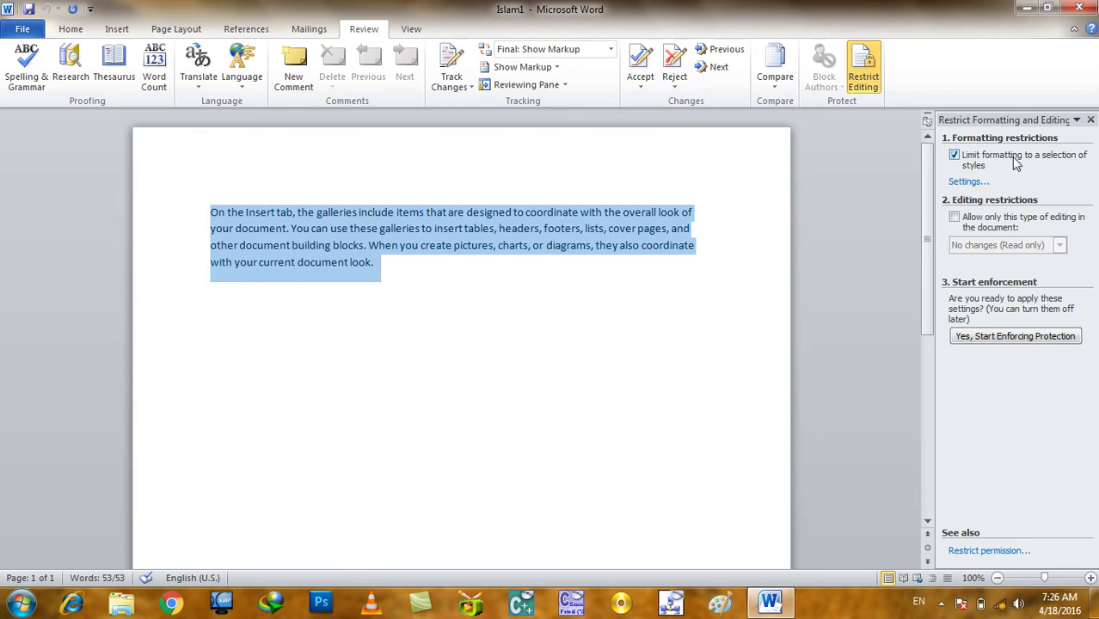
left_click(991, 226)
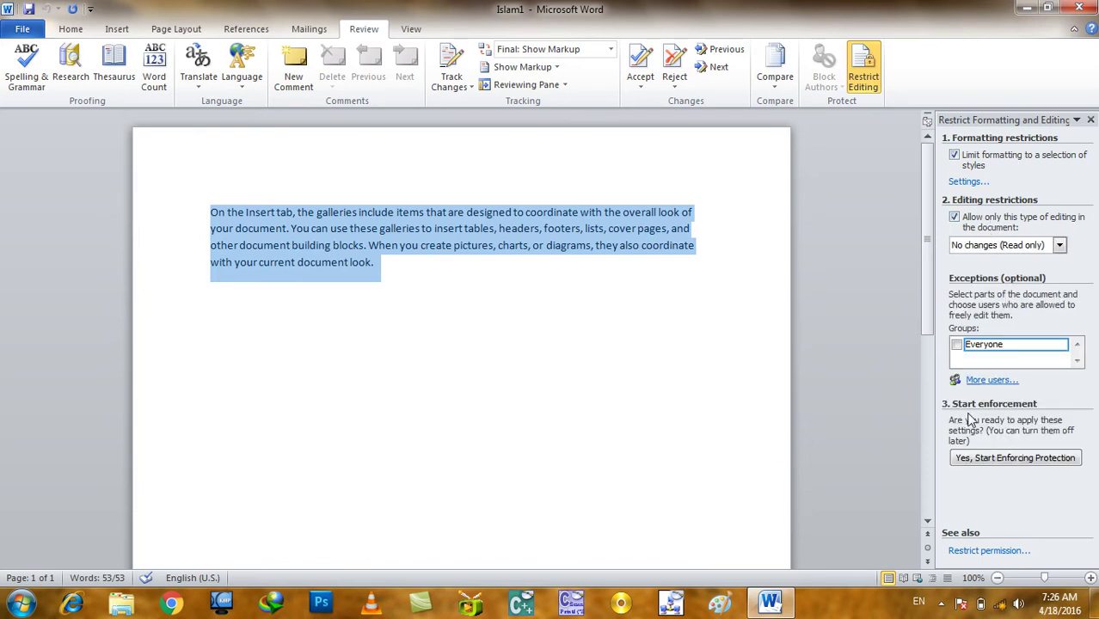
left_click(991, 459)
key("Tab")
left_click(585, 361)
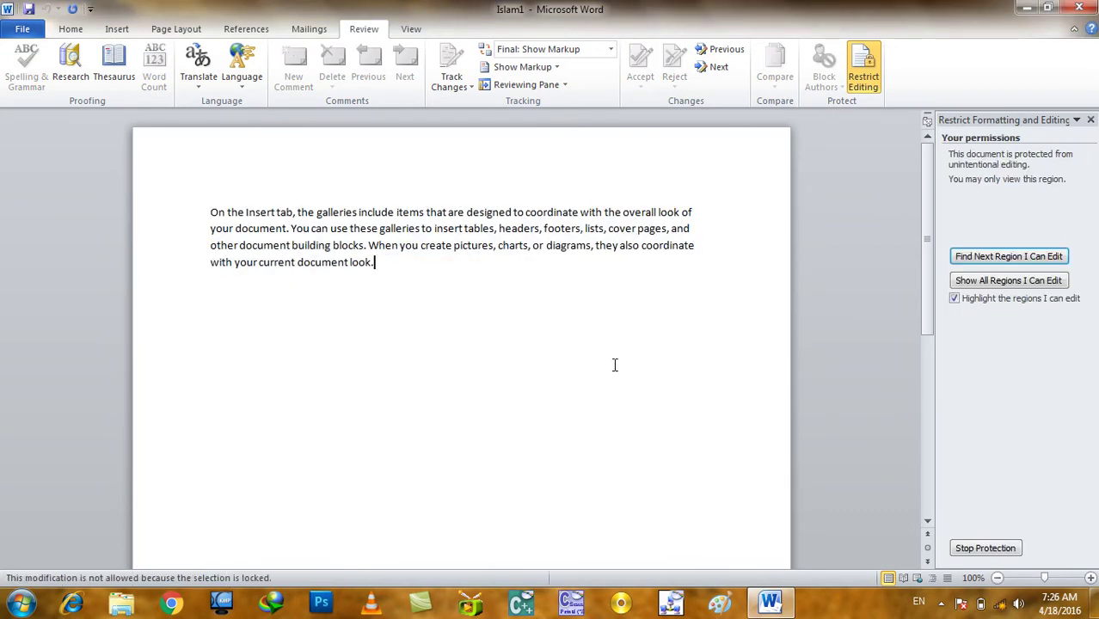
- Copy Islam1's paragraph into a new document with merged formatting, then close it
triple_click(265, 248)
key("ctrl+c")
key("ctrl+n")
key("ctrl+v")
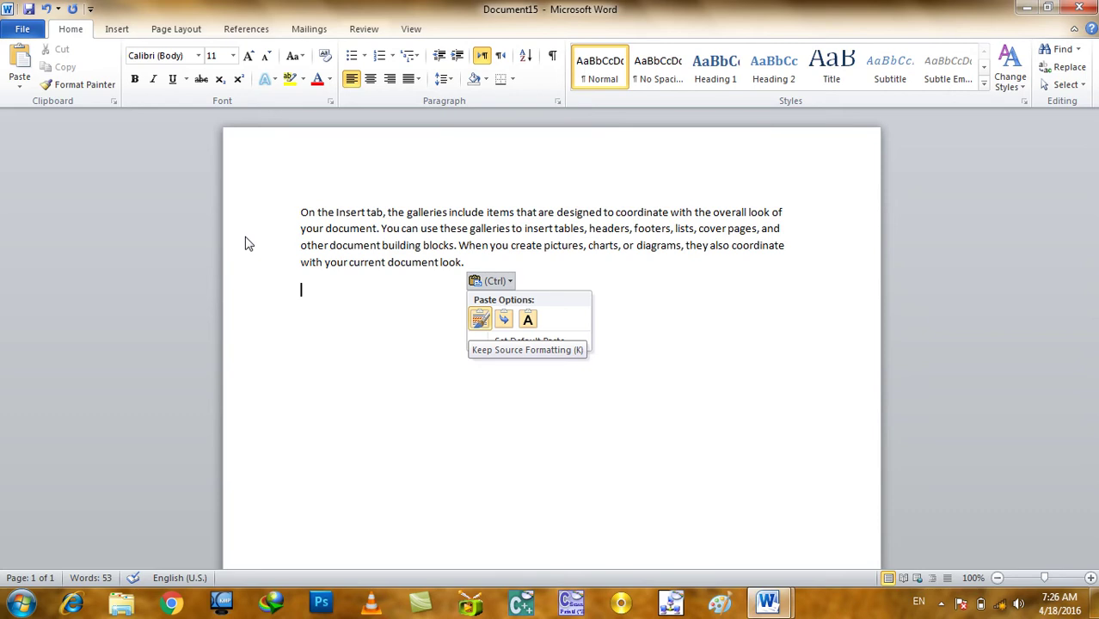
key("Right")
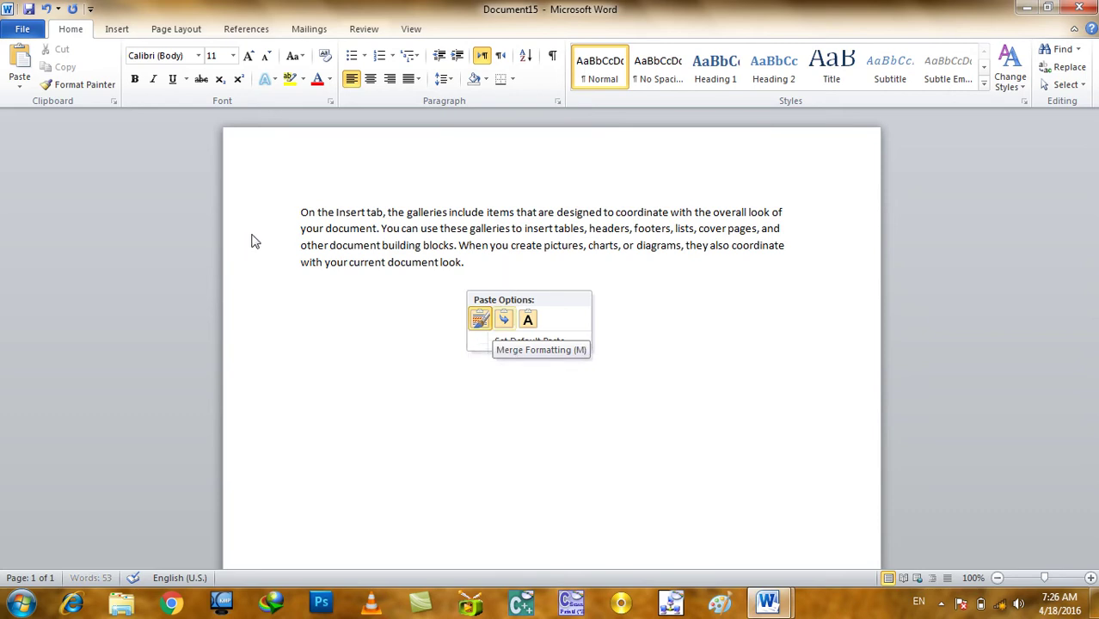
key("Return")
key("ctrl+w")
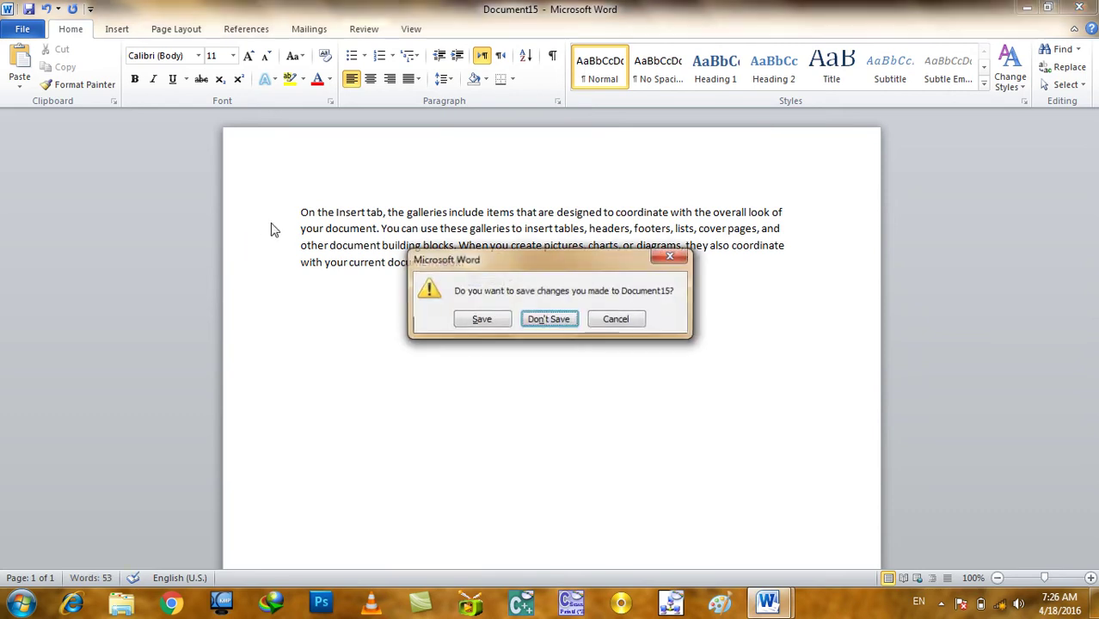
- Discard the test document and stop Islam1's protection by entering its password
key("n")
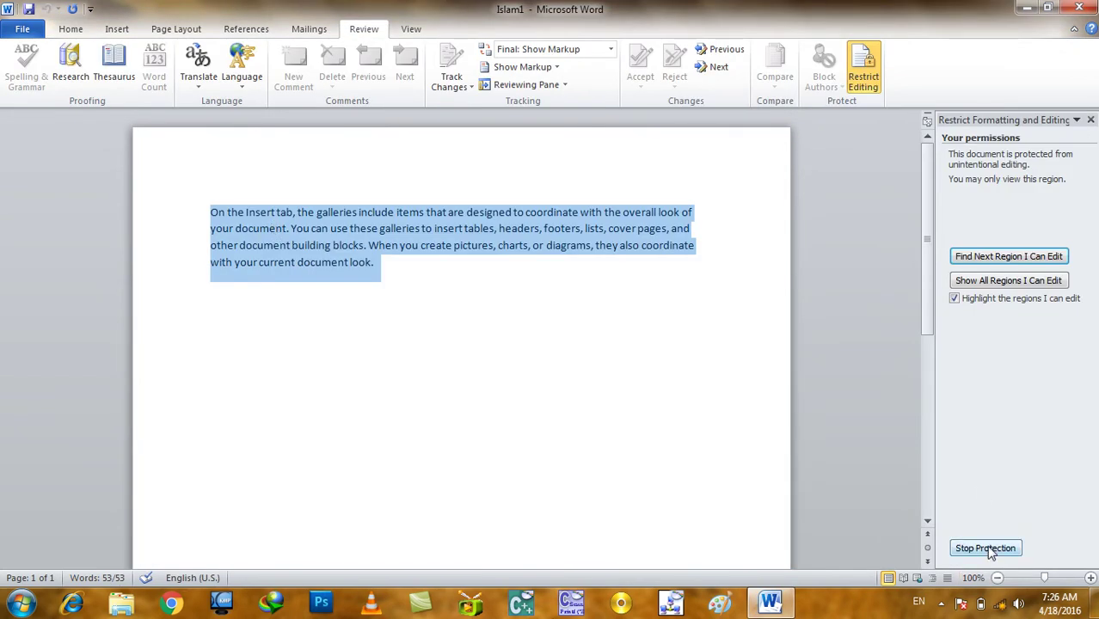
left_click(987, 548)
key("Return")
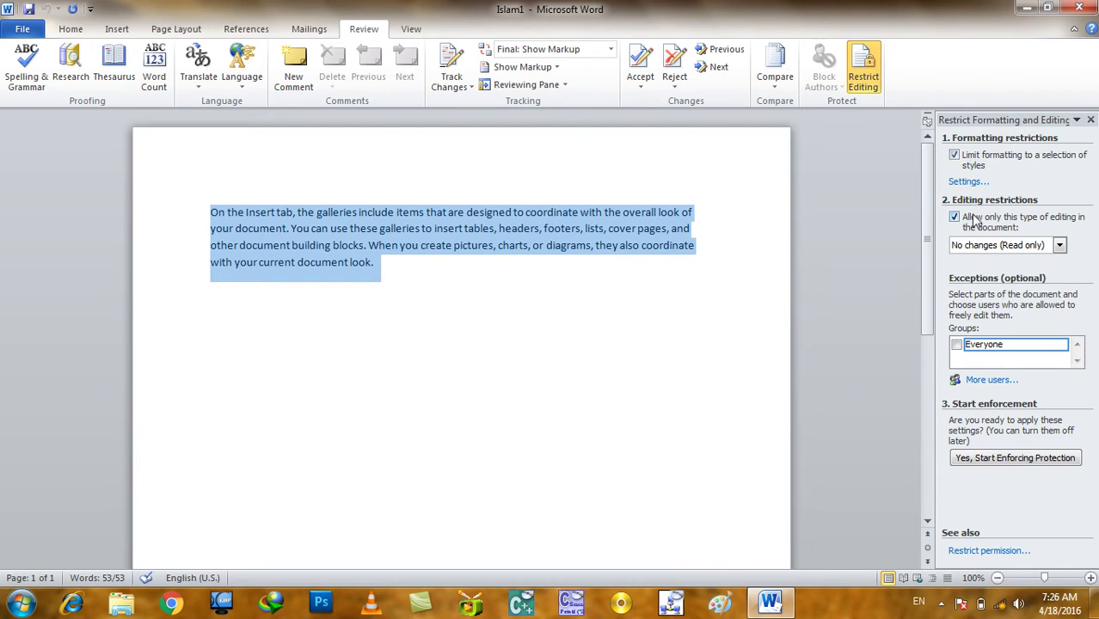
- Re-enforce password protection allowing only filling in forms, then close Word
left_click(981, 246)
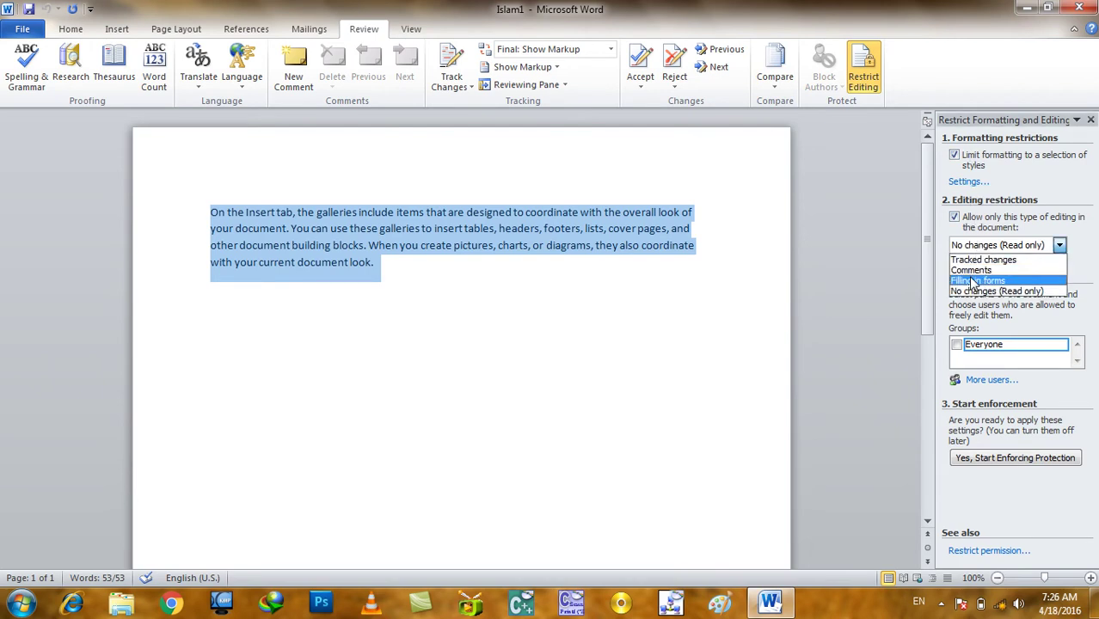
left_click(973, 282)
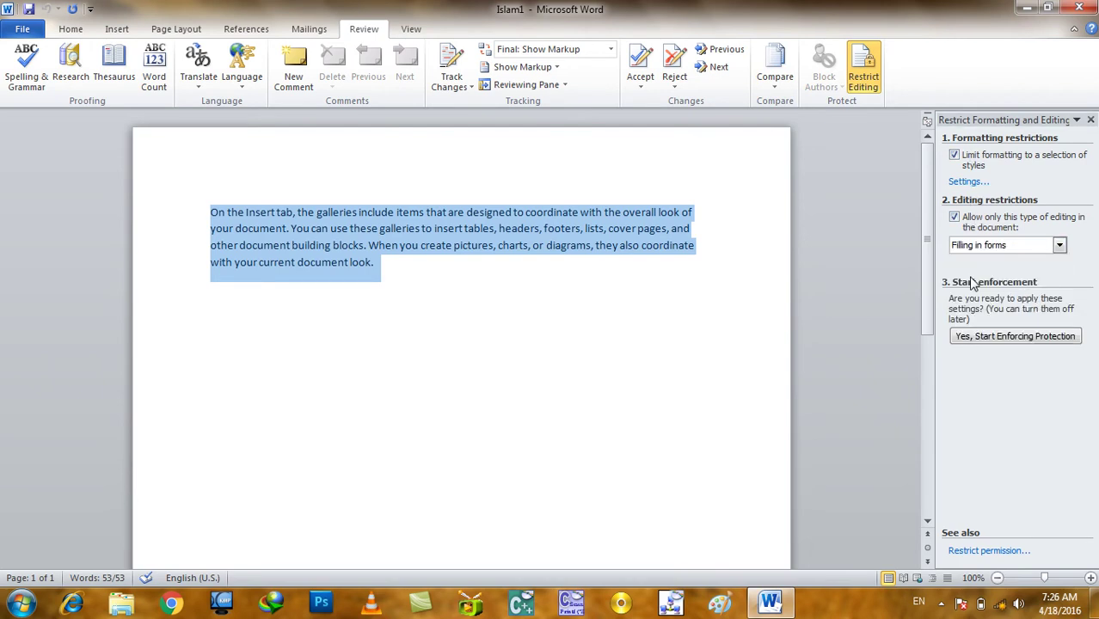
left_click(983, 336)
key("Tab")
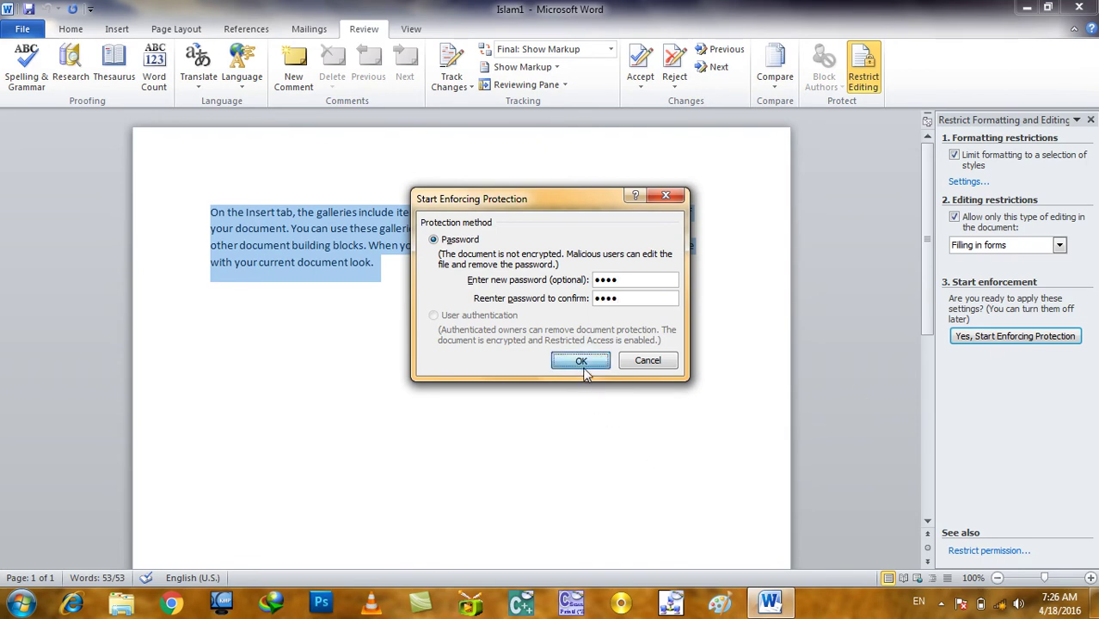
left_click(581, 361)
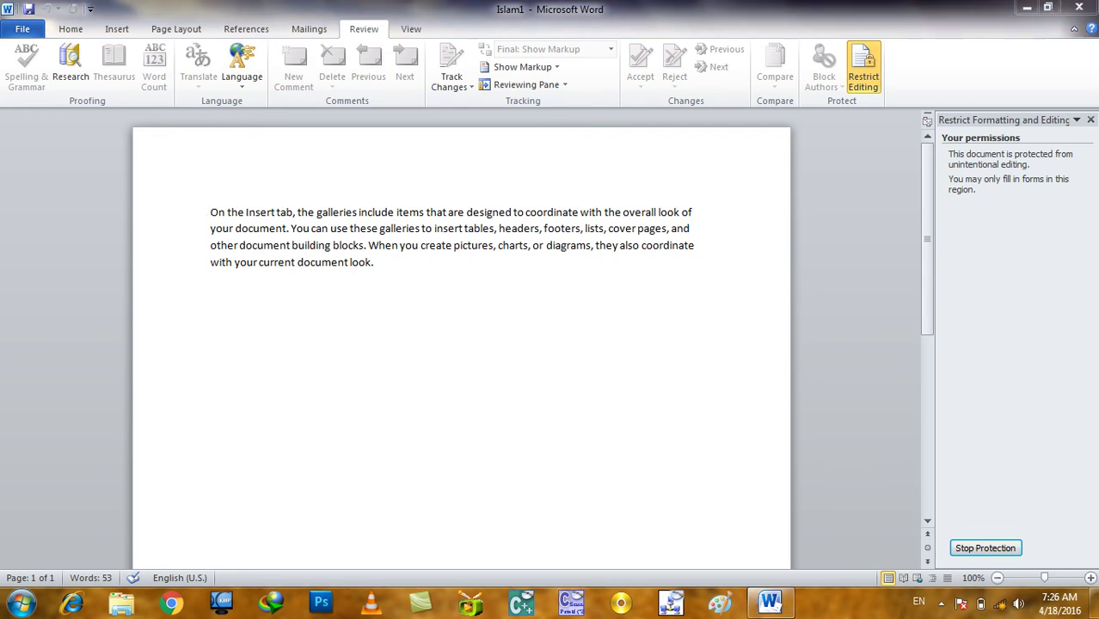
left_click(1080, 10)
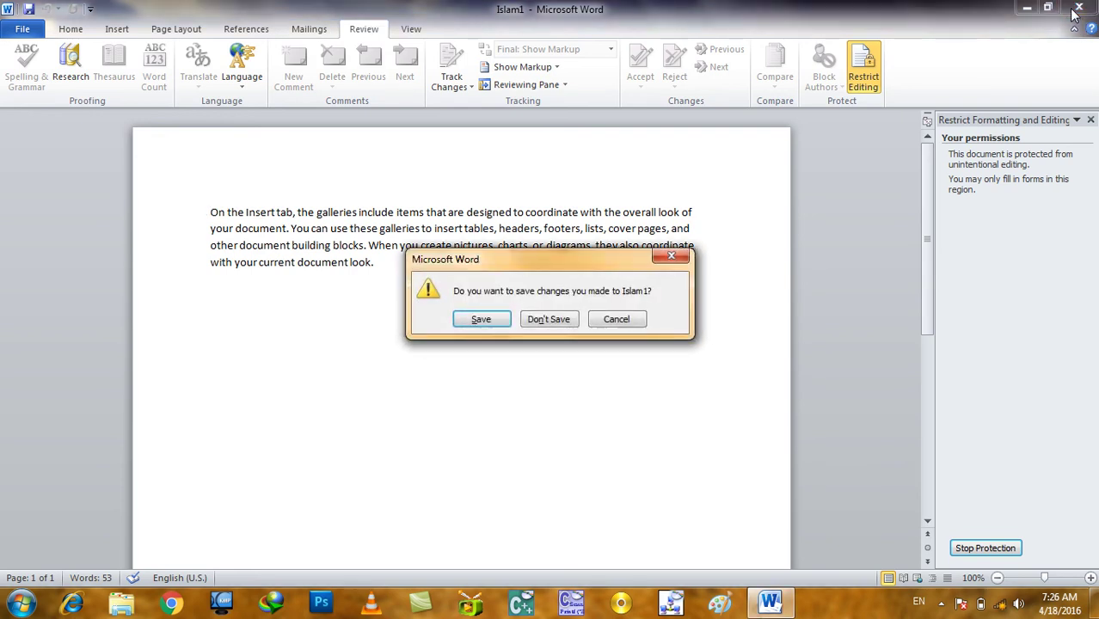
key("Return")
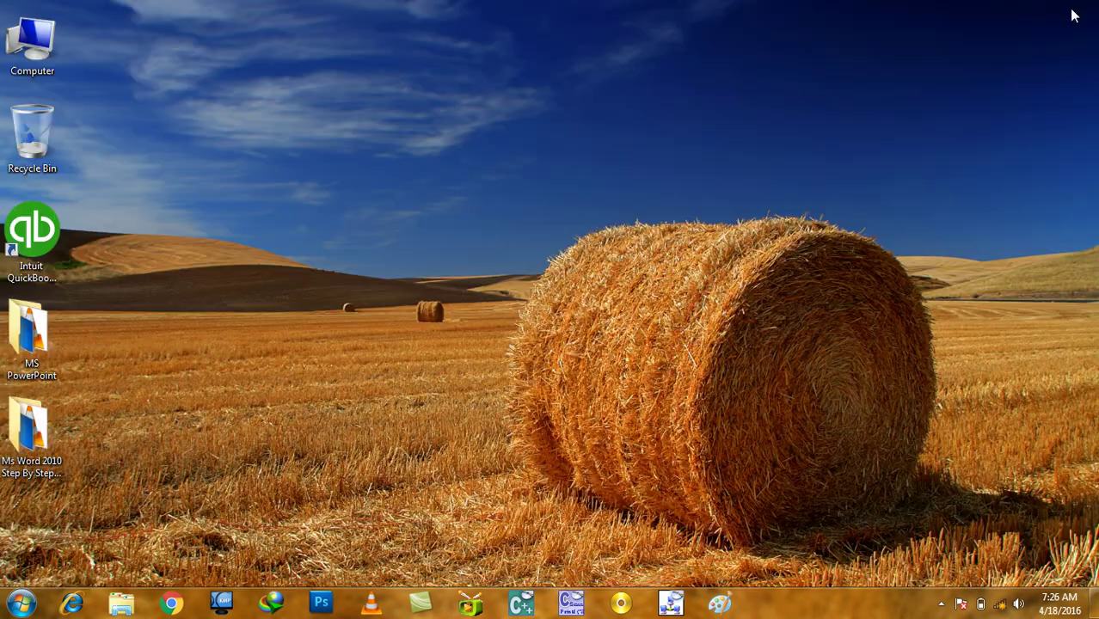